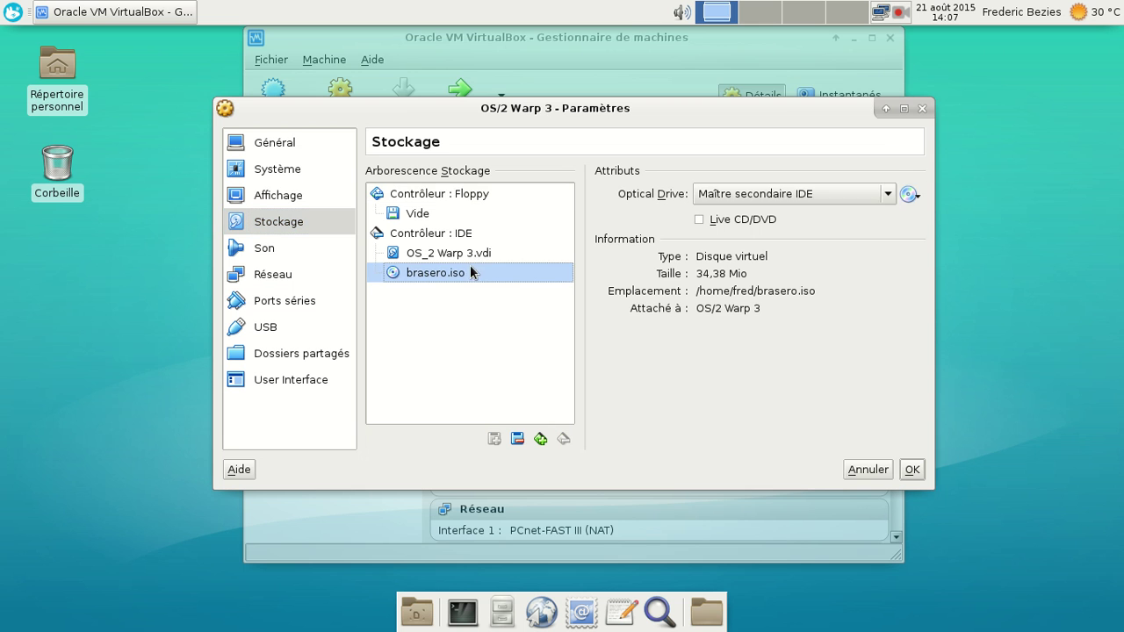
Insert OS2WARPv3_FR.iso into the IDE optical drive, save the settings and start the OS/2 Warp 3 virtual machine.
{"action": "left_click", "coordinate": [910, 197]}
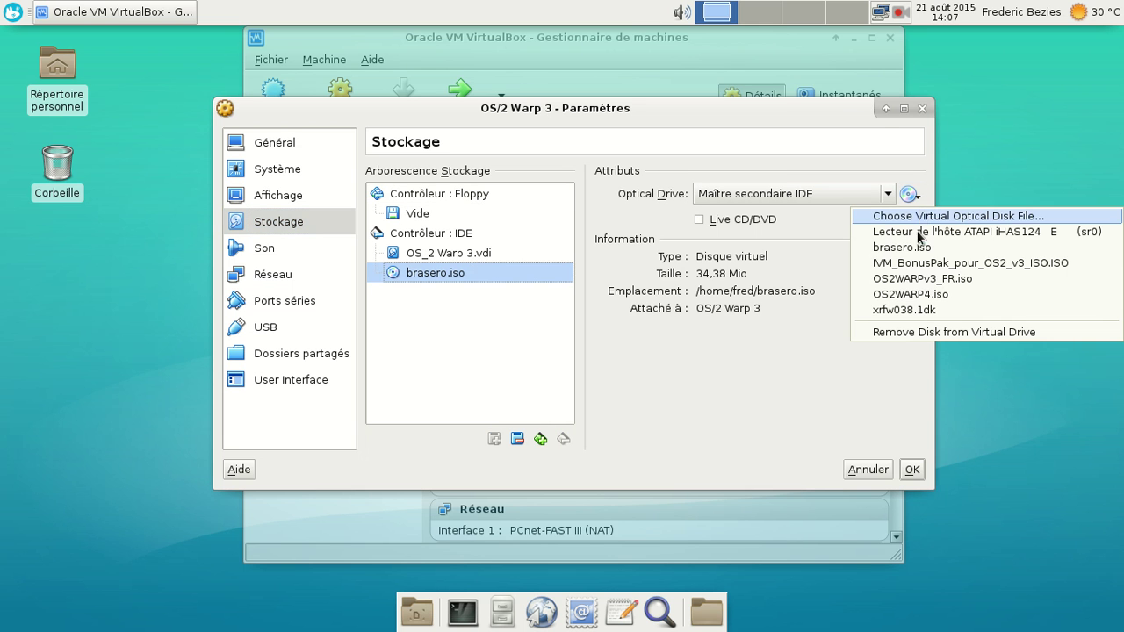
{"action": "left_click", "coordinate": [931, 277]}
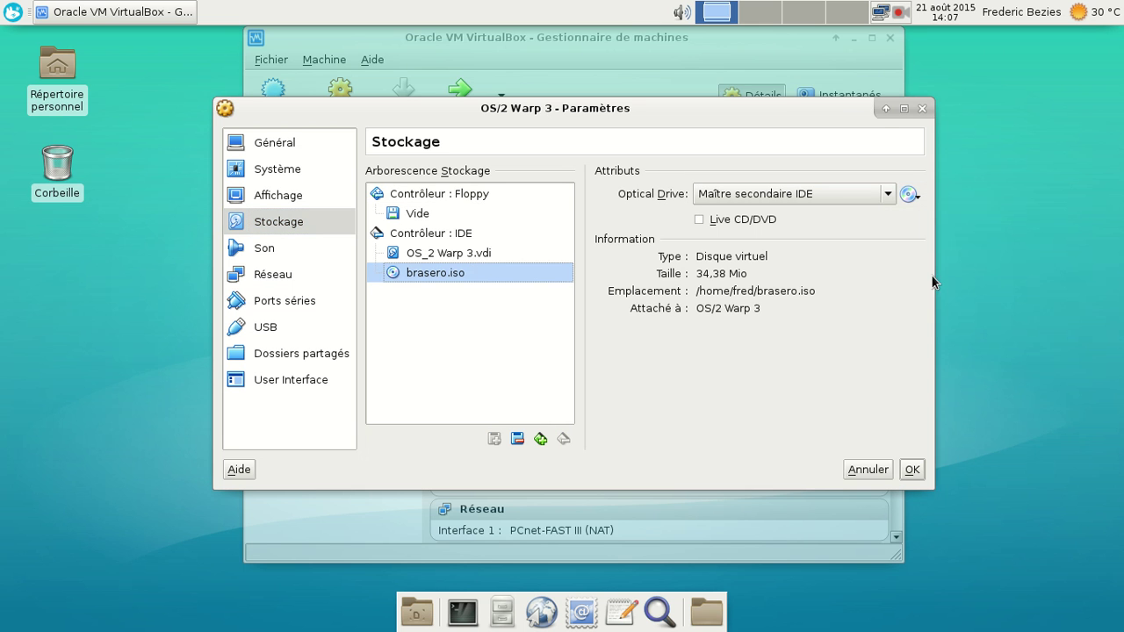
{"action": "left_click", "coordinate": [912, 469]}
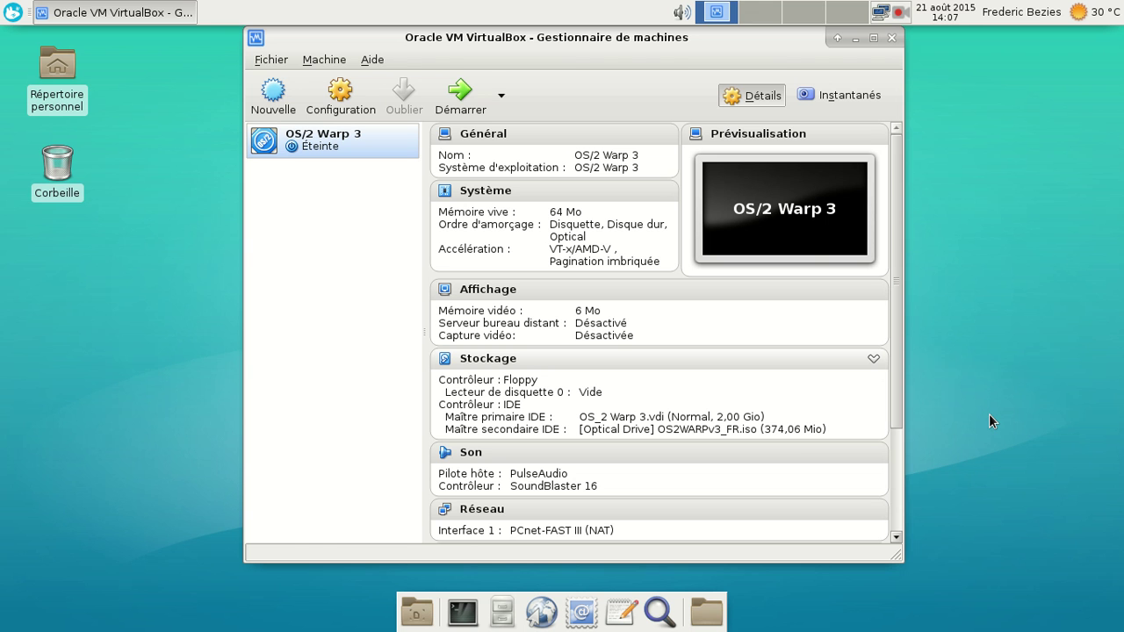
{"action": "left_click", "coordinate": [448, 87]}
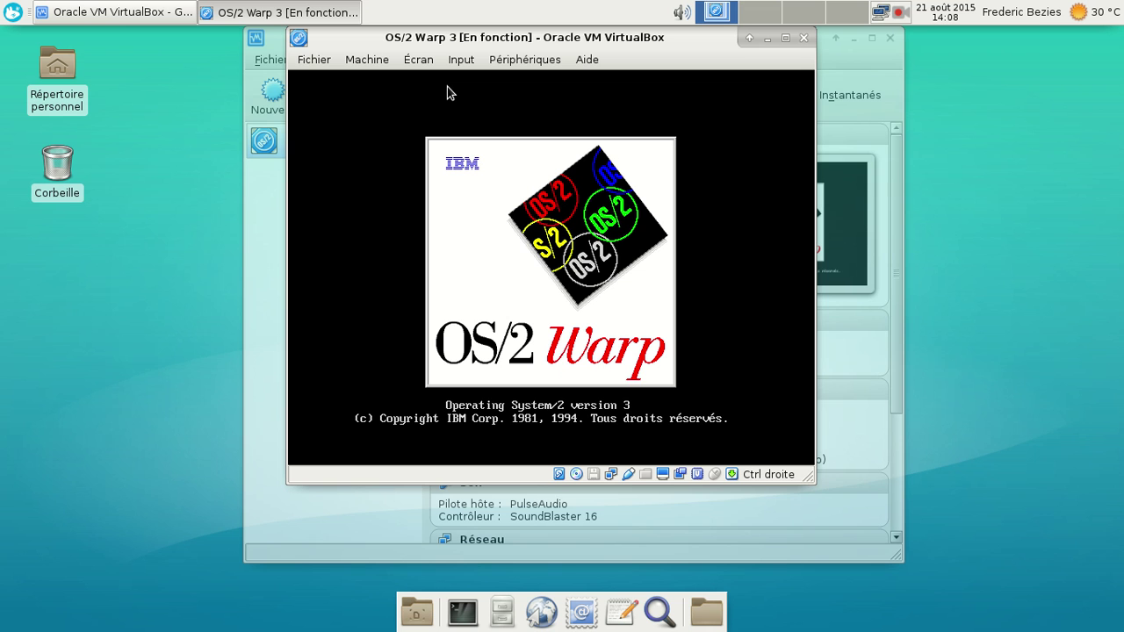
{"action": "left_click", "coordinate": [849, 41]}
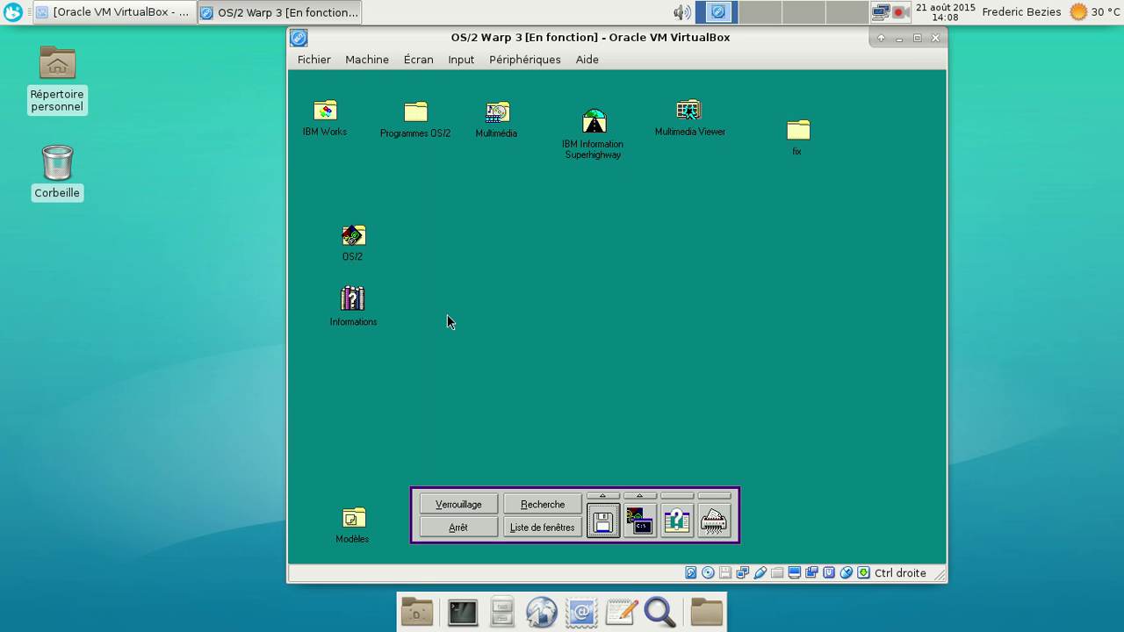
Open the Utiliser OS/2 tutorial, move its window clear of the launch pad and advance to the desktop objects topic in Bases d'OS/2.
{"action": "left_click", "coordinate": [676, 523]}
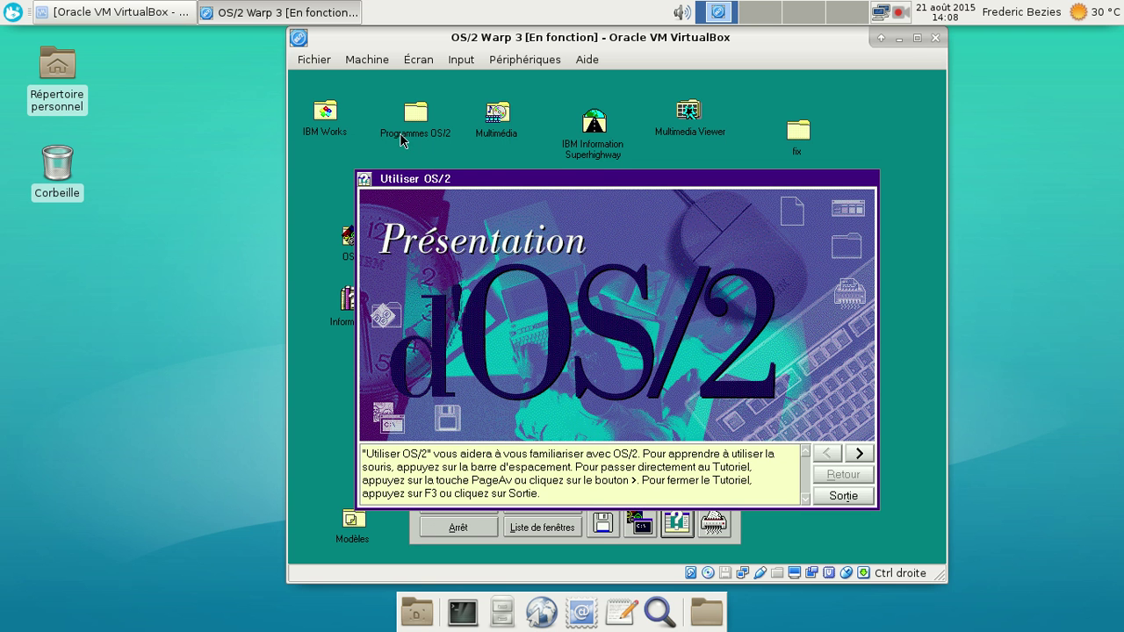
{"action": "left_click_drag", "start_coordinate": [500, 178], "coordinate": [490, 132]}
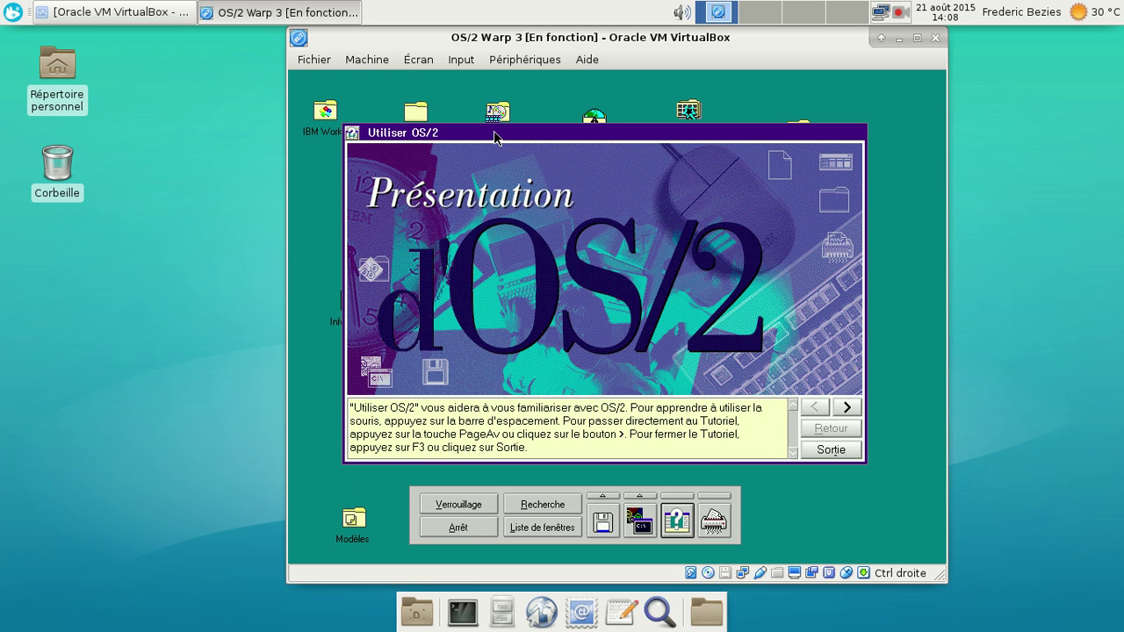
{"action": "left_click", "coordinate": [848, 409]}
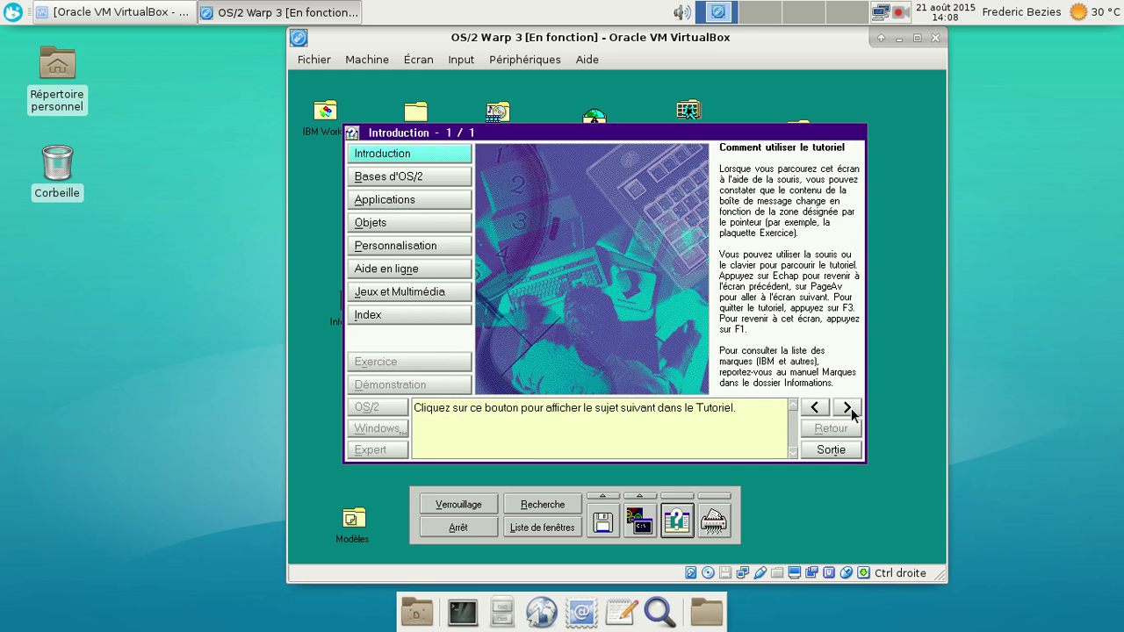
{"action": "left_click", "coordinate": [848, 409]}
{"action": "left_click", "coordinate": [848, 409]}
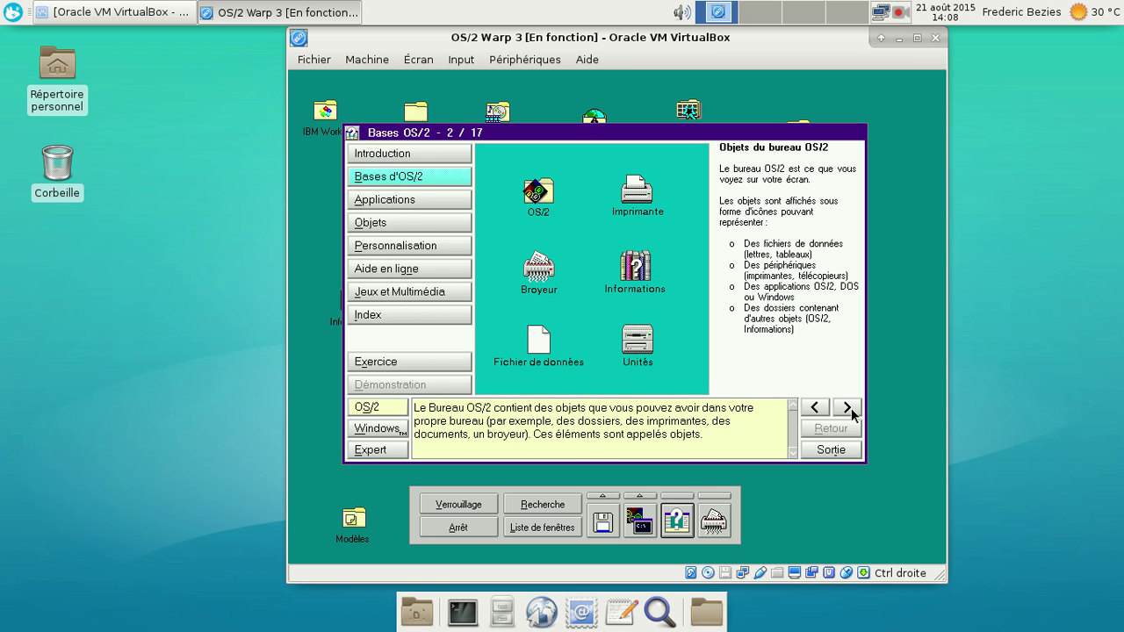
Read the Bases d'OS/2 topics from moving and copying objects up to Dimensionnement d'une fenêtre.
{"action": "left_click", "coordinate": [848, 409]}
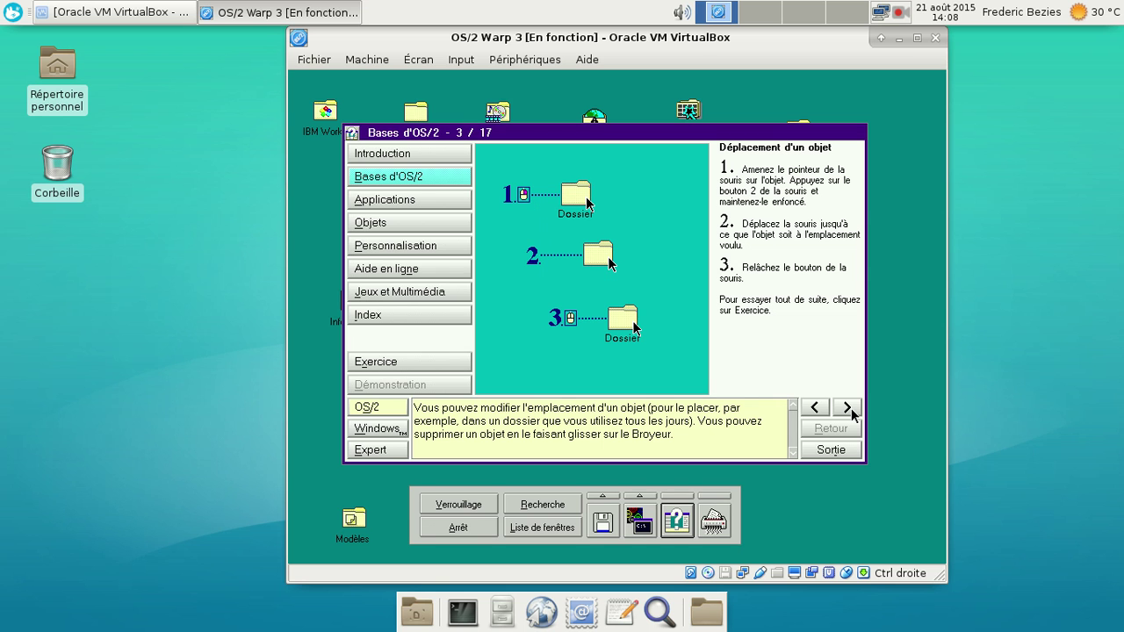
{"action": "left_click", "coordinate": [847, 407]}
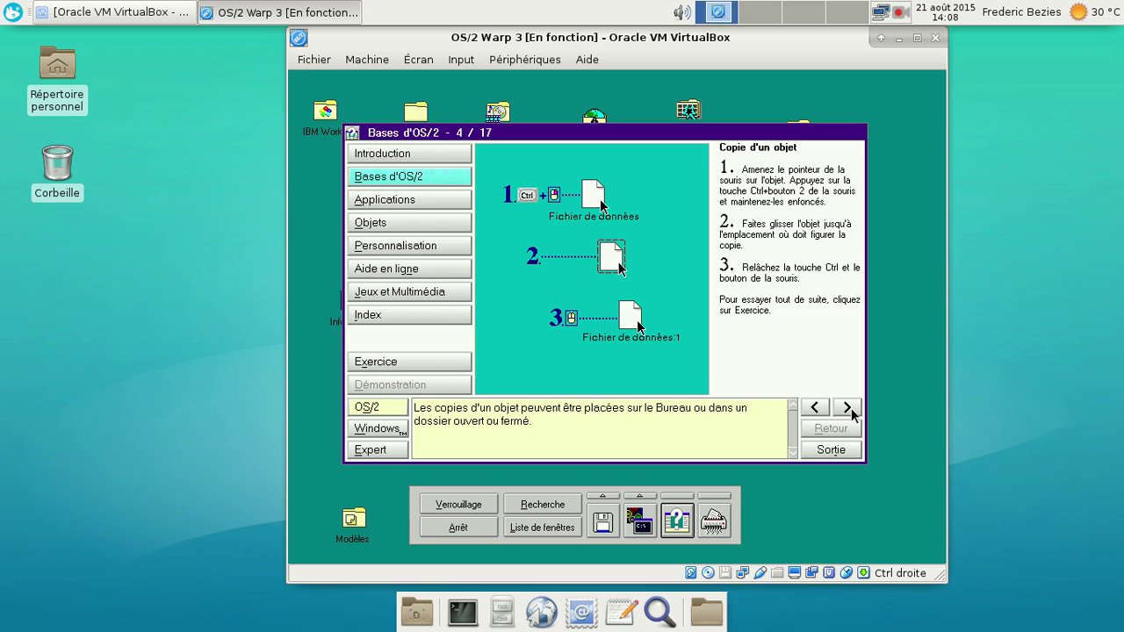
{"action": "left_click", "coordinate": [848, 409]}
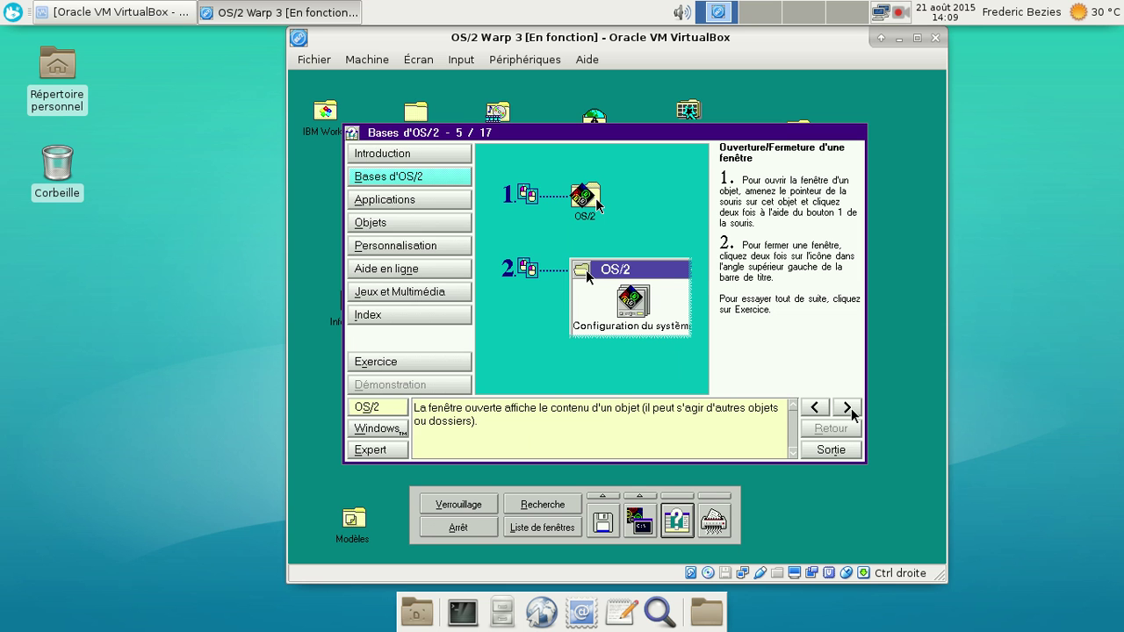
{"action": "left_click", "coordinate": [848, 409]}
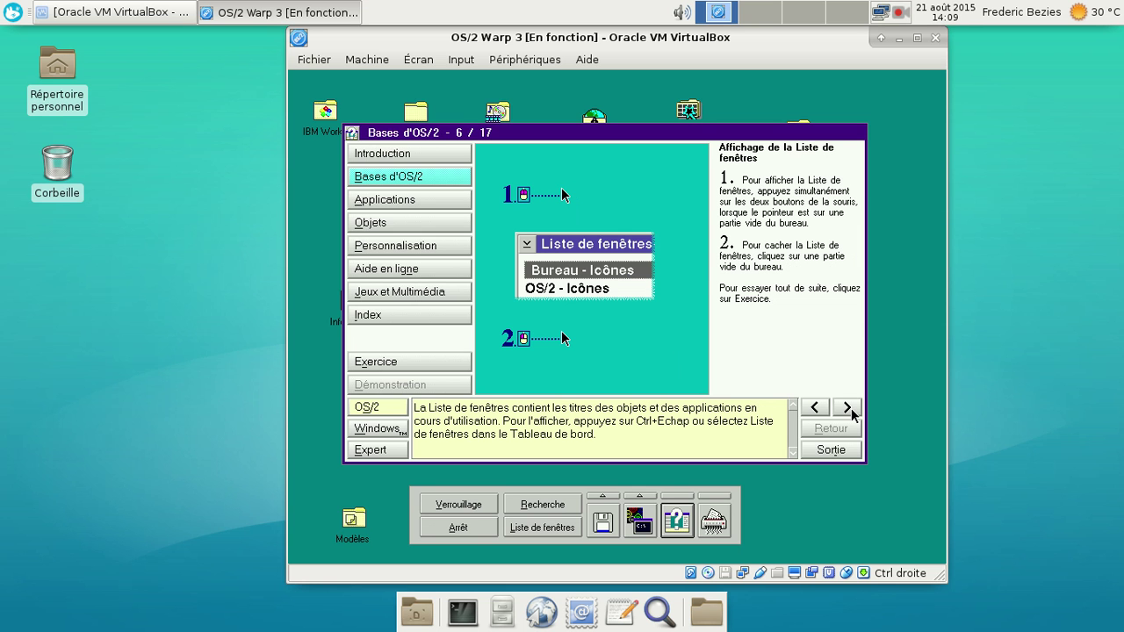
{"action": "left_click", "coordinate": [848, 409]}
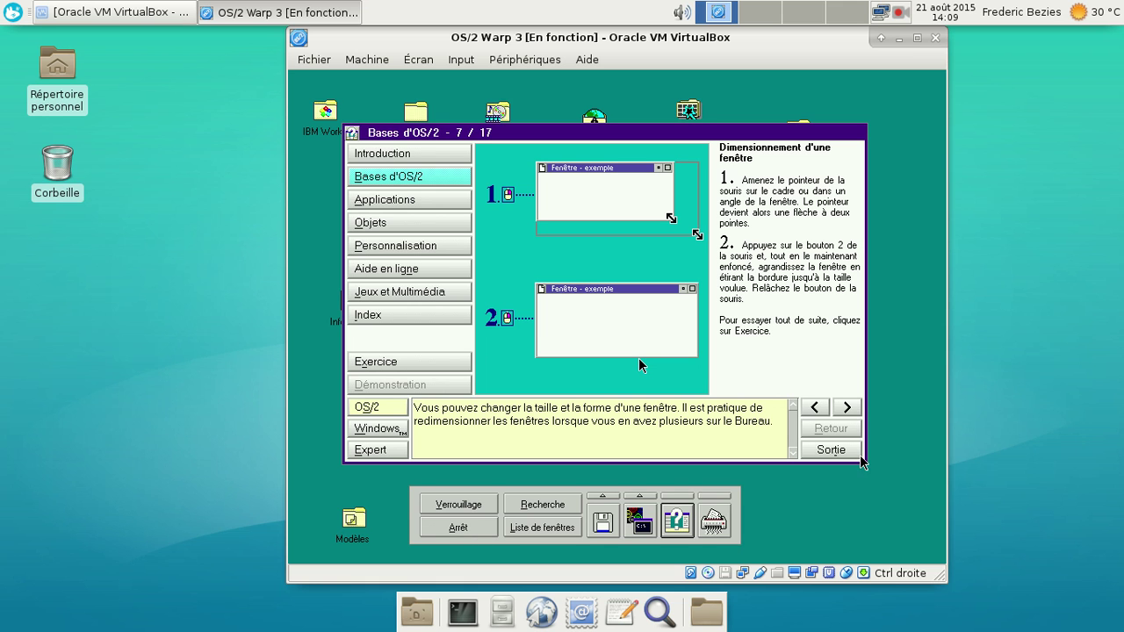
Carry out the window-sizing exercise by enlarging and closing the OS/2 folder window, and return to the tutorial.
{"action": "left_click", "coordinate": [423, 360]}
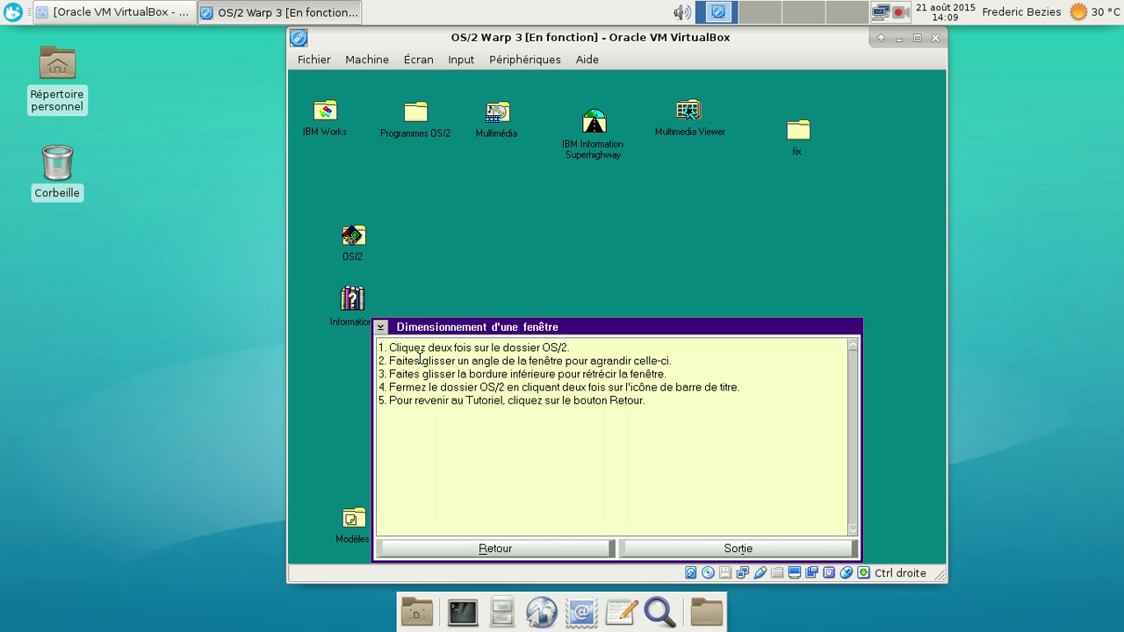
{"action": "left_click", "coordinate": [349, 235]}
{"action": "double_click", "coordinate": [349, 236]}
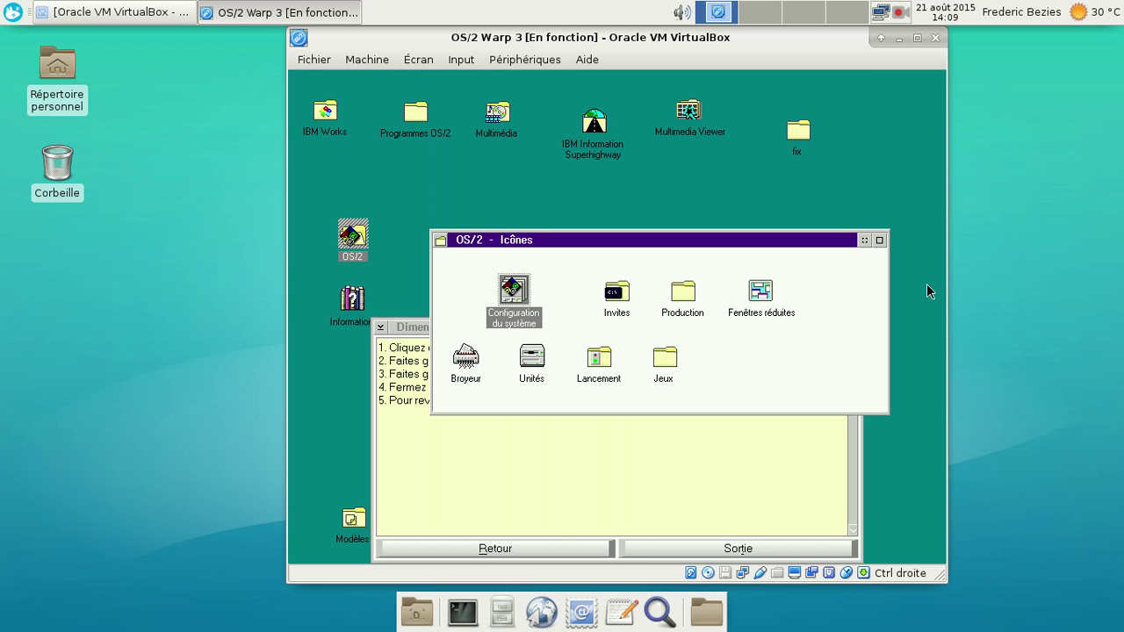
{"action": "left_click_drag", "start_coordinate": [765, 243], "coordinate": [722, 147]}
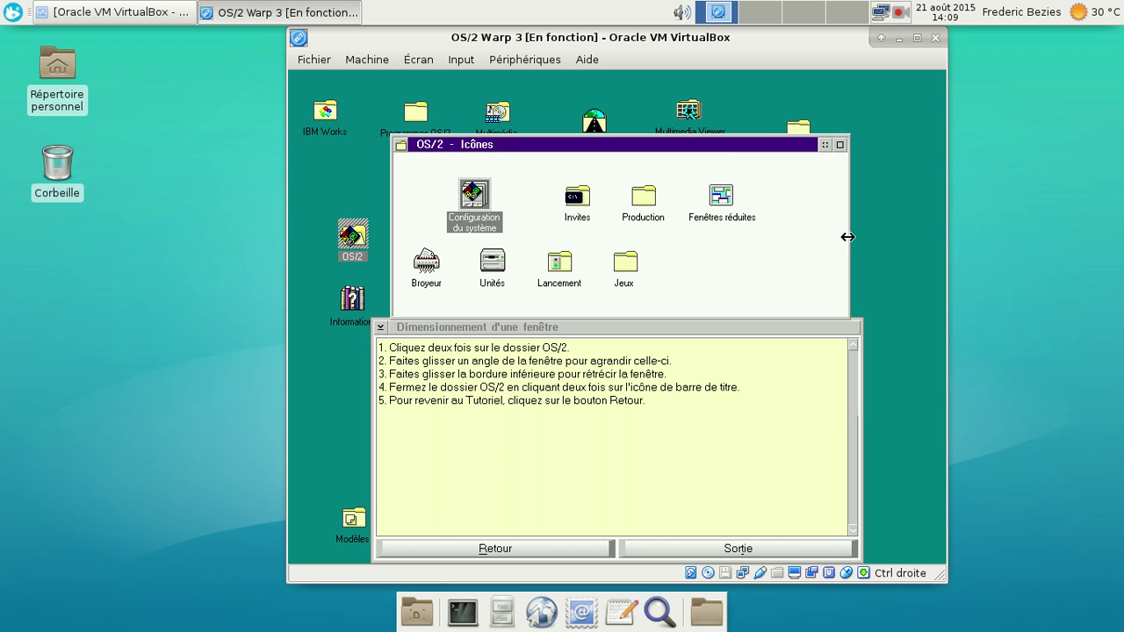
{"action": "left_click_drag", "start_coordinate": [847, 315], "coordinate": [912, 399]}
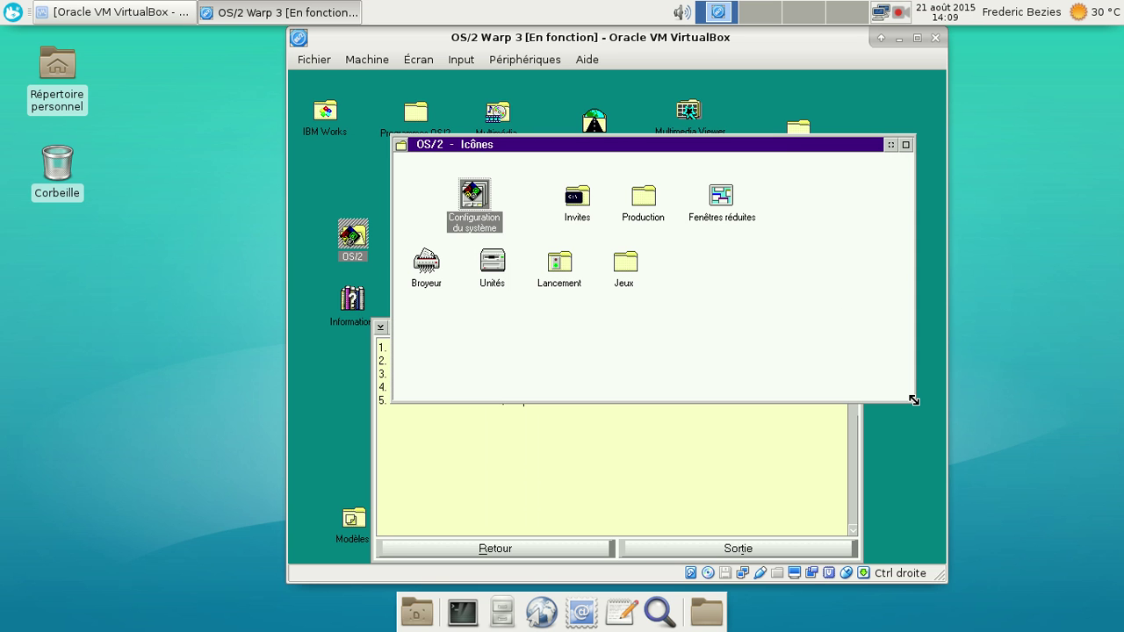
{"action": "double_click", "coordinate": [403, 144]}
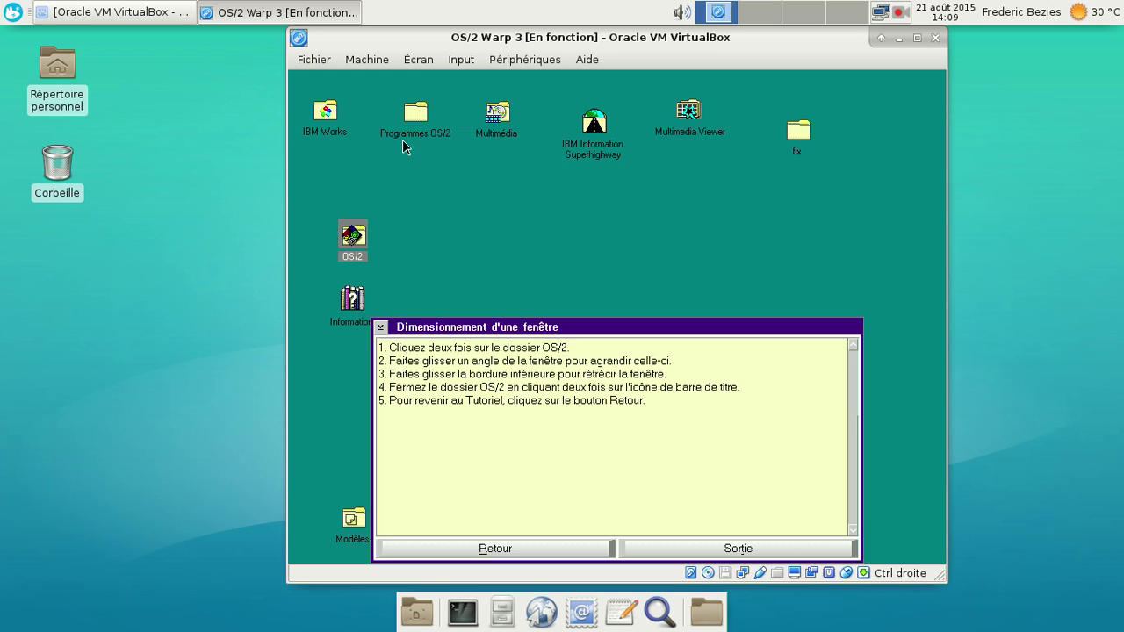
{"action": "left_click", "coordinate": [485, 549]}
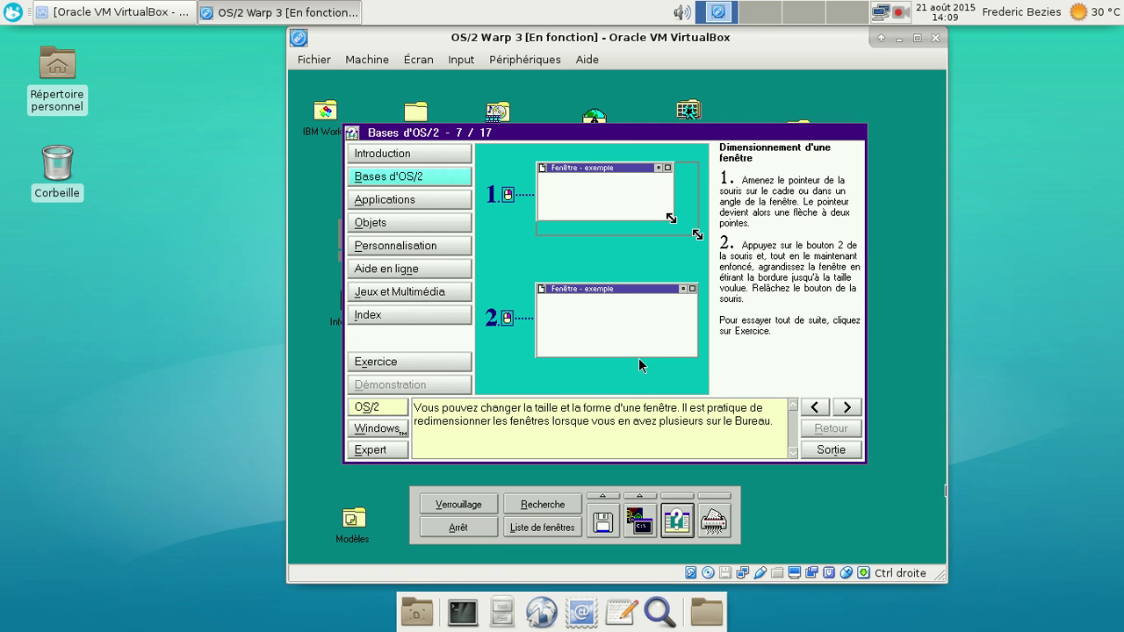
Browse the remaining Bases d'OS/2 topics, from minimizing and maximizing windows through contextual menus and the Tableau de bord, to the section's last page.
{"action": "double_click", "coordinate": [859, 414]}
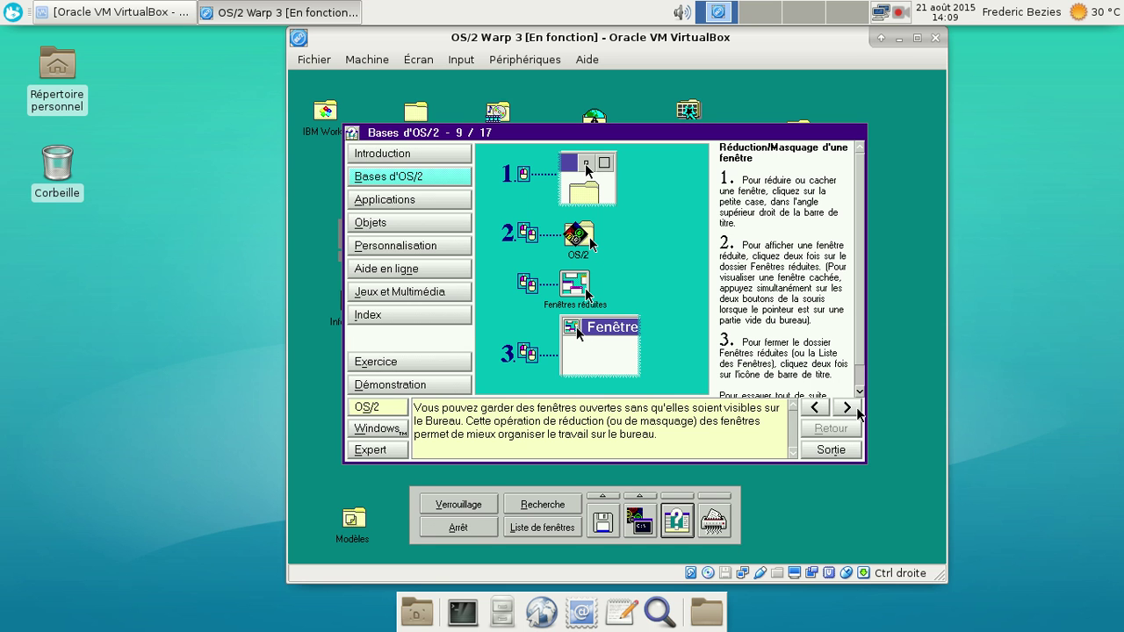
{"action": "left_click", "coordinate": [847, 407]}
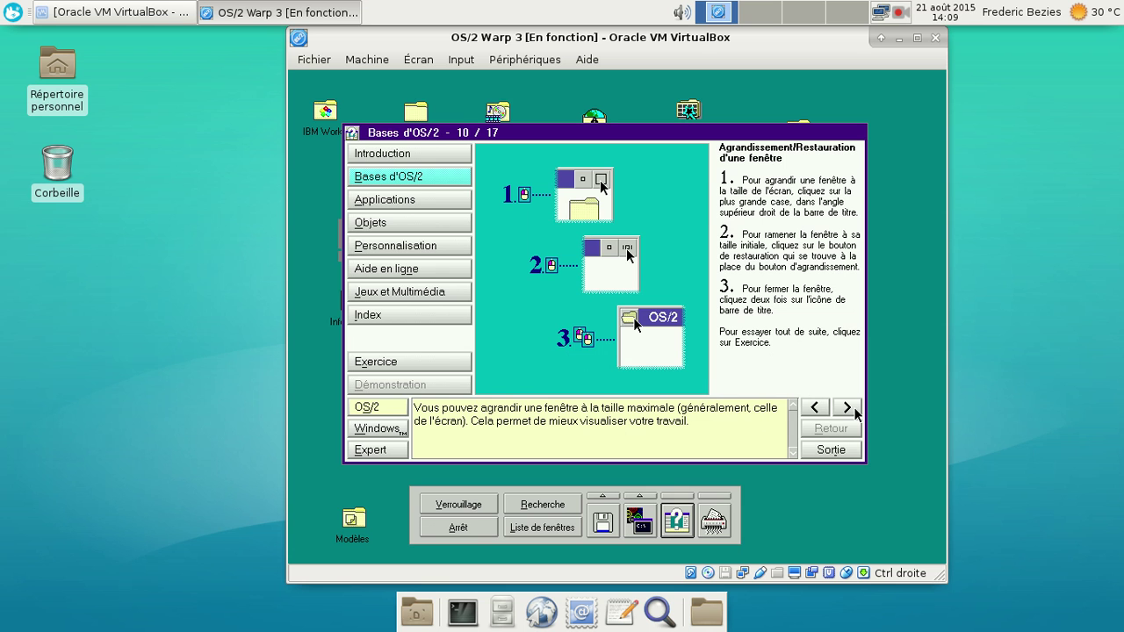
{"action": "left_click", "coordinate": [854, 409]}
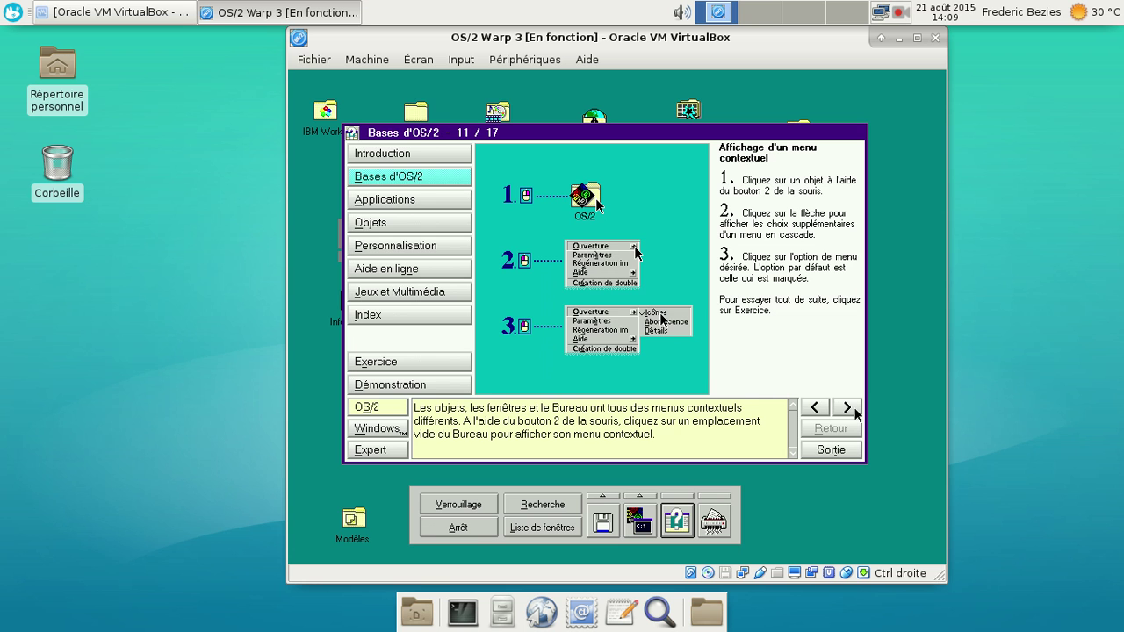
{"action": "left_click", "coordinate": [852, 409]}
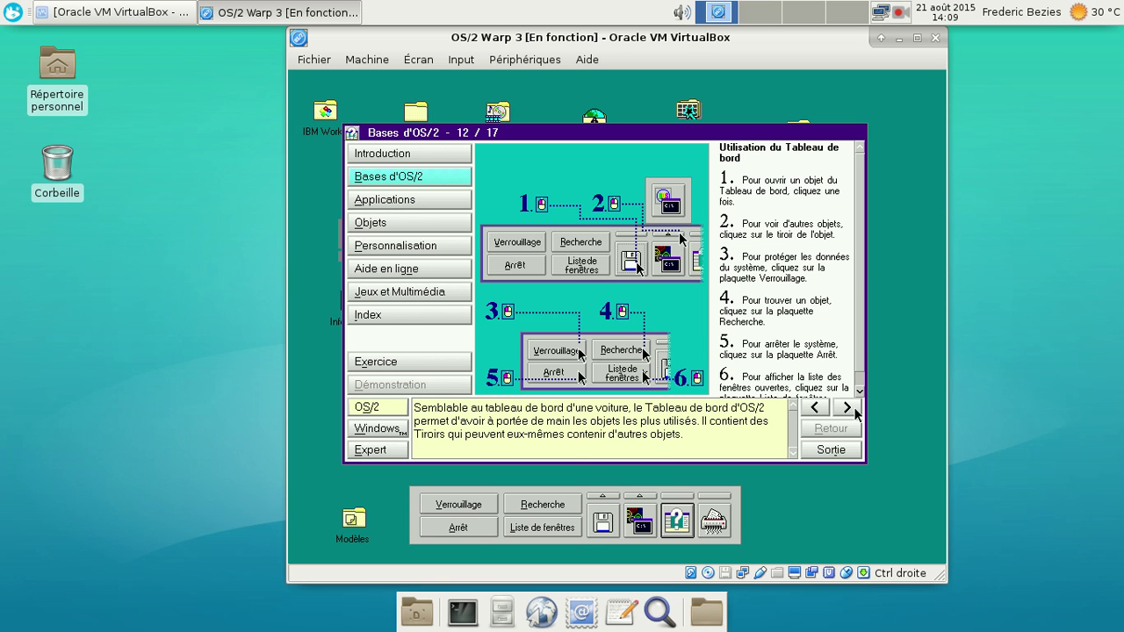
{"action": "left_click", "coordinate": [851, 409]}
{"action": "left_click", "coordinate": [852, 409]}
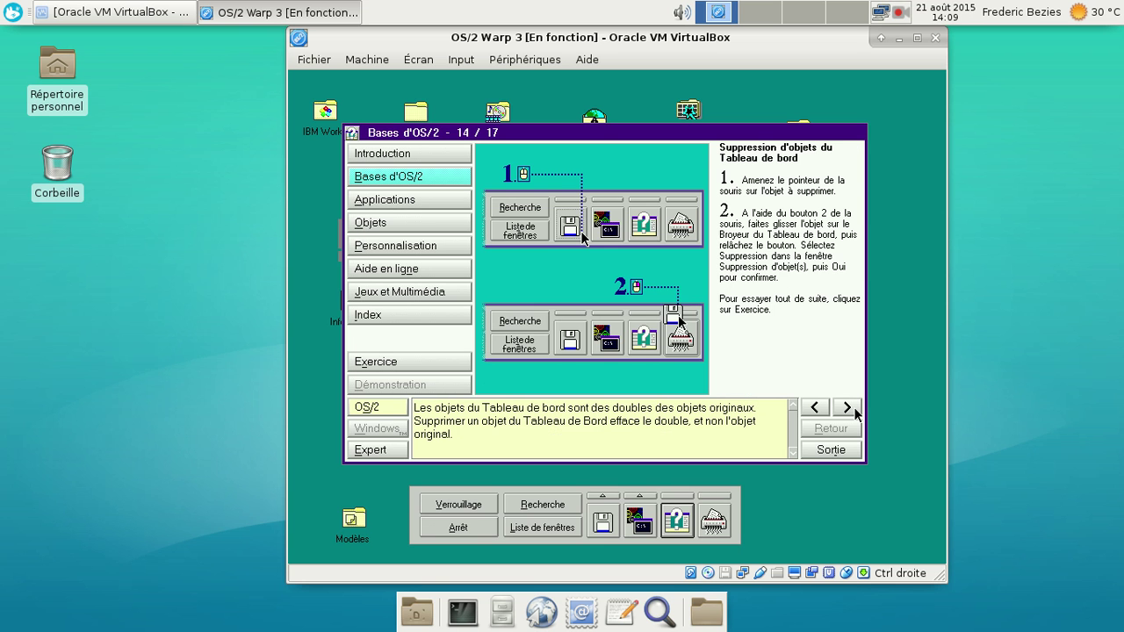
{"action": "left_click", "coordinate": [852, 409]}
{"action": "left_click", "coordinate": [852, 409]}
{"action": "left_click", "coordinate": [851, 409]}
Browse the Applications section from its summary through launching, adding and installing applications to Lancement automatique des applications.
{"action": "left_click", "coordinate": [853, 410]}
{"action": "left_click", "coordinate": [852, 409]}
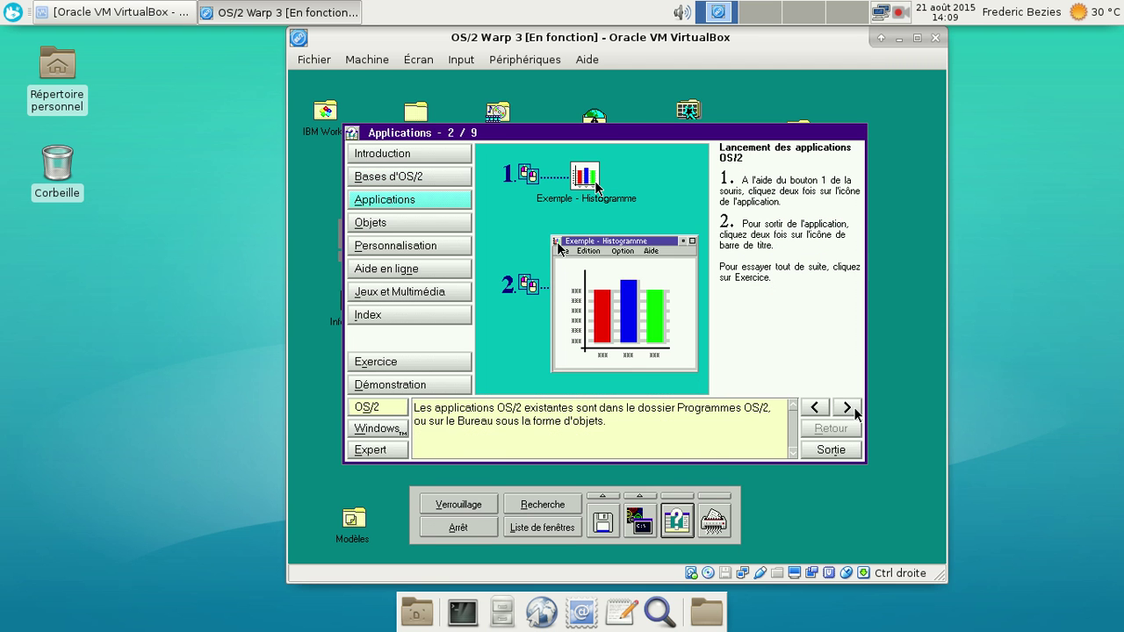
{"action": "left_click", "coordinate": [852, 409]}
{"action": "left_click", "coordinate": [853, 410]}
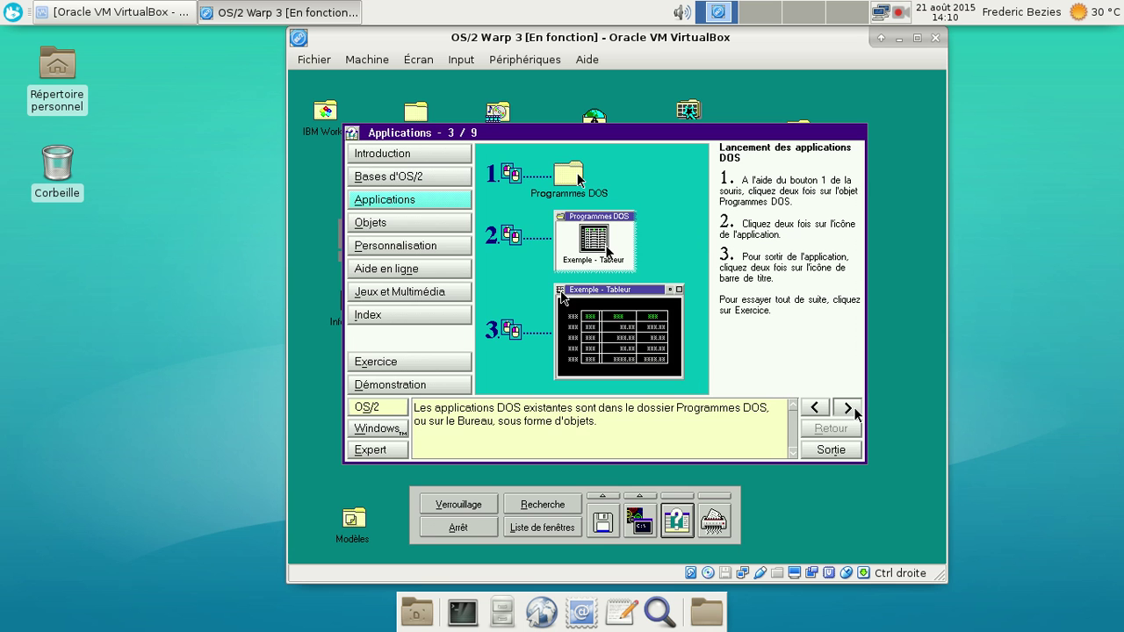
{"action": "left_click", "coordinate": [853, 410]}
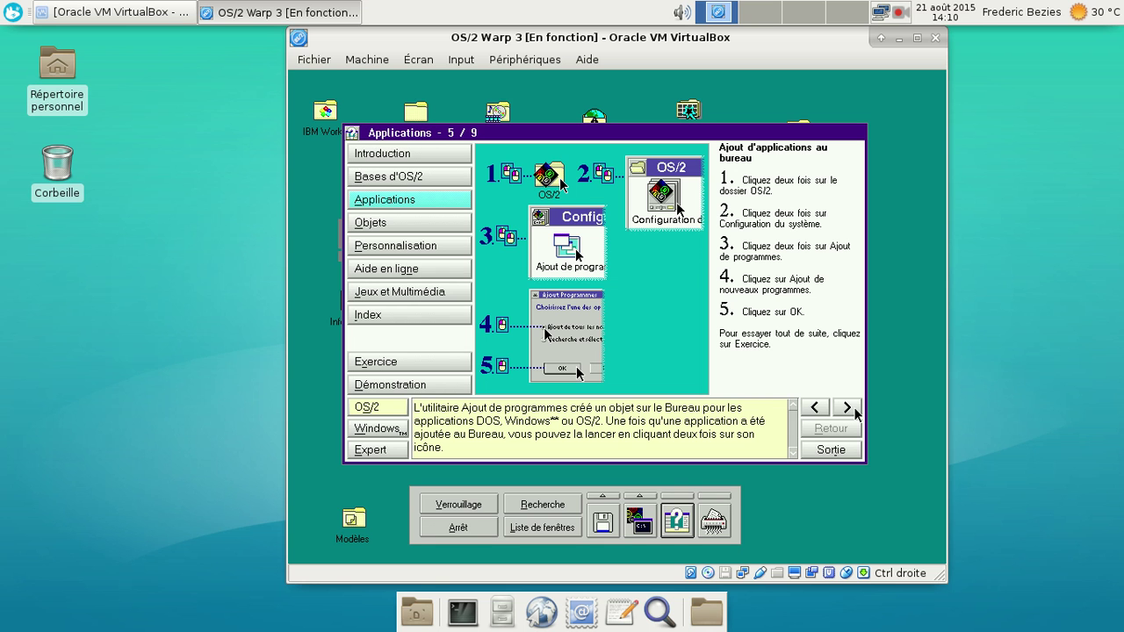
{"action": "left_click", "coordinate": [855, 412]}
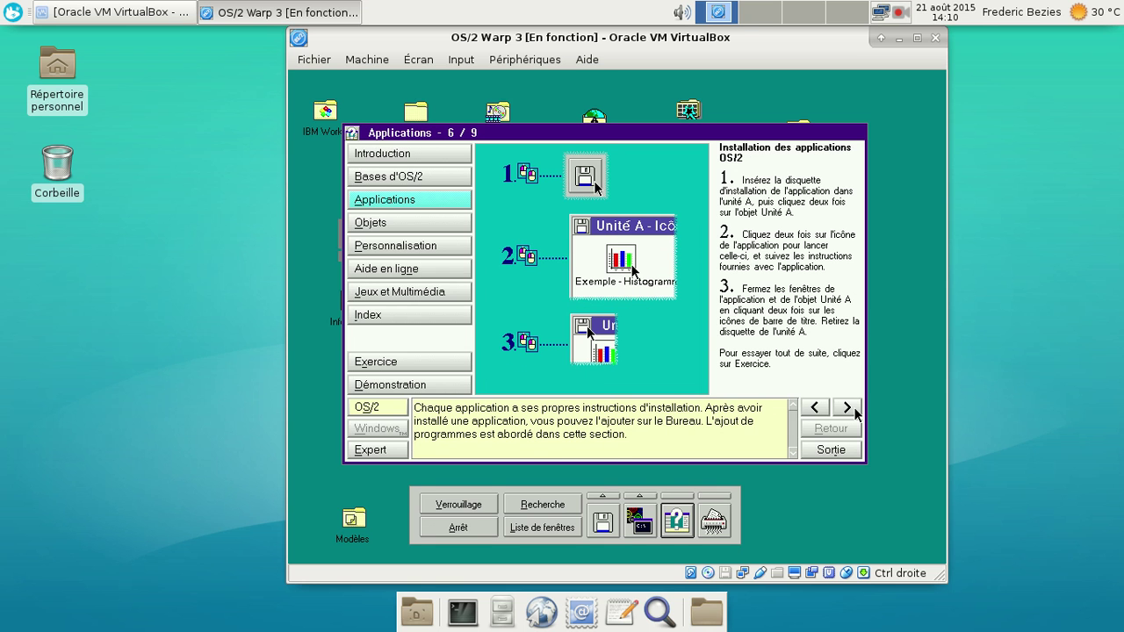
{"action": "left_click", "coordinate": [855, 412]}
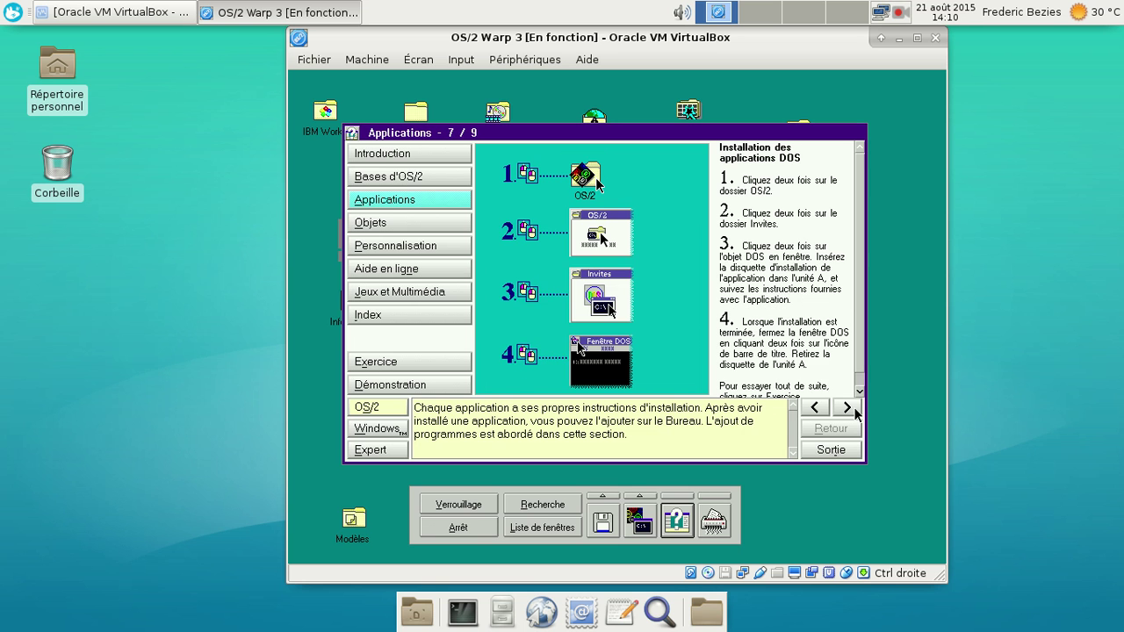
{"action": "left_click", "coordinate": [855, 412]}
{"action": "left_click", "coordinate": [855, 412]}
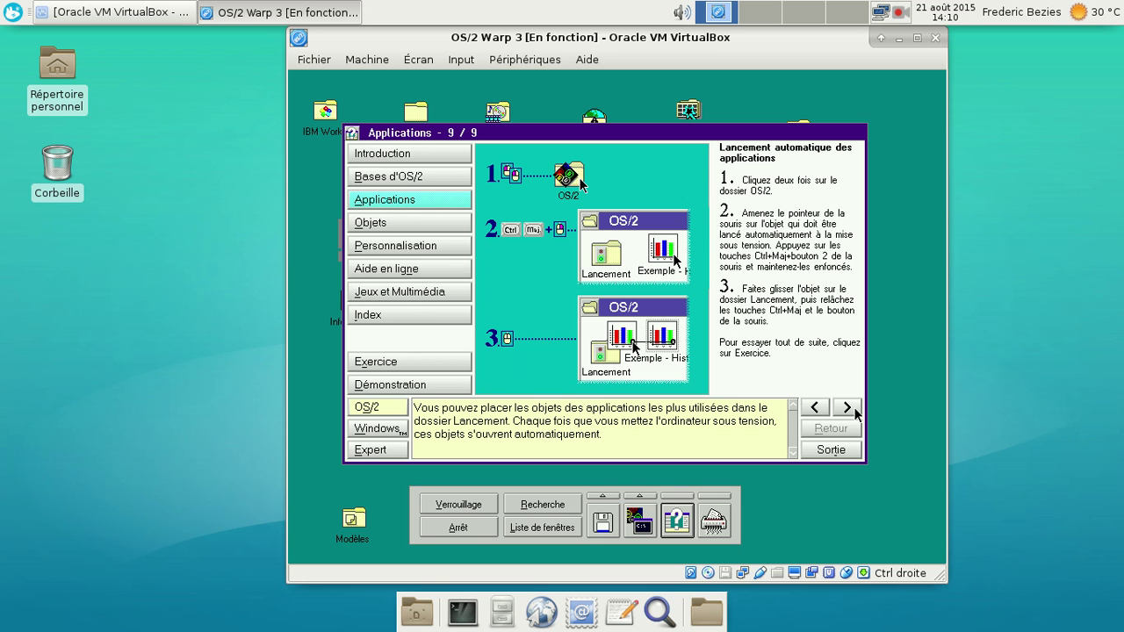
Look over the Objets topics on renaming objects and creating a folder, and open the Jeux et Multimédia section.
{"action": "left_click", "coordinate": [855, 412]}
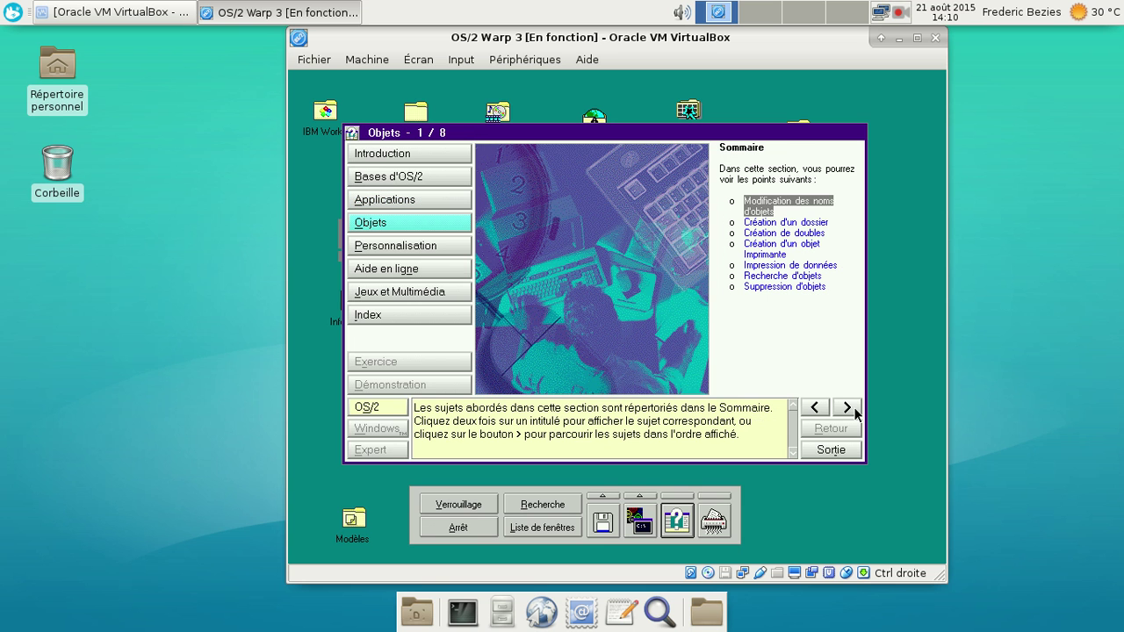
{"action": "left_click", "coordinate": [848, 407]}
{"action": "left_click", "coordinate": [848, 408]}
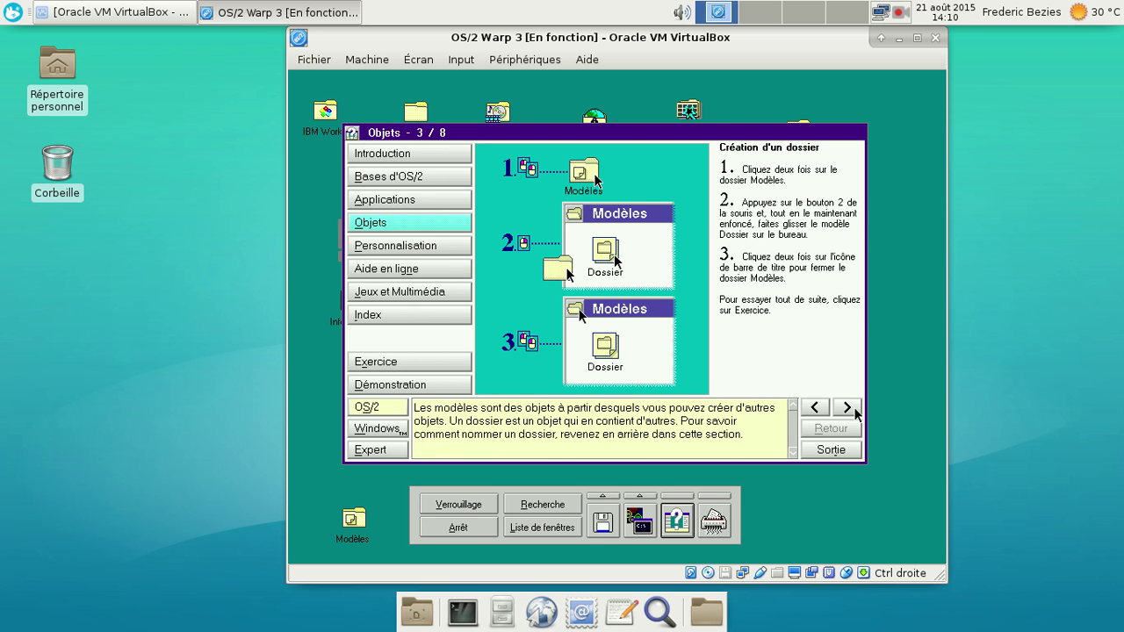
{"action": "left_click", "coordinate": [814, 408]}
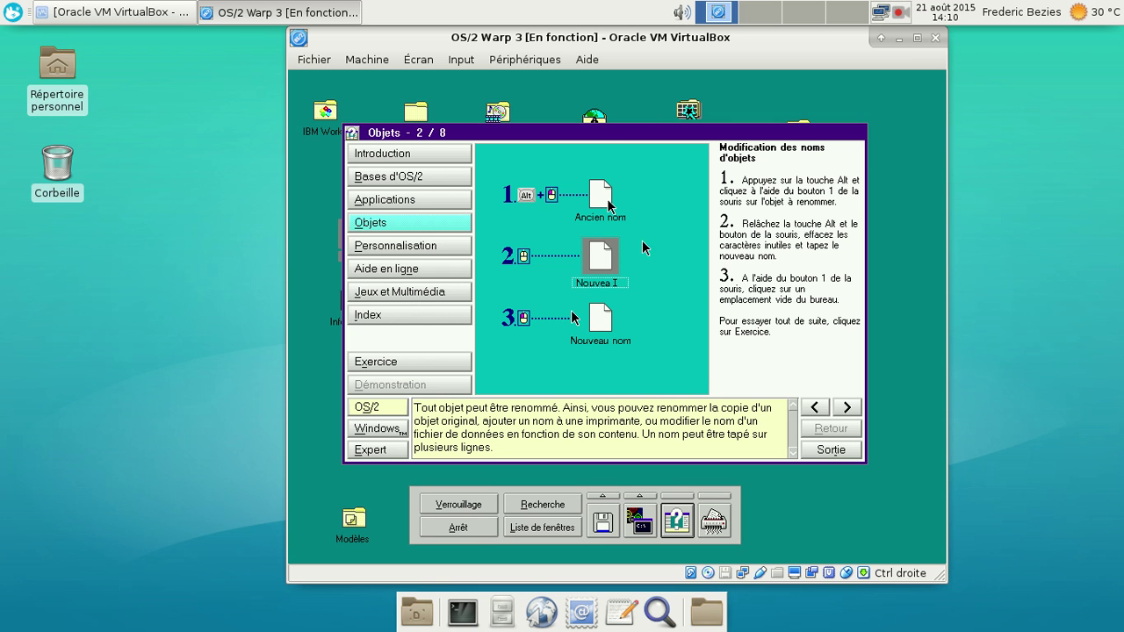
{"action": "left_click", "coordinate": [417, 290]}
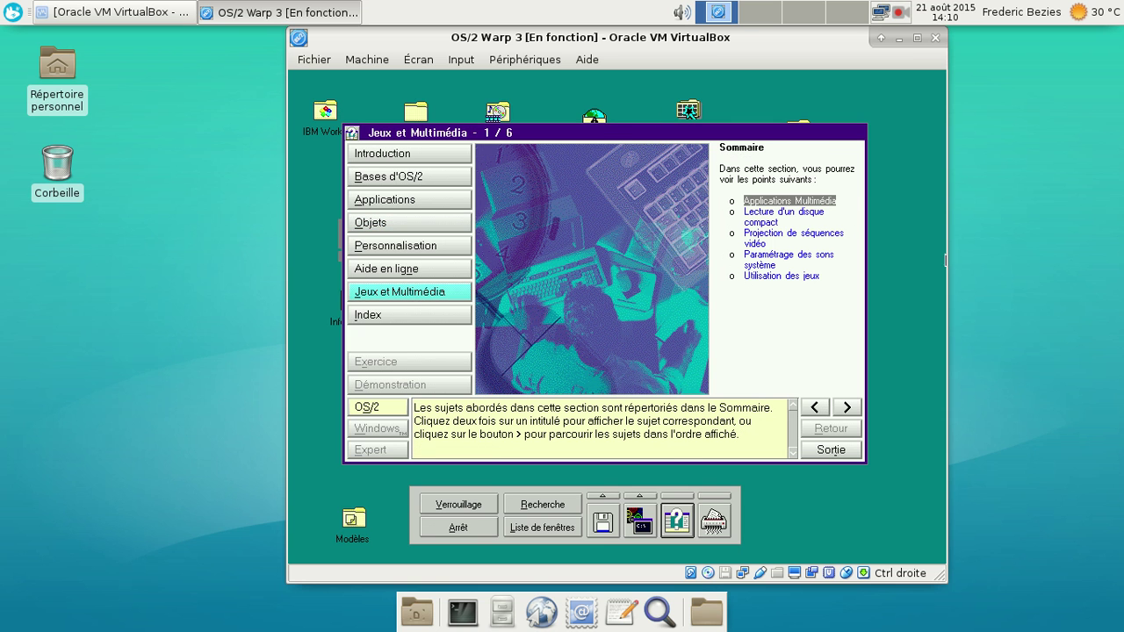
Browse the Jeux et Multimédia section from Applications Multimédia through Utilisation des jeux to the Félicitations page, and exit the tutorial.
{"action": "left_click", "coordinate": [807, 215]}
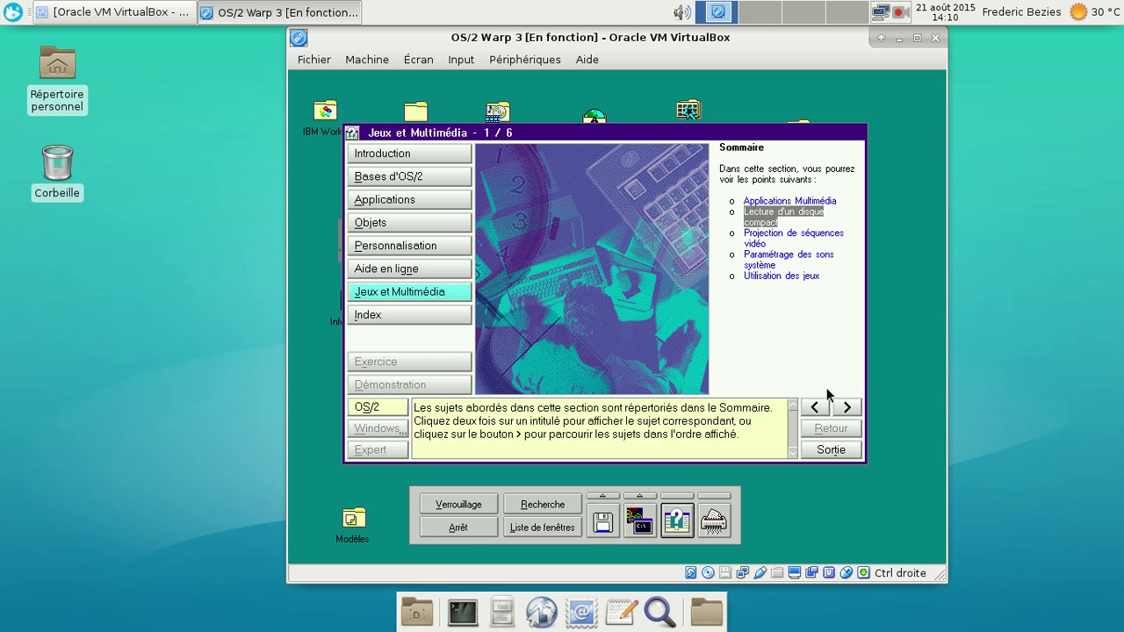
{"action": "left_click", "coordinate": [821, 198]}
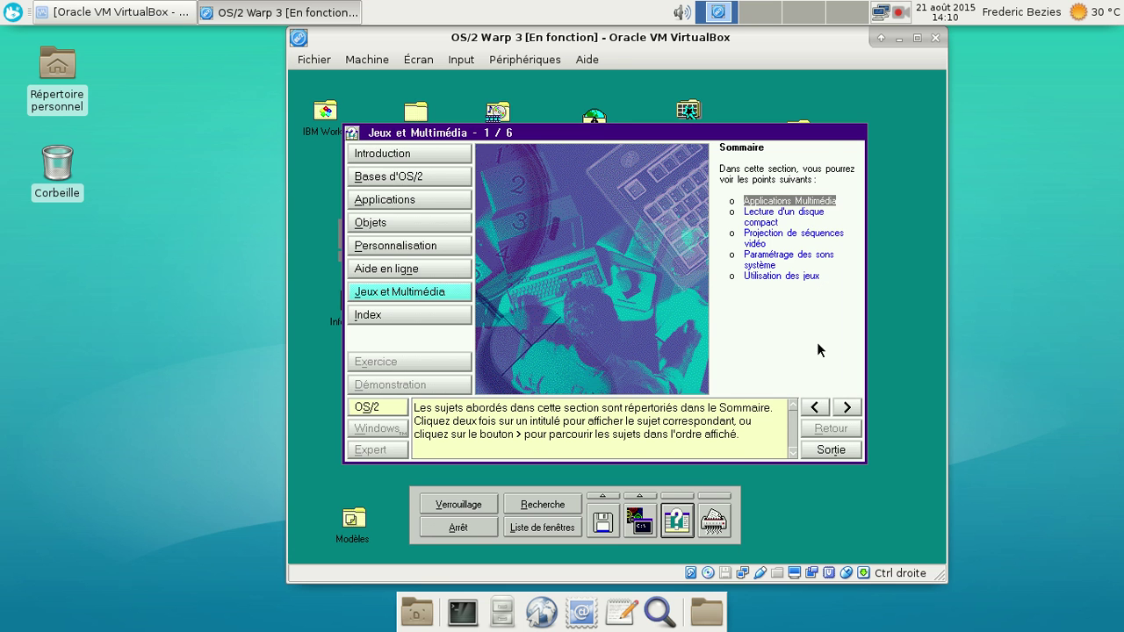
{"action": "left_click", "coordinate": [847, 409]}
{"action": "left_click", "coordinate": [847, 408]}
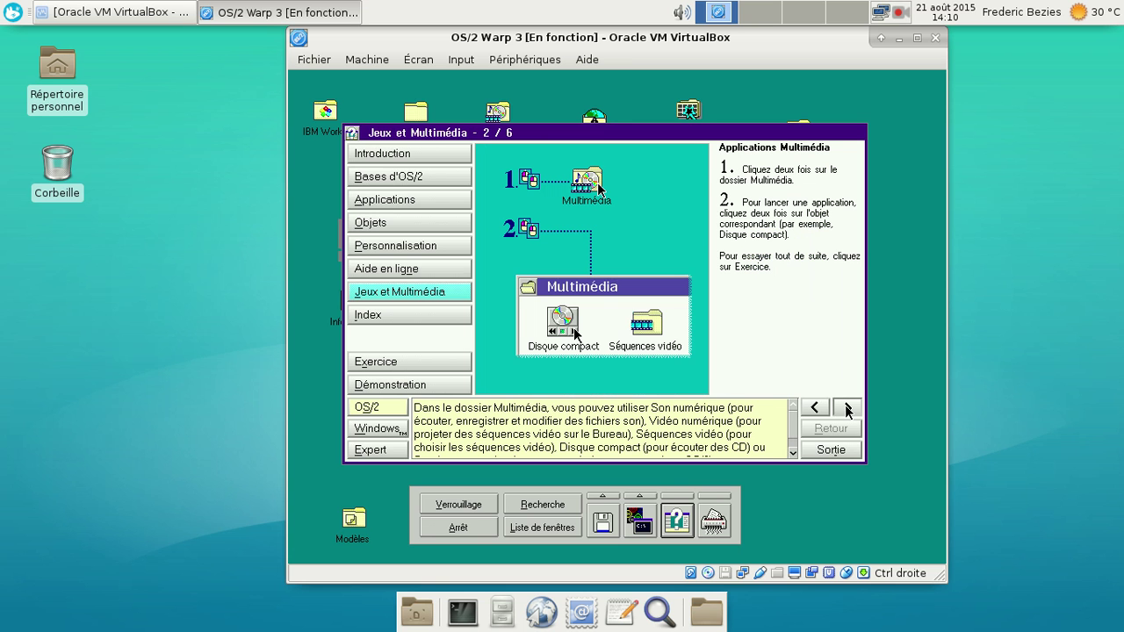
{"action": "left_click", "coordinate": [847, 408]}
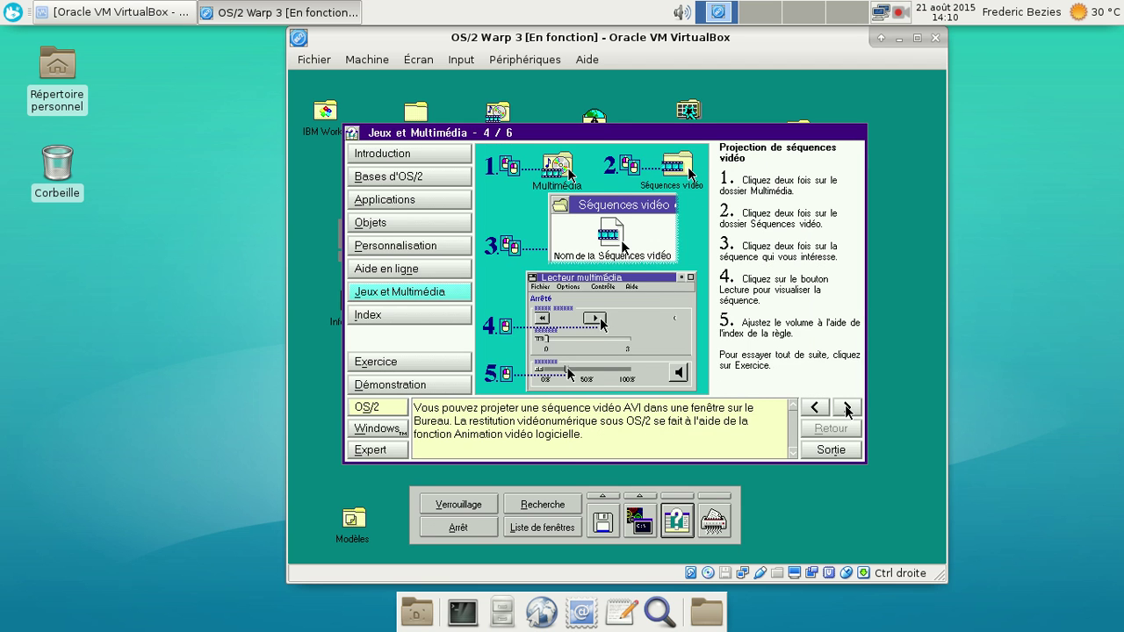
{"action": "left_click", "coordinate": [847, 408]}
{"action": "left_click", "coordinate": [847, 408]}
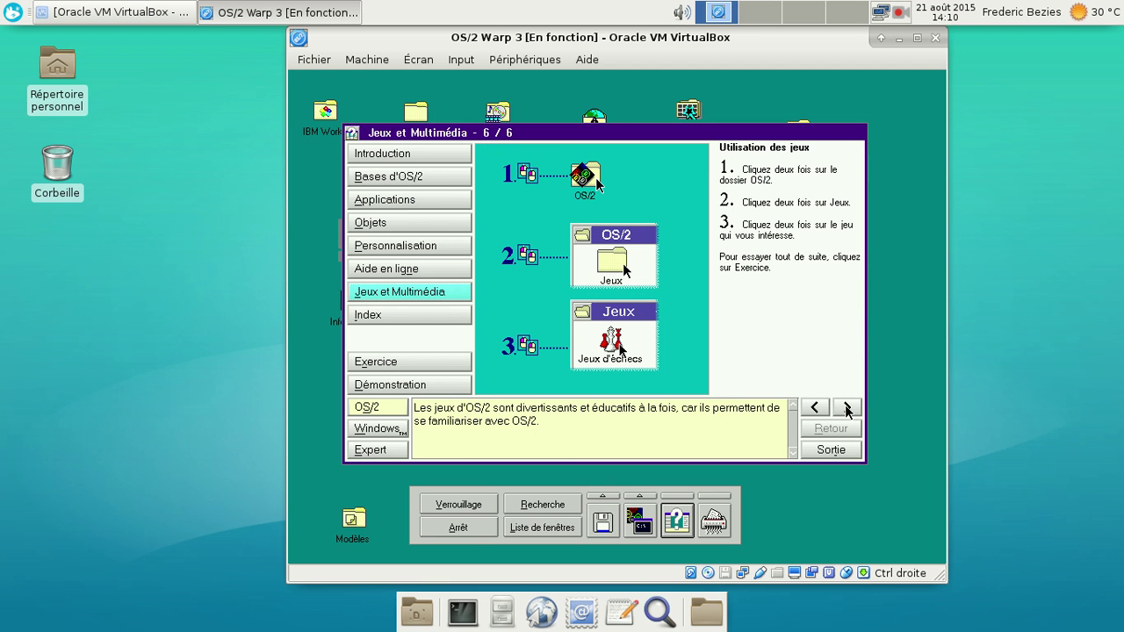
{"action": "left_click", "coordinate": [847, 409]}
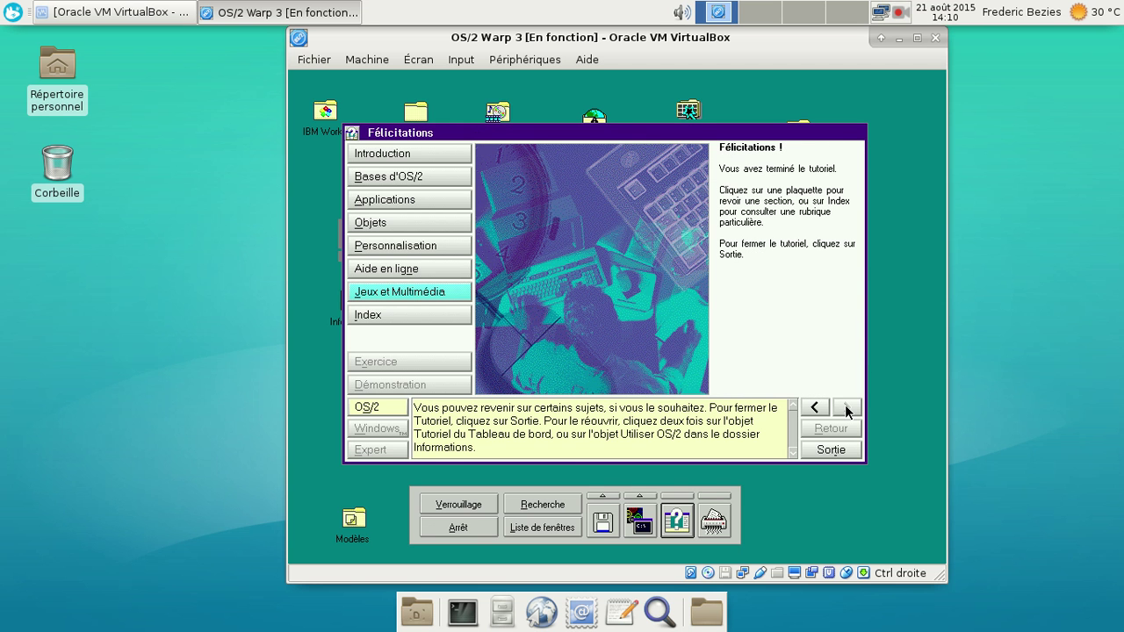
{"action": "left_click", "coordinate": [823, 452]}
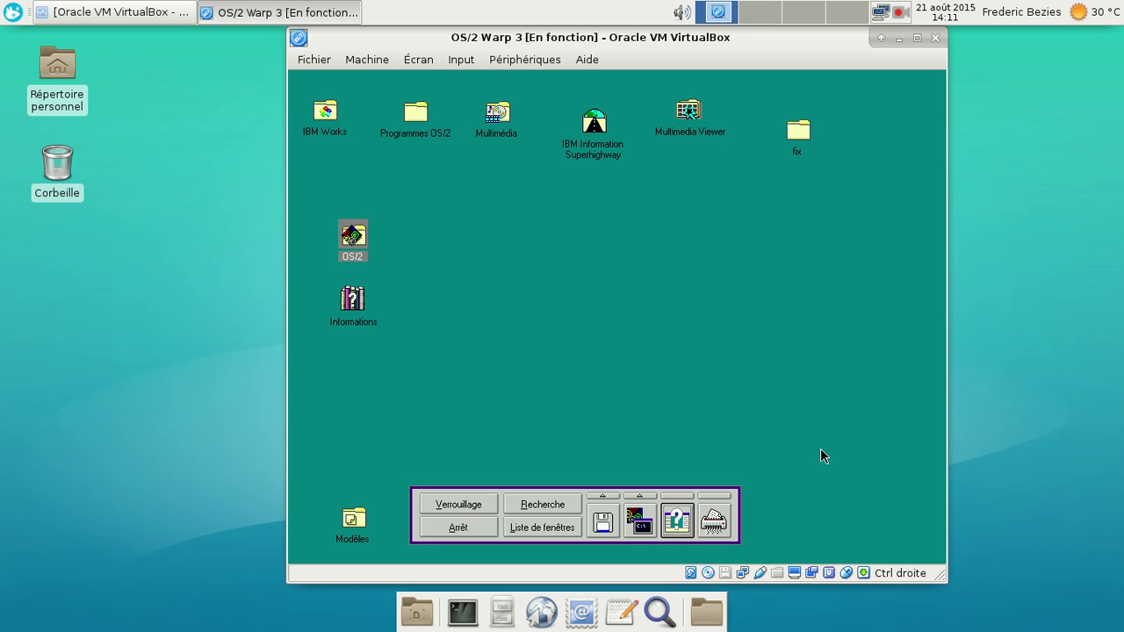
Look into the OS/2 folder on the desktop and close its window.
{"action": "double_click", "coordinate": [363, 246]}
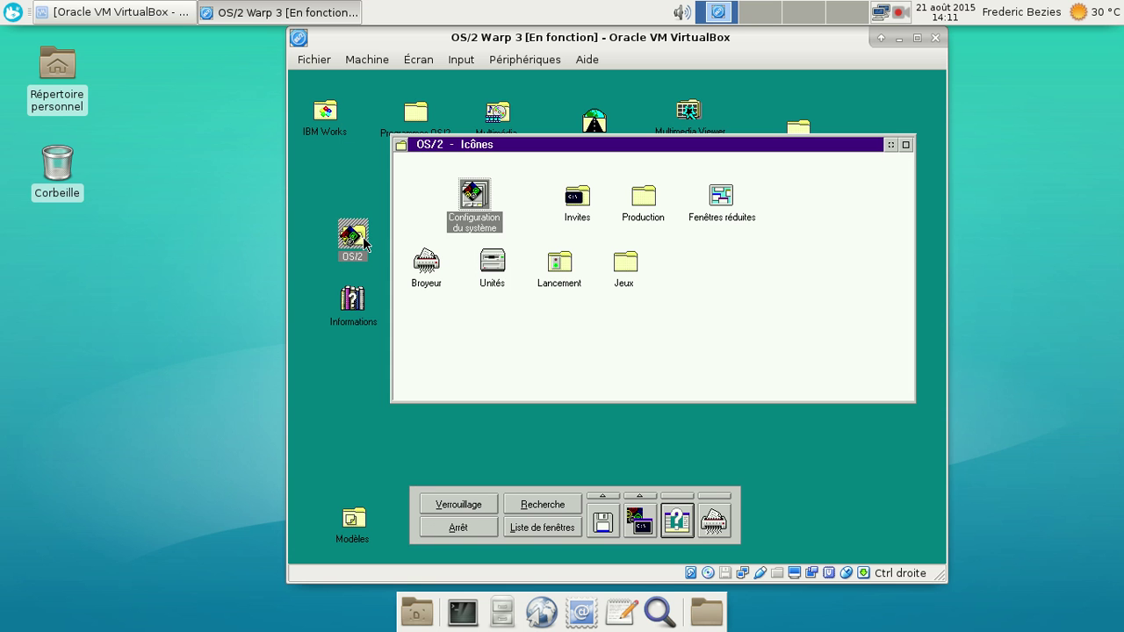
{"action": "double_click", "coordinate": [404, 144]}
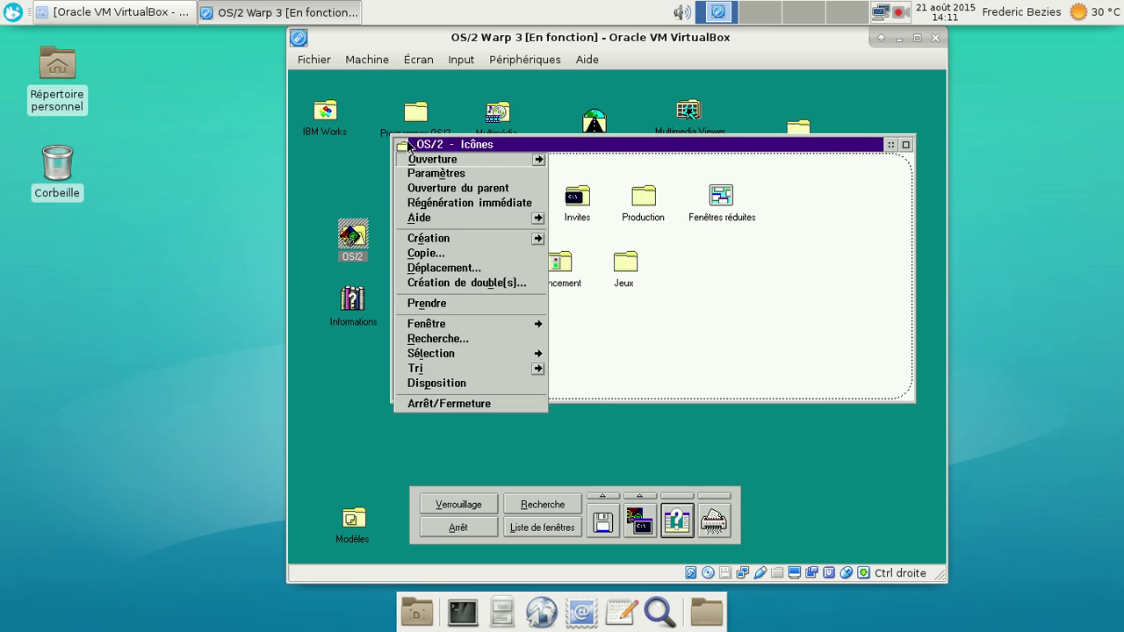
{"action": "left_click", "coordinate": [448, 234]}
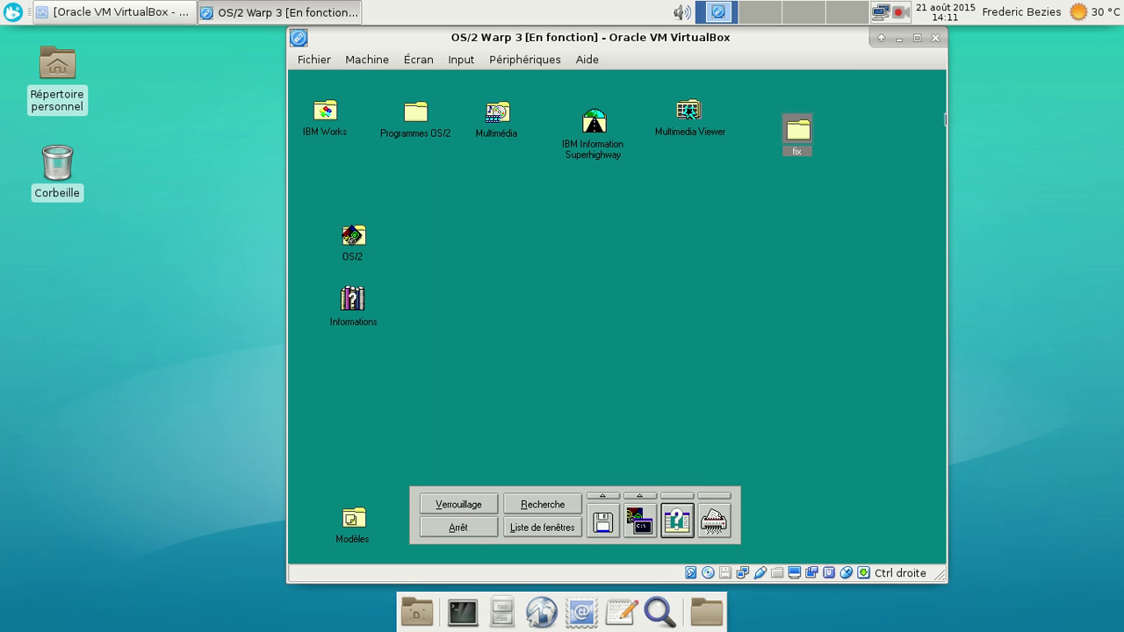
Delete the fix folder from the desktop with the shredder, confirming removal of its subfolders and forcing deletion of all read-only files.
{"action": "left_click_drag", "start_coordinate": [805, 128], "coordinate": [714, 523]}
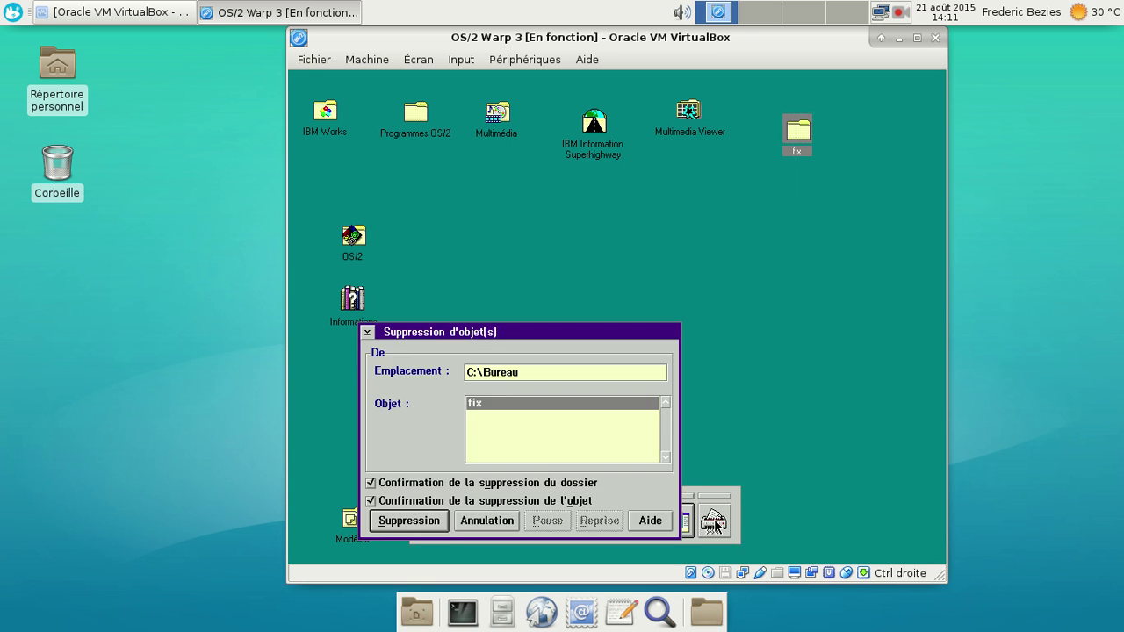
{"action": "left_click", "coordinate": [421, 523]}
{"action": "left_click", "coordinate": [473, 376]}
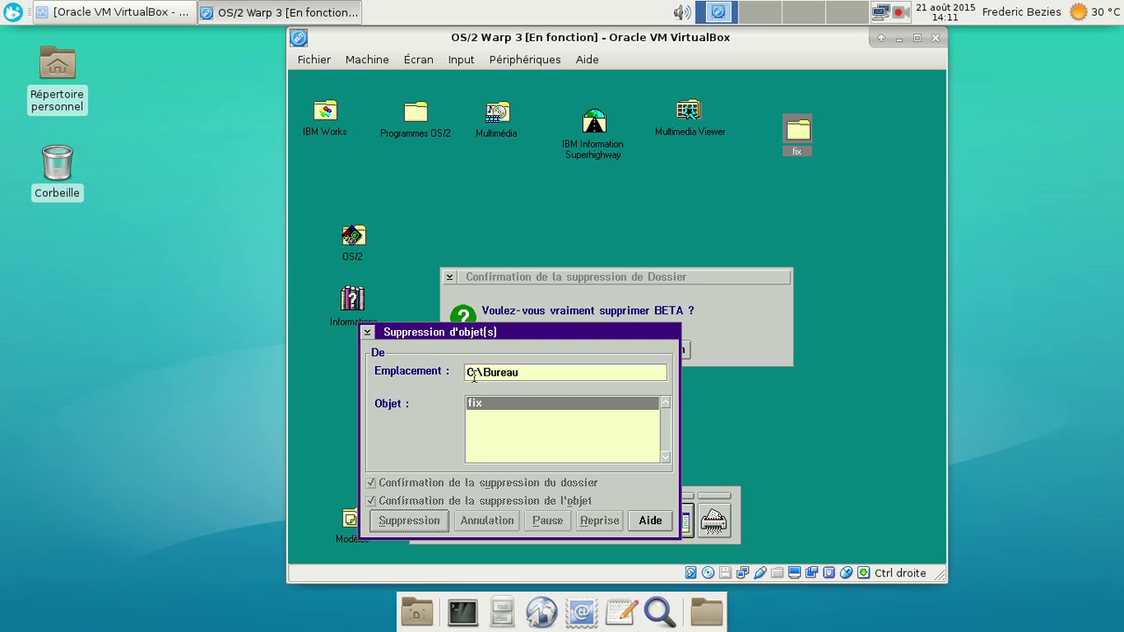
{"action": "left_click", "coordinate": [527, 283]}
{"action": "left_click", "coordinate": [550, 351]}
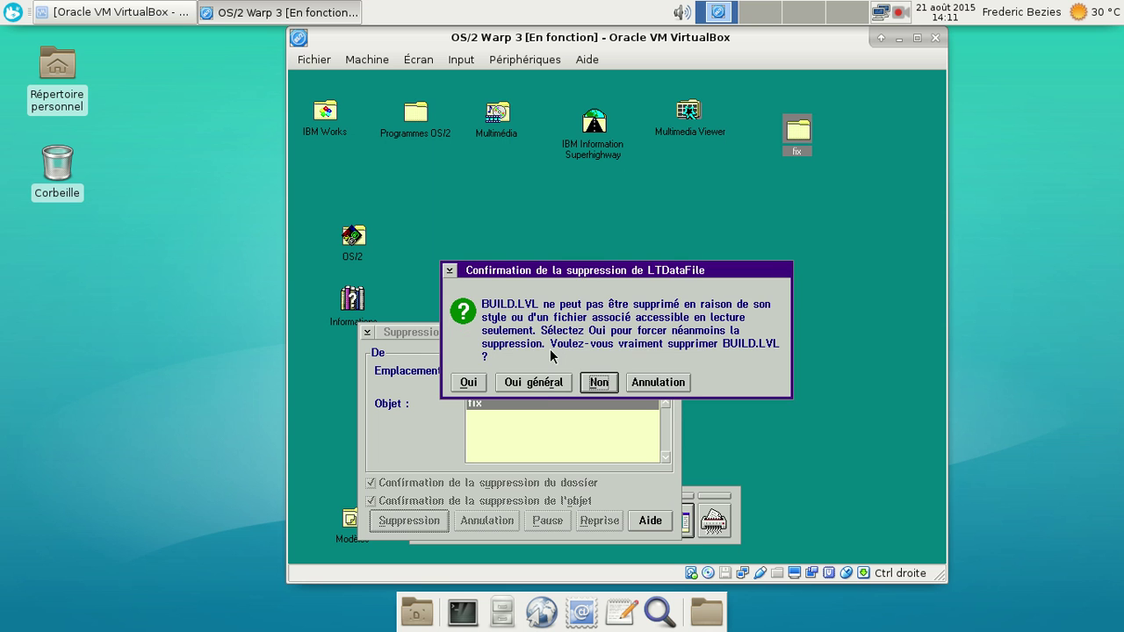
{"action": "left_click", "coordinate": [542, 386]}
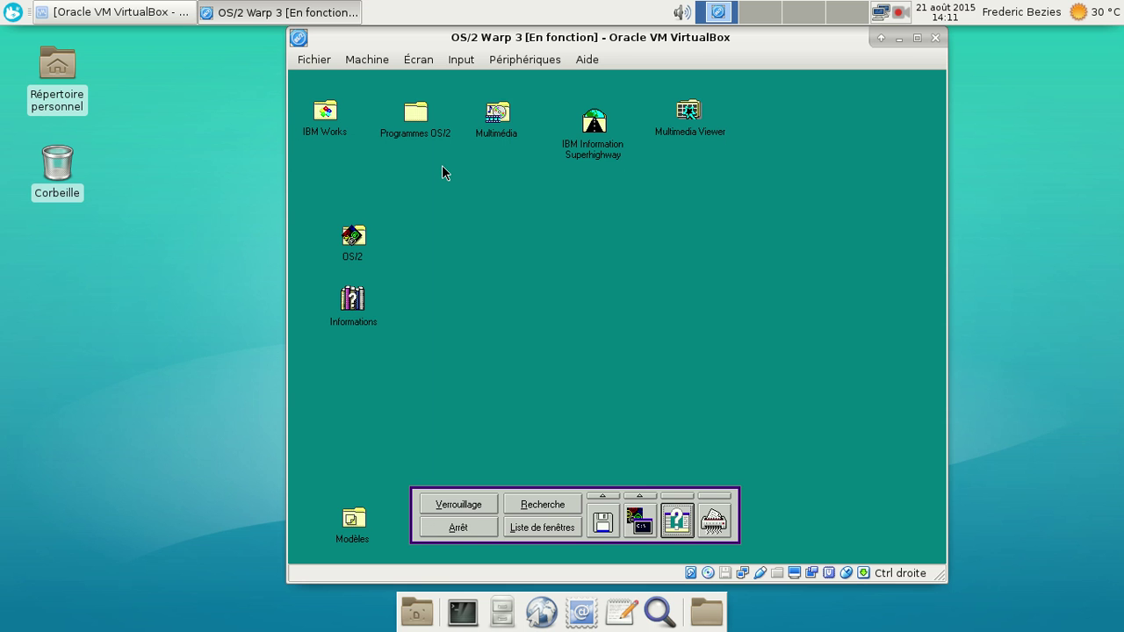
Start Mahjongg pour OS/2 from the Programmes OS/2 folder with the "I like subtle hints." level.
{"action": "double_click", "coordinate": [395, 126]}
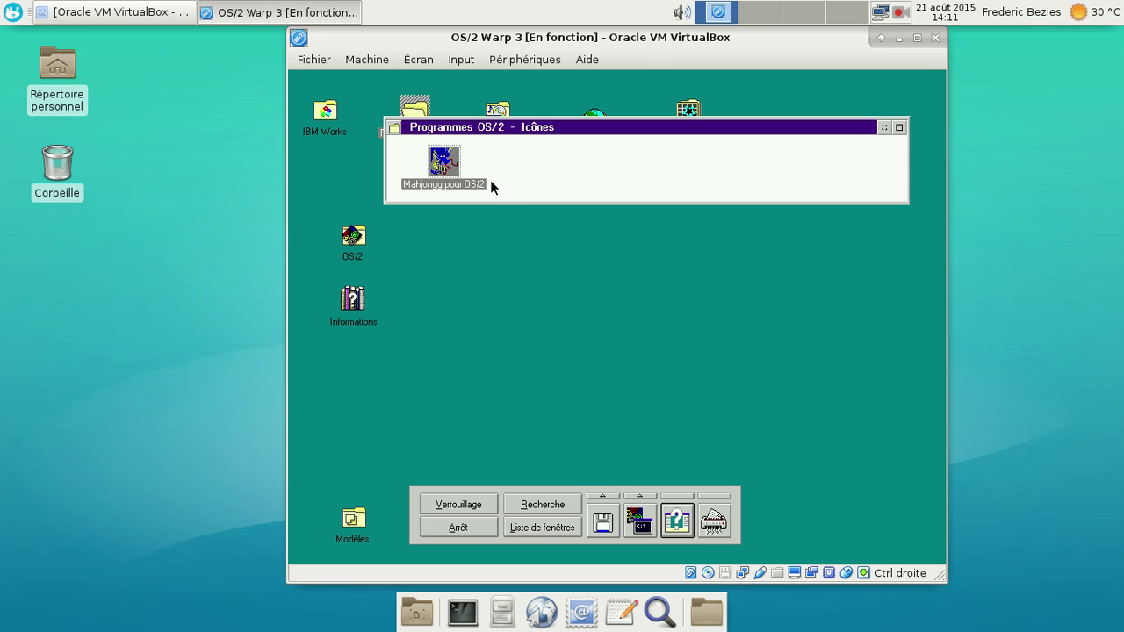
{"action": "double_click", "coordinate": [444, 162]}
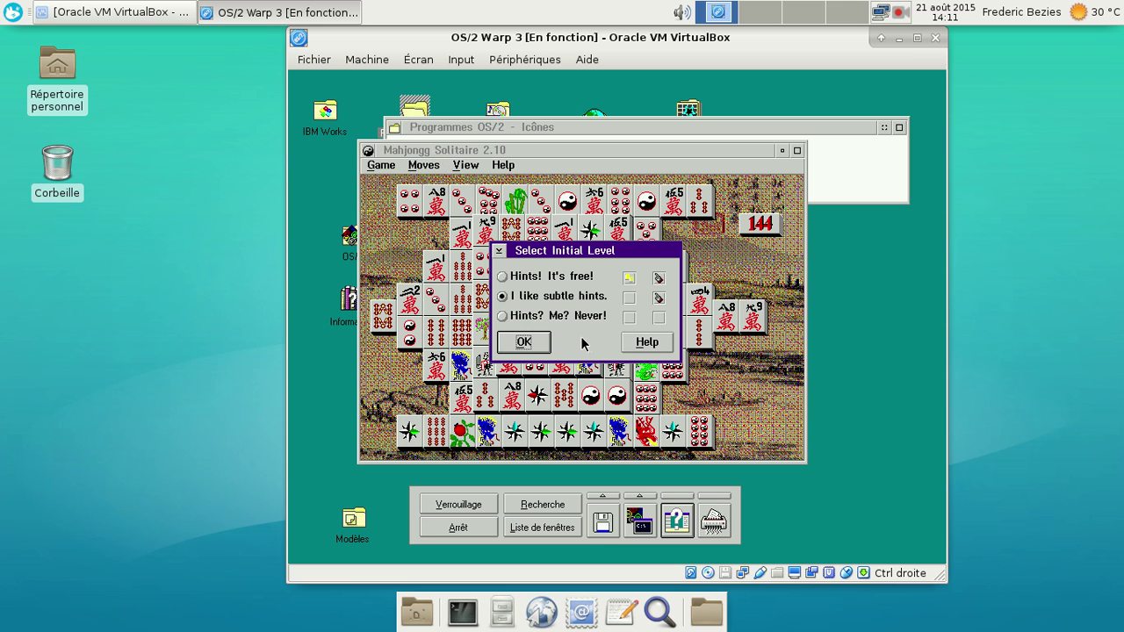
{"action": "left_click", "coordinate": [524, 341]}
View the product information of Mahjongg Solitaire, and close the game and the Programmes OS/2 folder.
{"action": "left_click", "coordinate": [503, 166]}
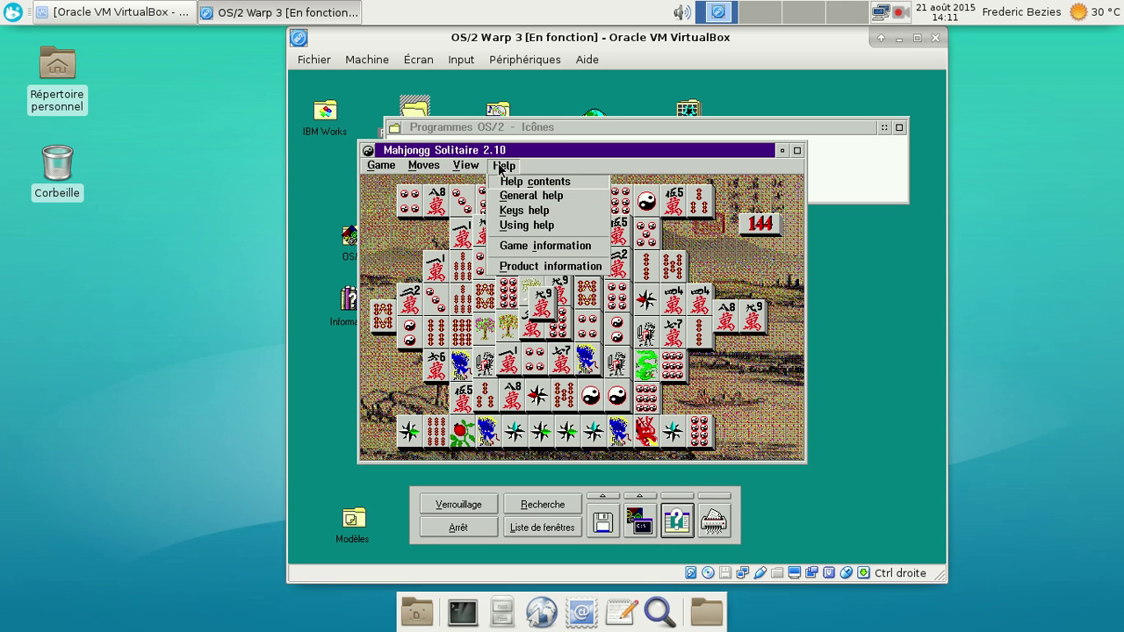
{"action": "left_click", "coordinate": [505, 266]}
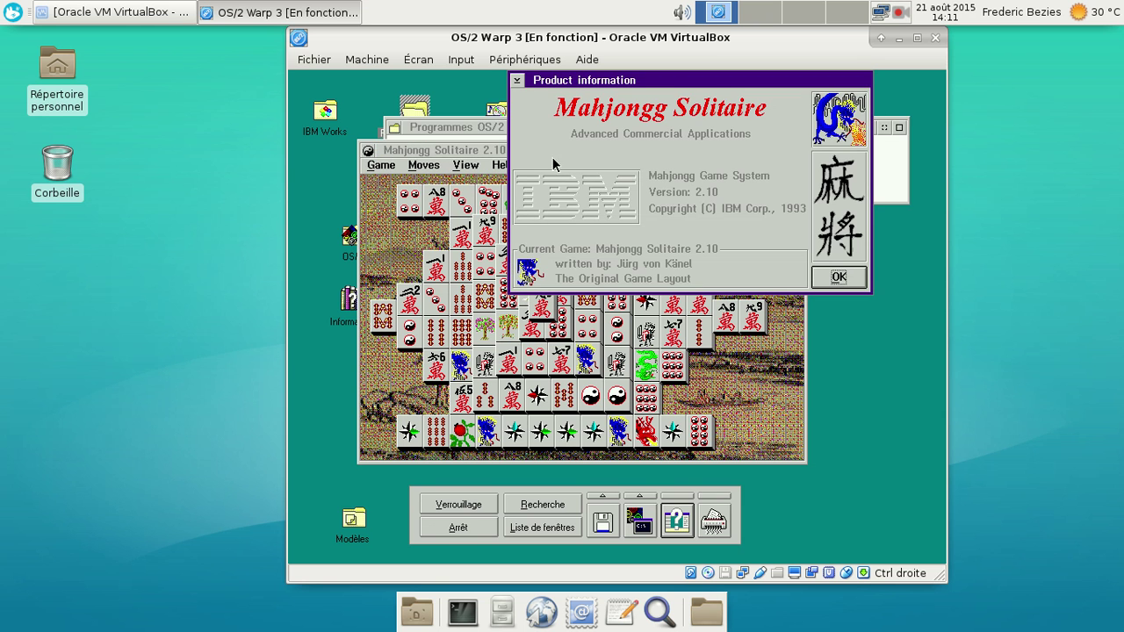
{"action": "double_click", "coordinate": [517, 81]}
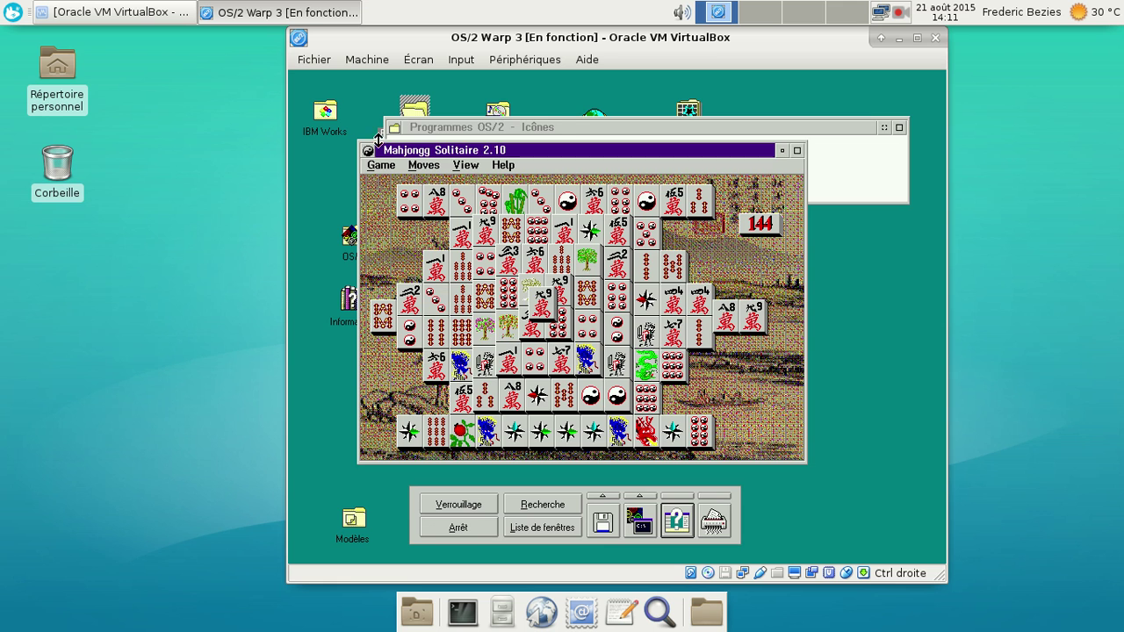
{"action": "double_click", "coordinate": [369, 151]}
{"action": "left_click", "coordinate": [473, 353]}
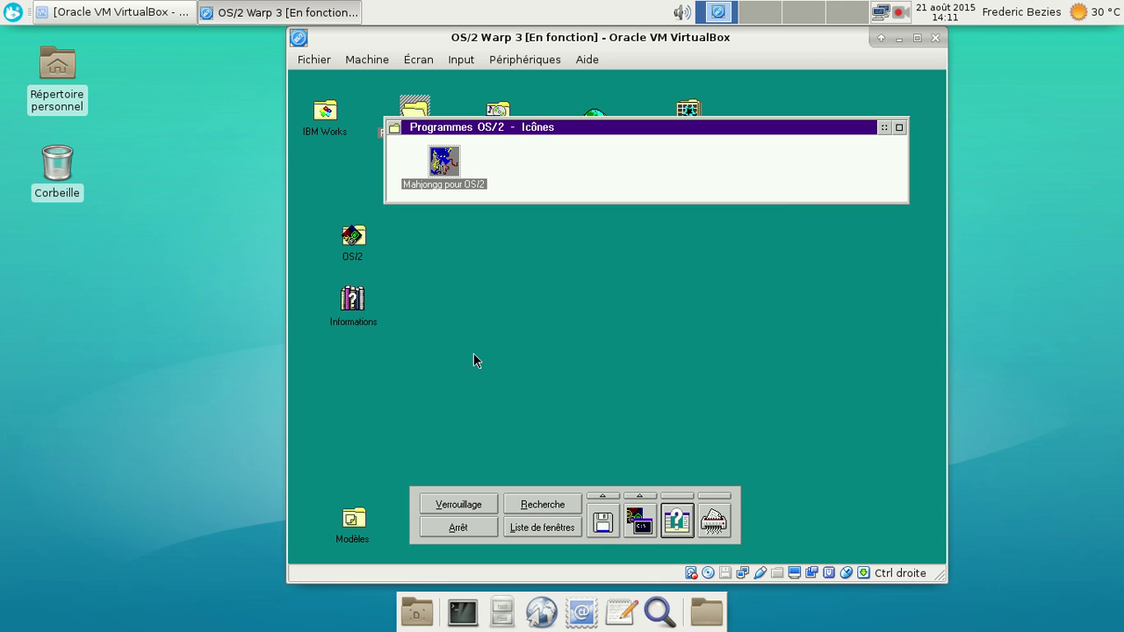
{"action": "double_click", "coordinate": [393, 129]}
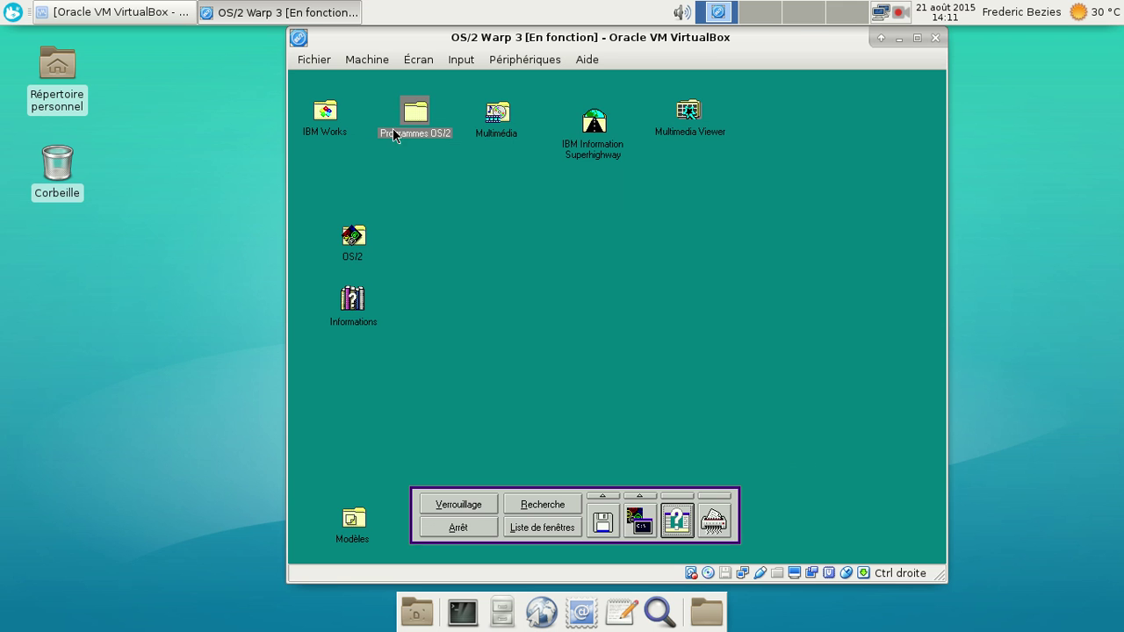
Start the Réussite card game from the Jeux folder inside the OS/2 folder.
{"action": "double_click", "coordinate": [356, 242]}
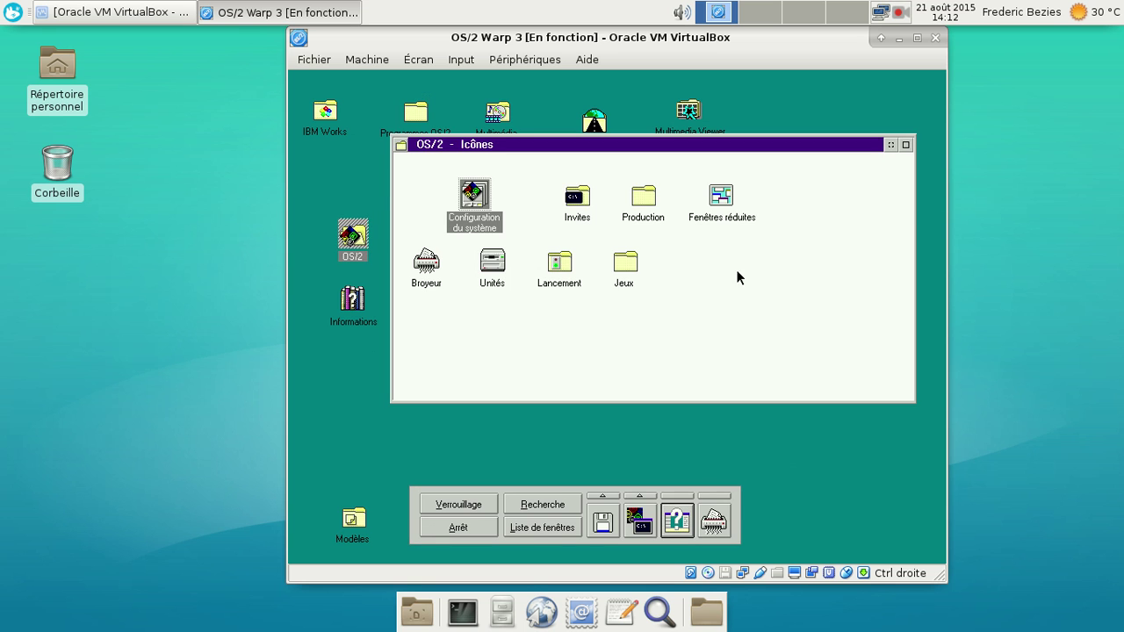
{"action": "double_click", "coordinate": [637, 271]}
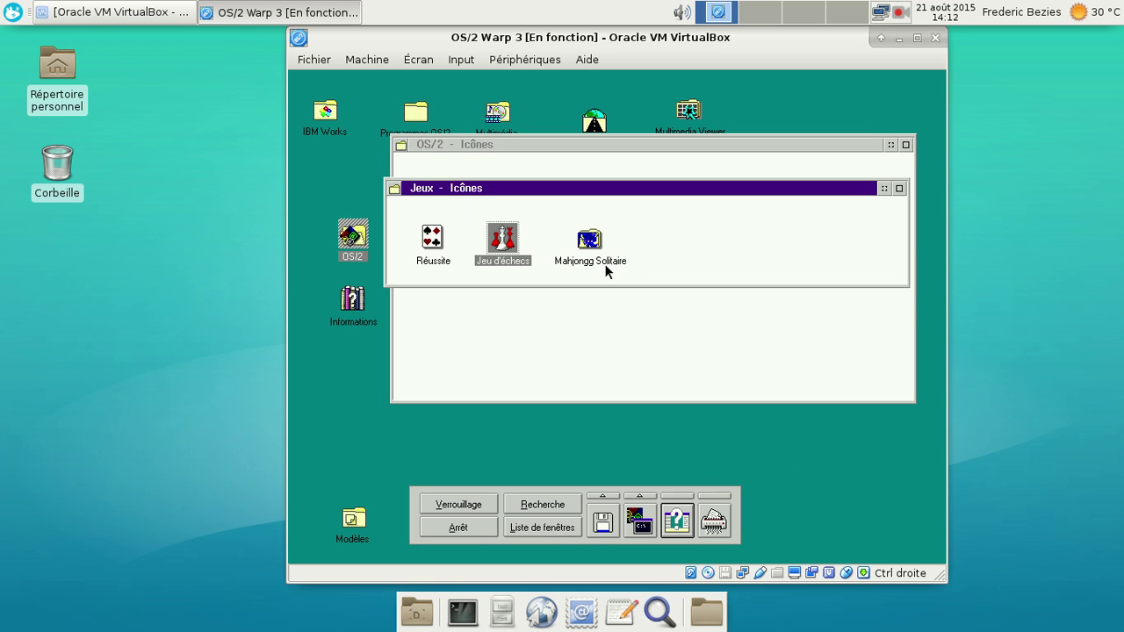
{"action": "left_click", "coordinate": [426, 249]}
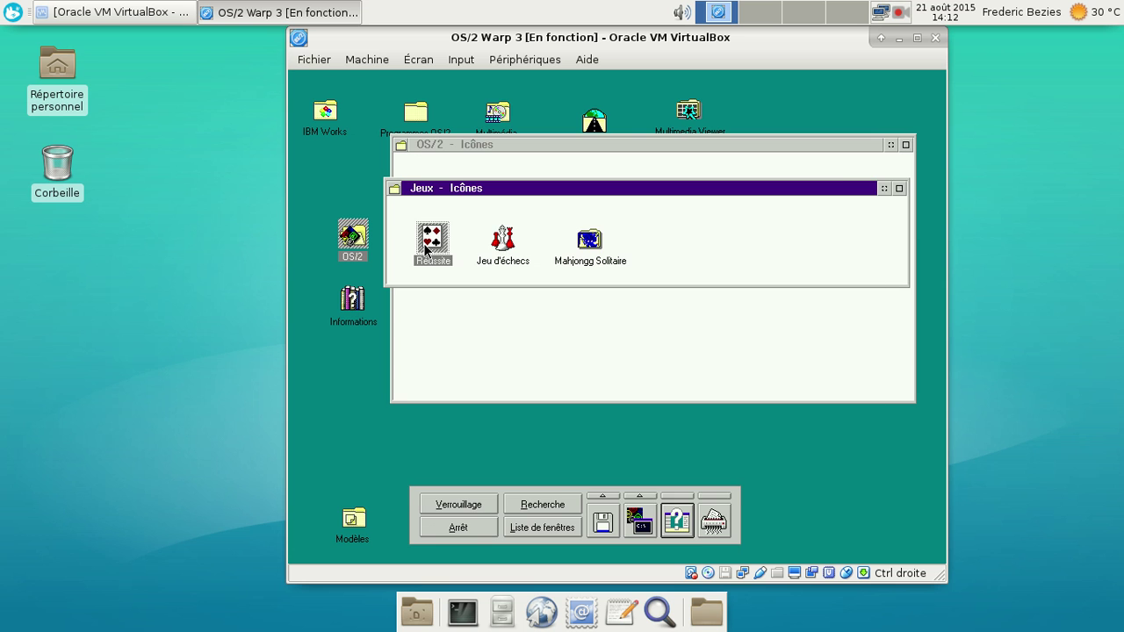
{"action": "double_click", "coordinate": [426, 249]}
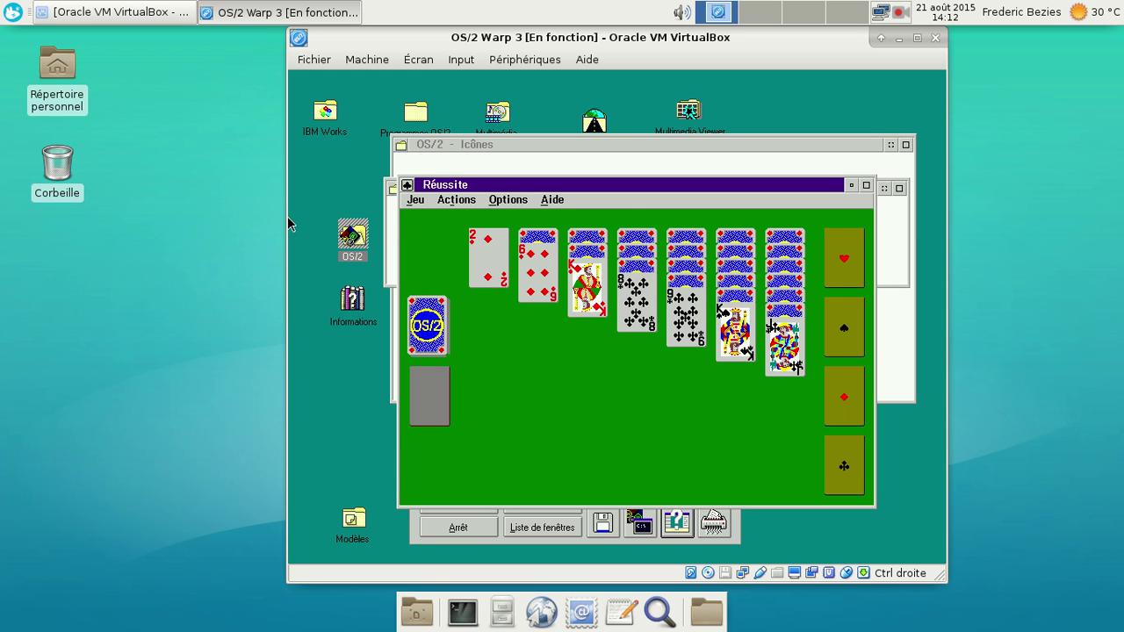
Change the card back in Réussite to the space shuttle picture.
{"action": "left_click", "coordinate": [525, 200]}
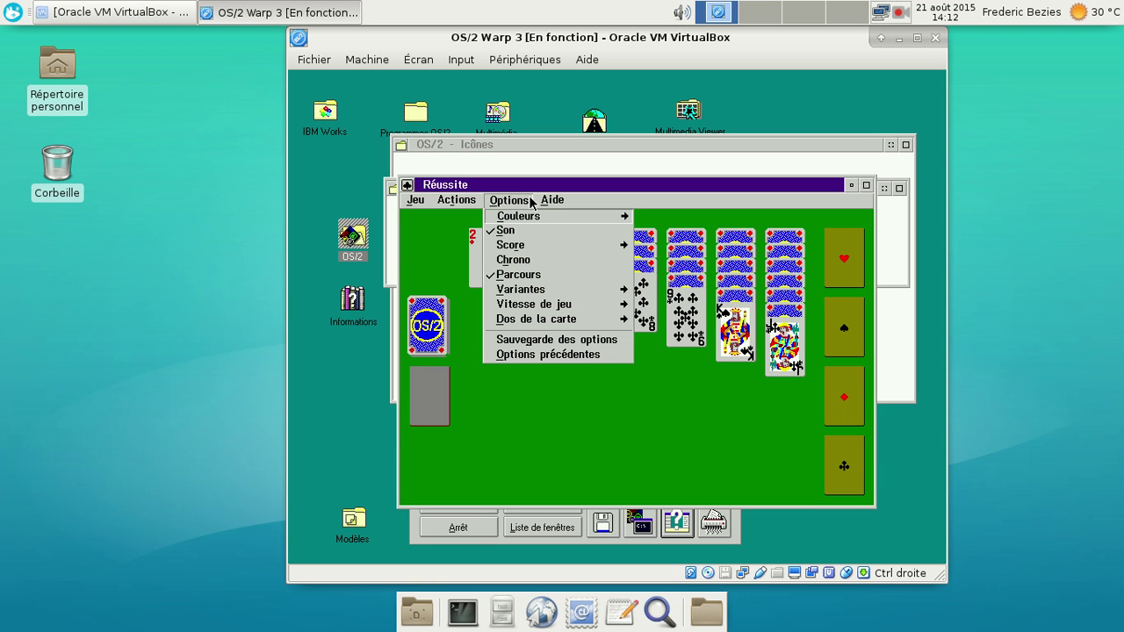
{"action": "left_click", "coordinate": [547, 350]}
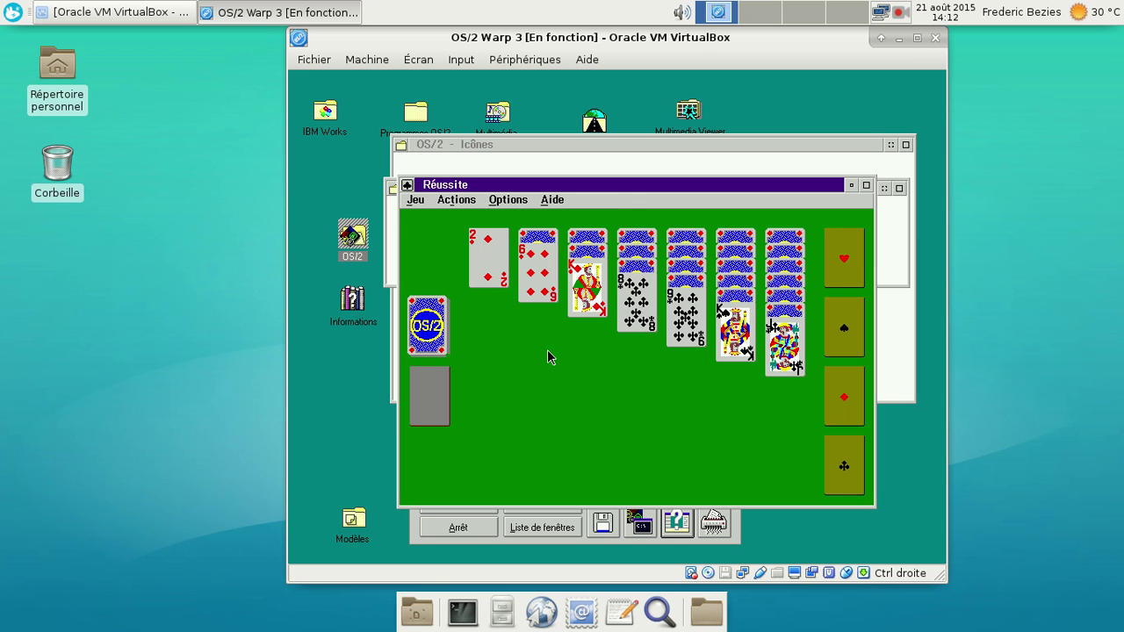
{"action": "left_click", "coordinate": [510, 203]}
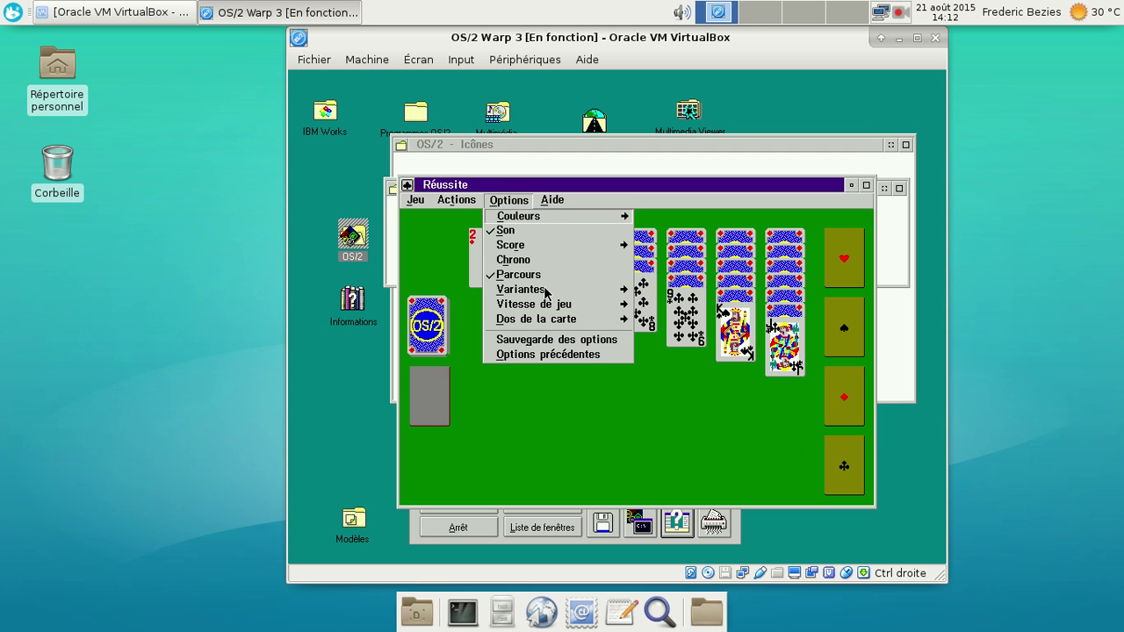
{"action": "left_click", "coordinate": [541, 320]}
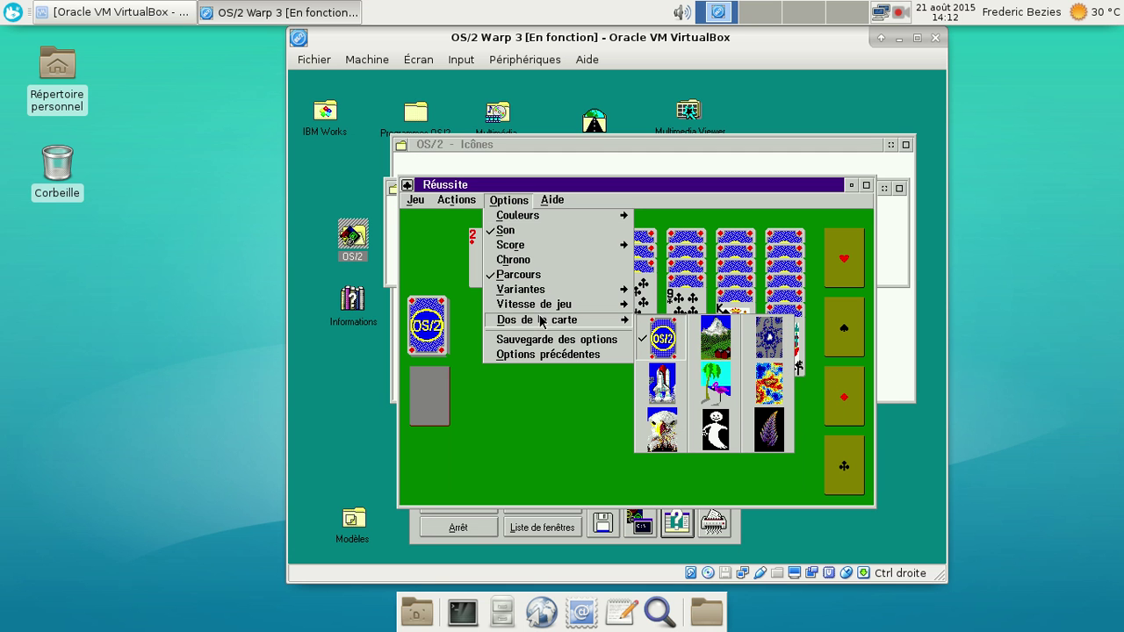
{"action": "left_click", "coordinate": [676, 380]}
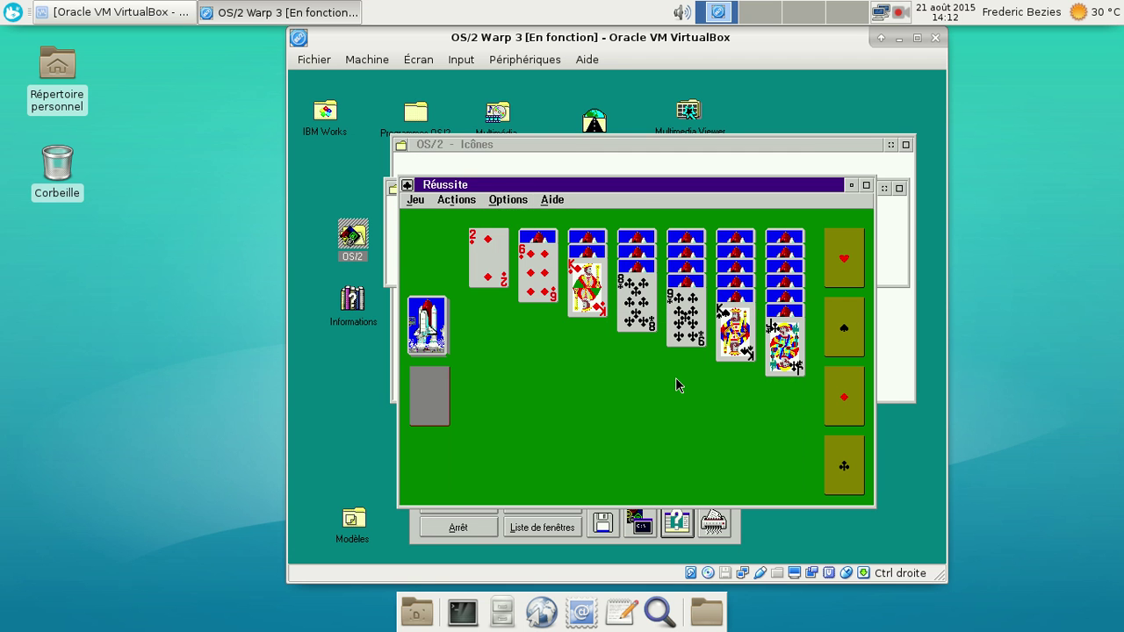
Examine Réussite's variant, game speed and card back choices and the colour customisation of the black, red and card edges, and cancel.
{"action": "left_click", "coordinate": [510, 202]}
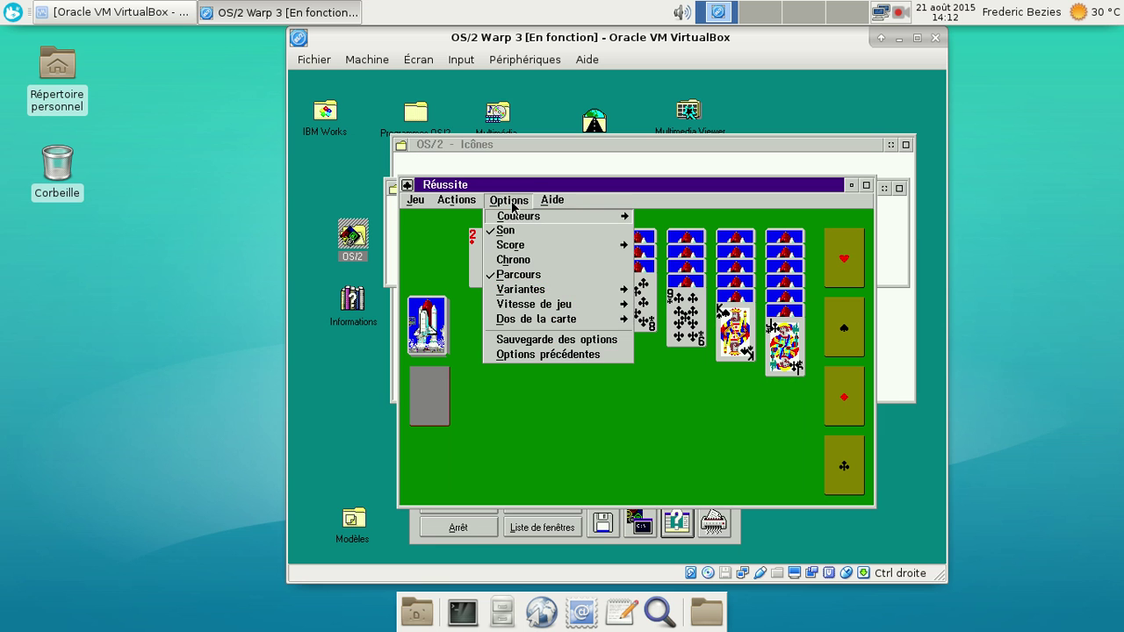
{"action": "left_click", "coordinate": [545, 292]}
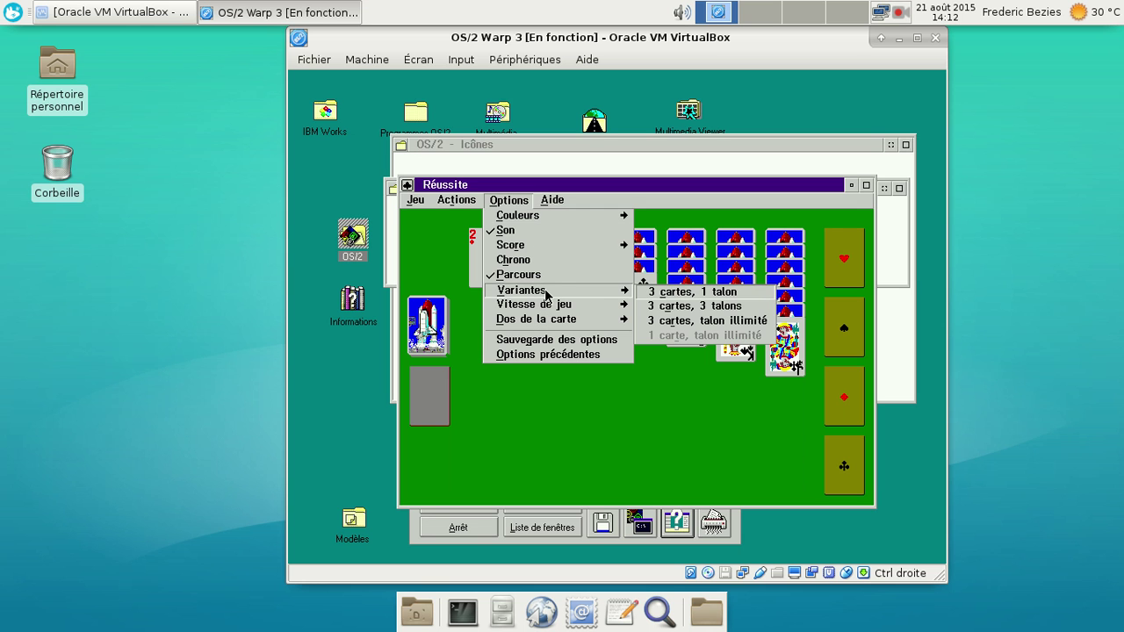
{"action": "left_click", "coordinate": [541, 305]}
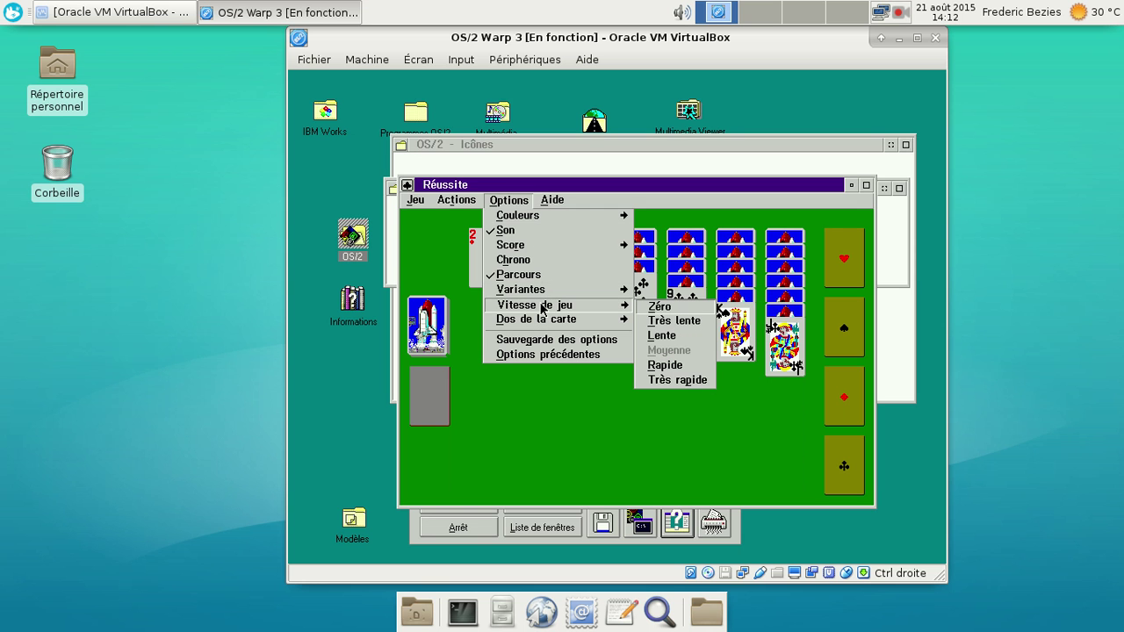
{"action": "left_click", "coordinate": [537, 320]}
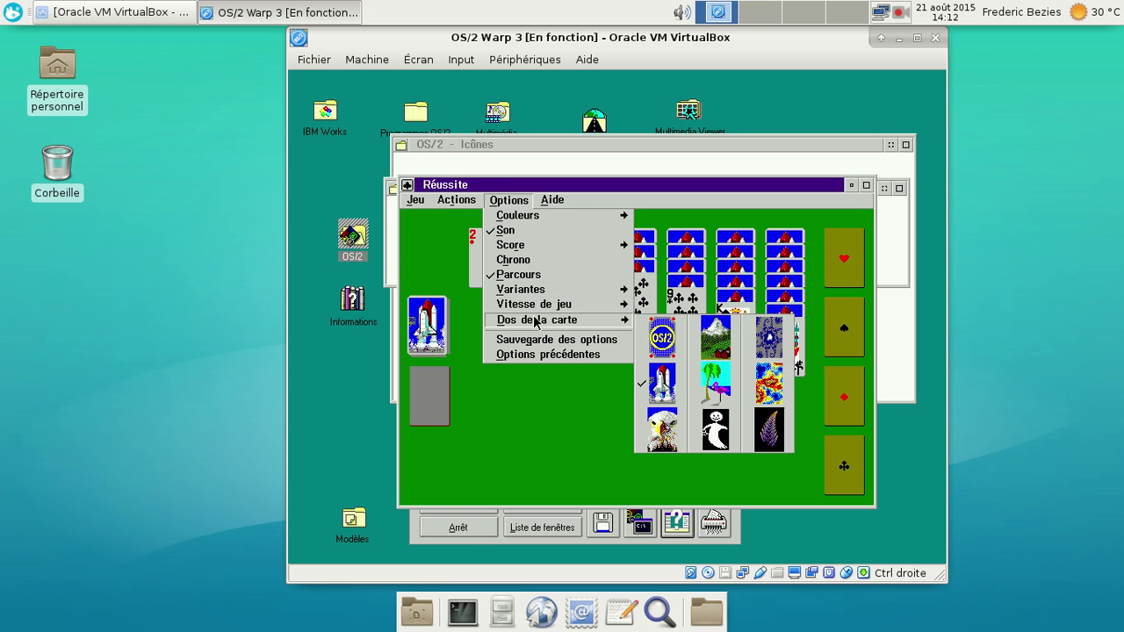
{"action": "left_click", "coordinate": [531, 219]}
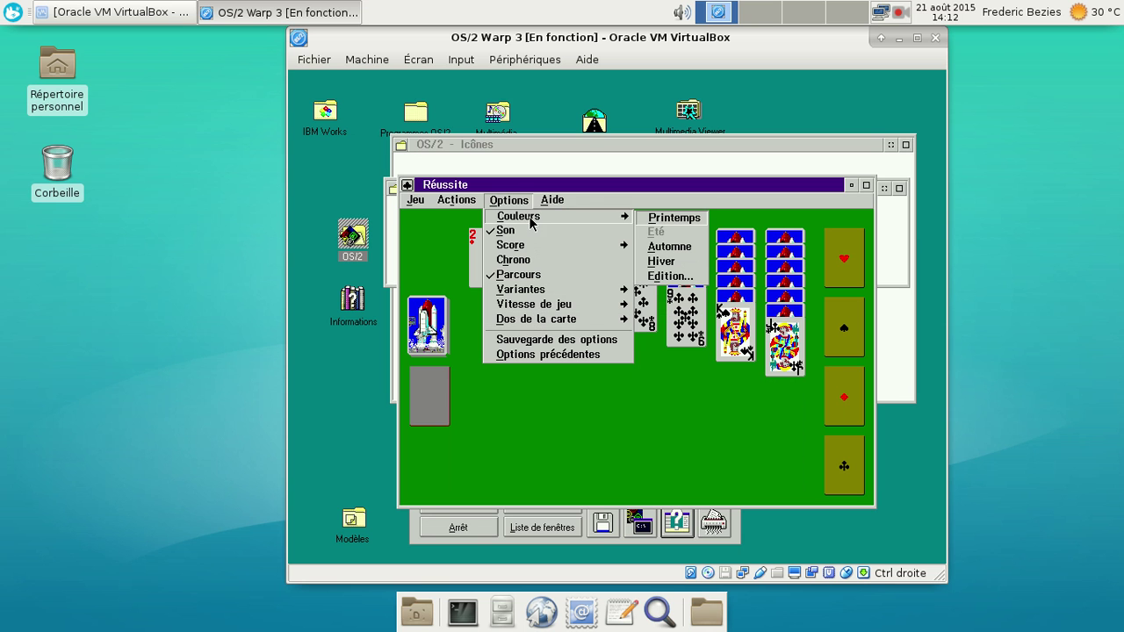
{"action": "left_click", "coordinate": [664, 276]}
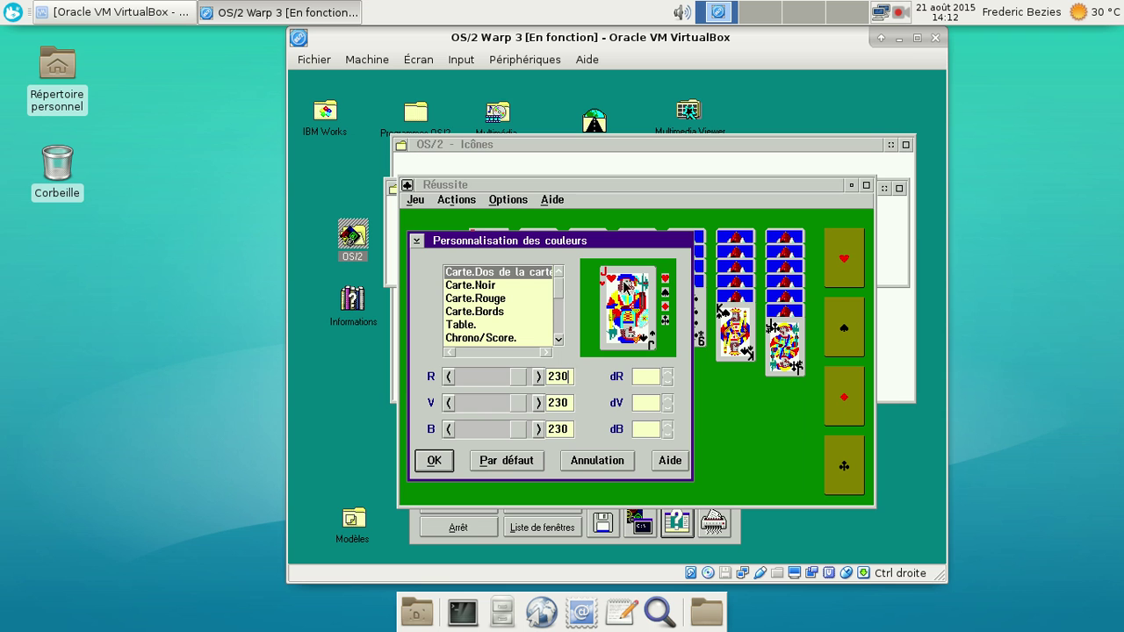
{"action": "left_click", "coordinate": [518, 286]}
{"action": "left_click", "coordinate": [515, 298]}
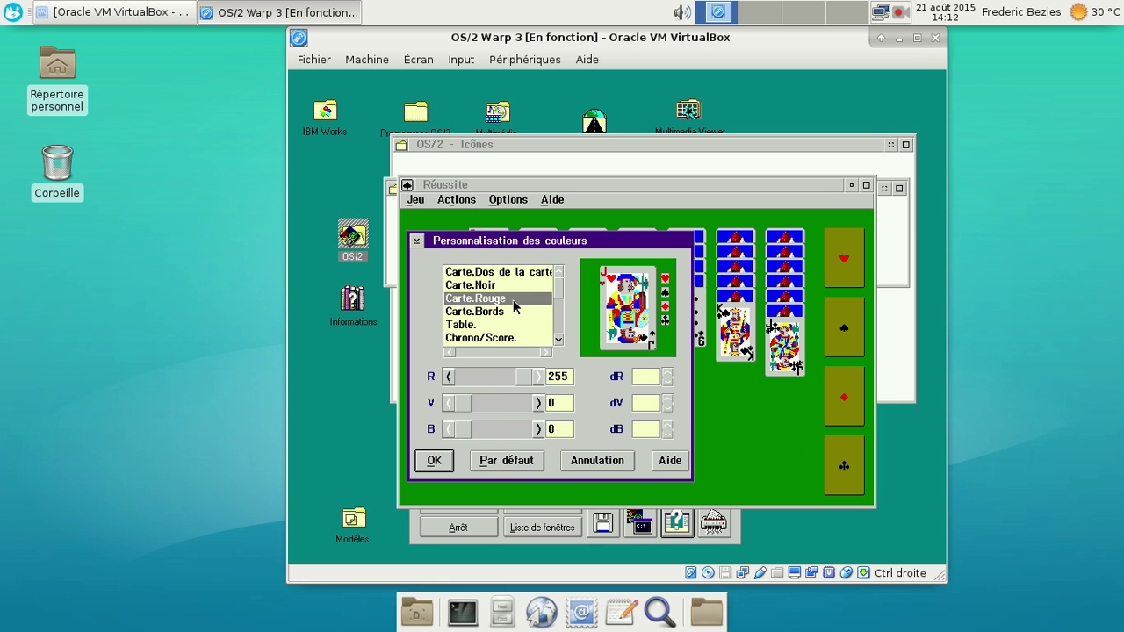
{"action": "left_click", "coordinate": [515, 311]}
{"action": "left_click", "coordinate": [590, 463]}
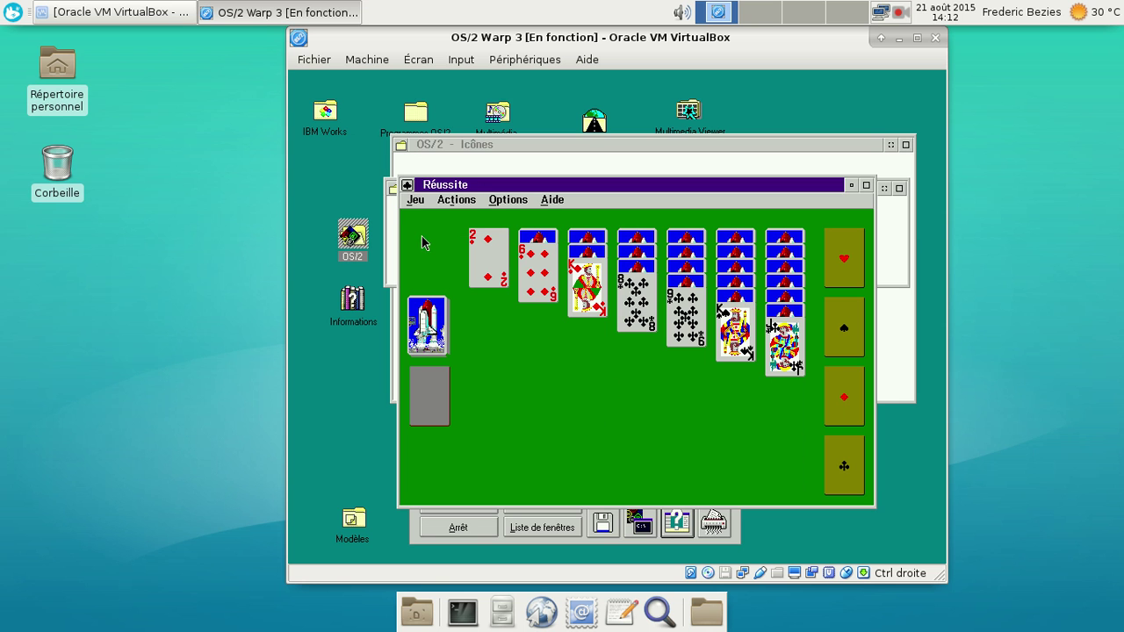
Quit Réussite and save the modified options.
{"action": "double_click", "coordinate": [409, 186]}
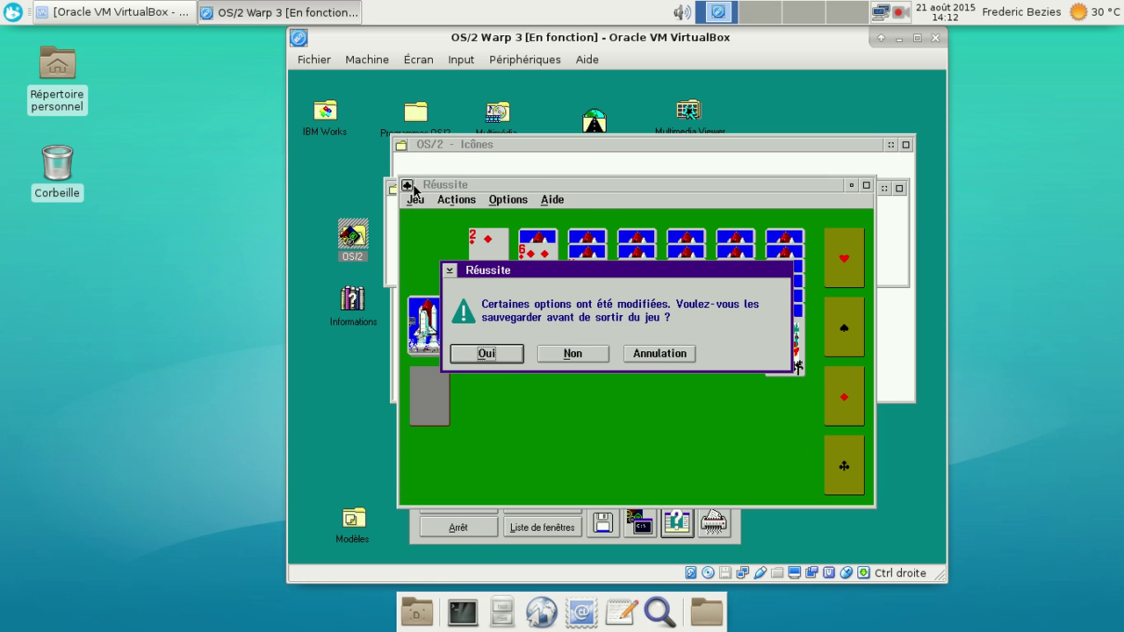
{"action": "left_click", "coordinate": [504, 356]}
Start Jeu d'échecs with two Utilisateur players and open by advancing a white and a red centre pawn two squares each, capturing the red one.
{"action": "double_click", "coordinate": [508, 260]}
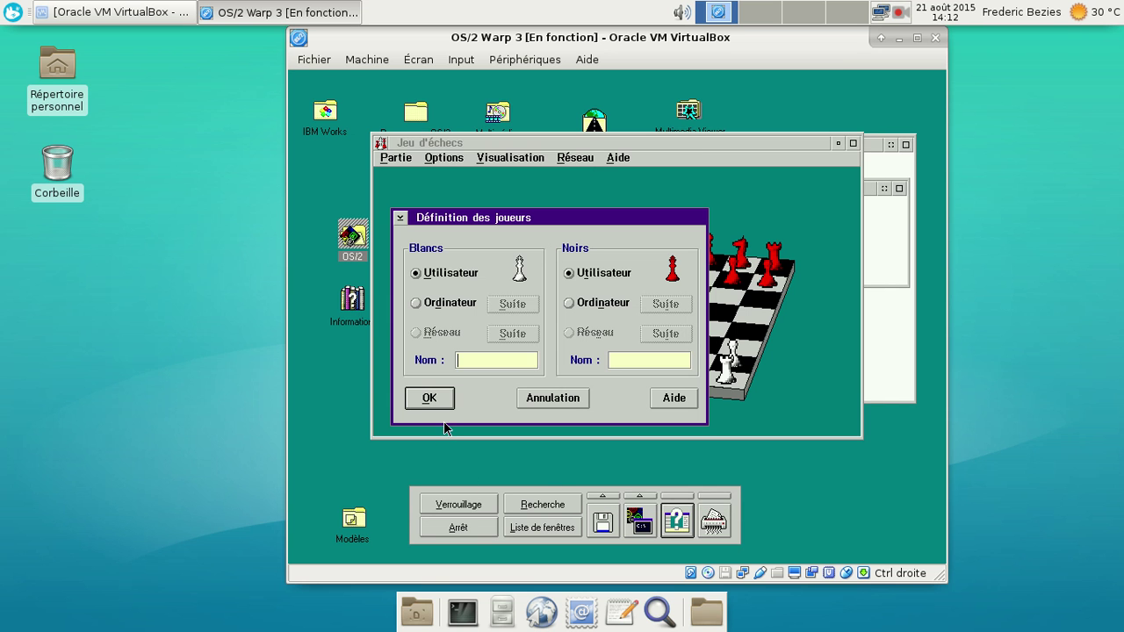
{"action": "left_click", "coordinate": [430, 399]}
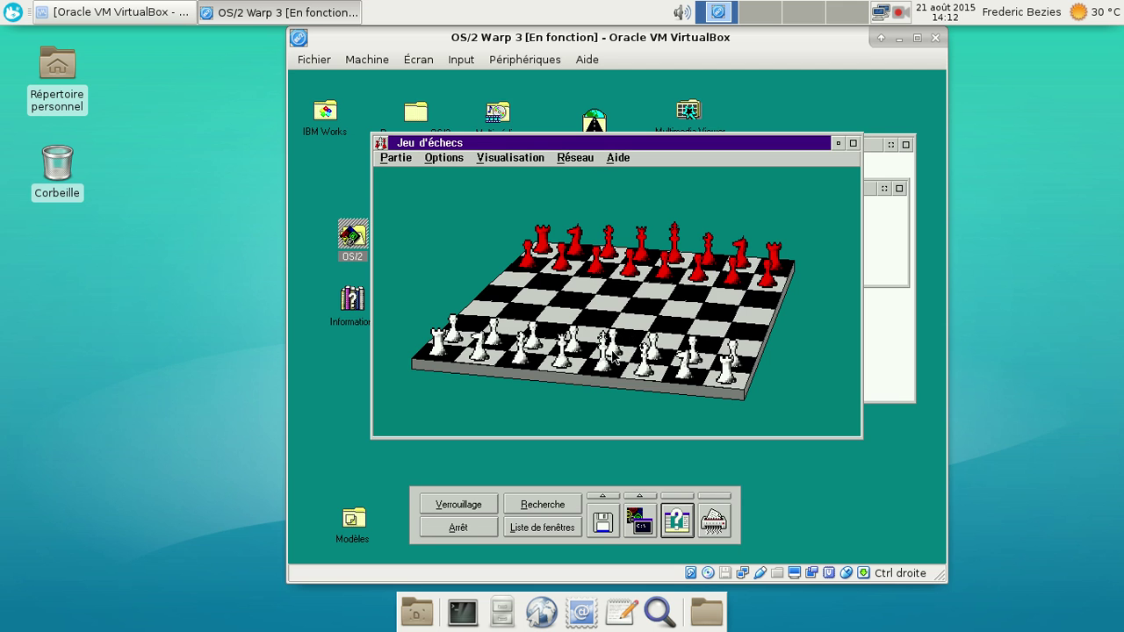
{"action": "left_click_drag", "start_coordinate": [609, 339], "coordinate": [632, 315]}
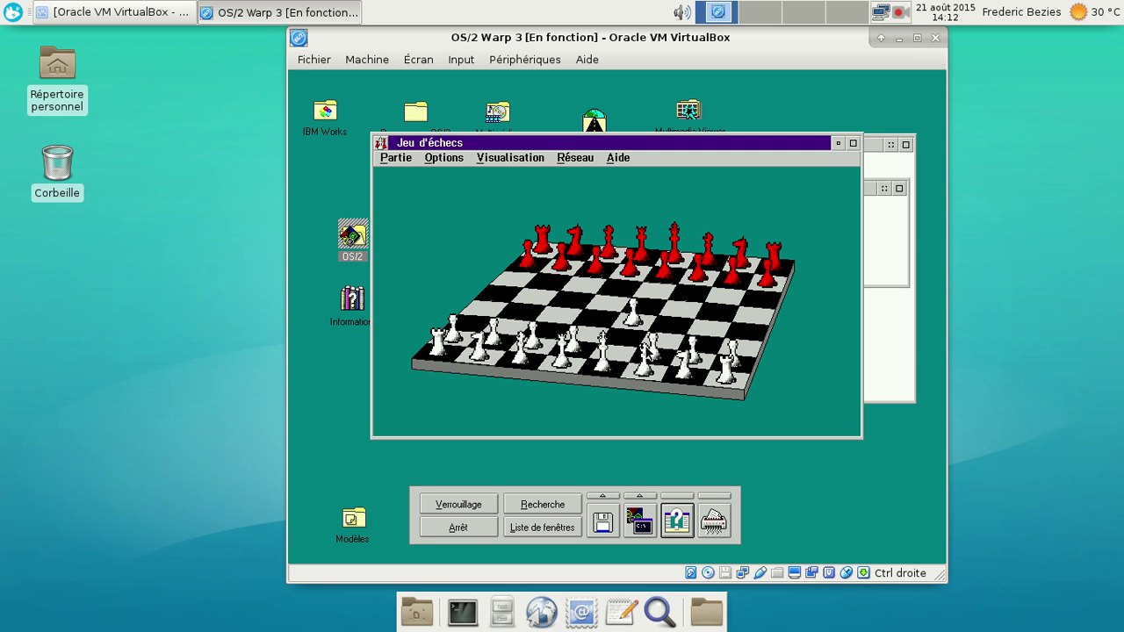
{"action": "left_click_drag", "start_coordinate": [638, 265], "coordinate": [619, 300]}
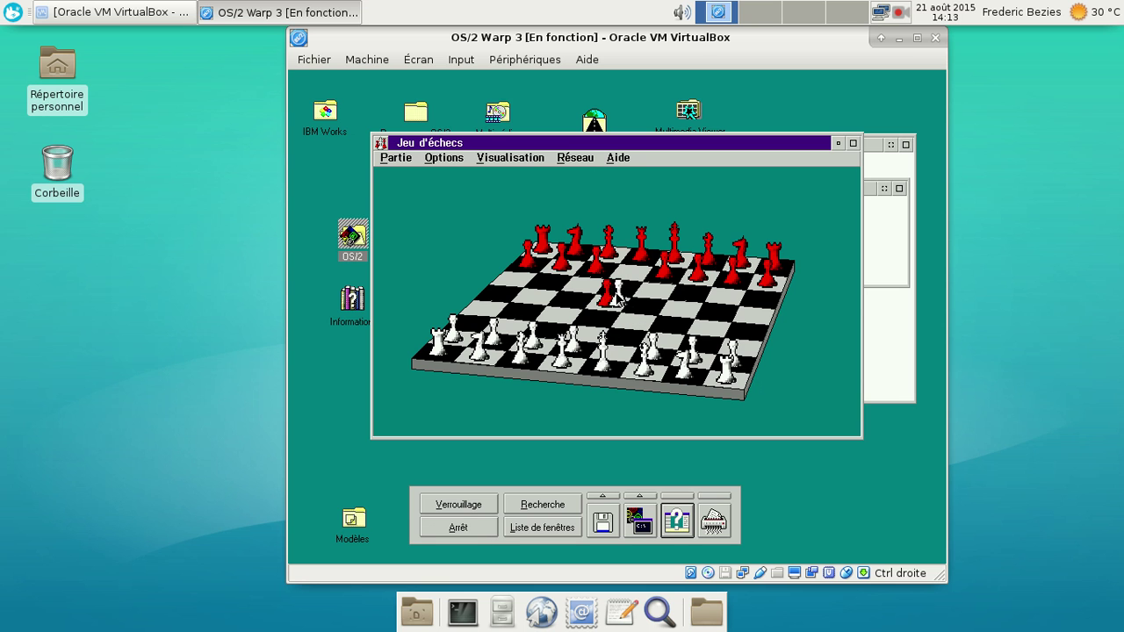
{"action": "left_click", "coordinate": [612, 159]}
{"action": "left_click", "coordinate": [577, 159]}
{"action": "left_click", "coordinate": [496, 164]}
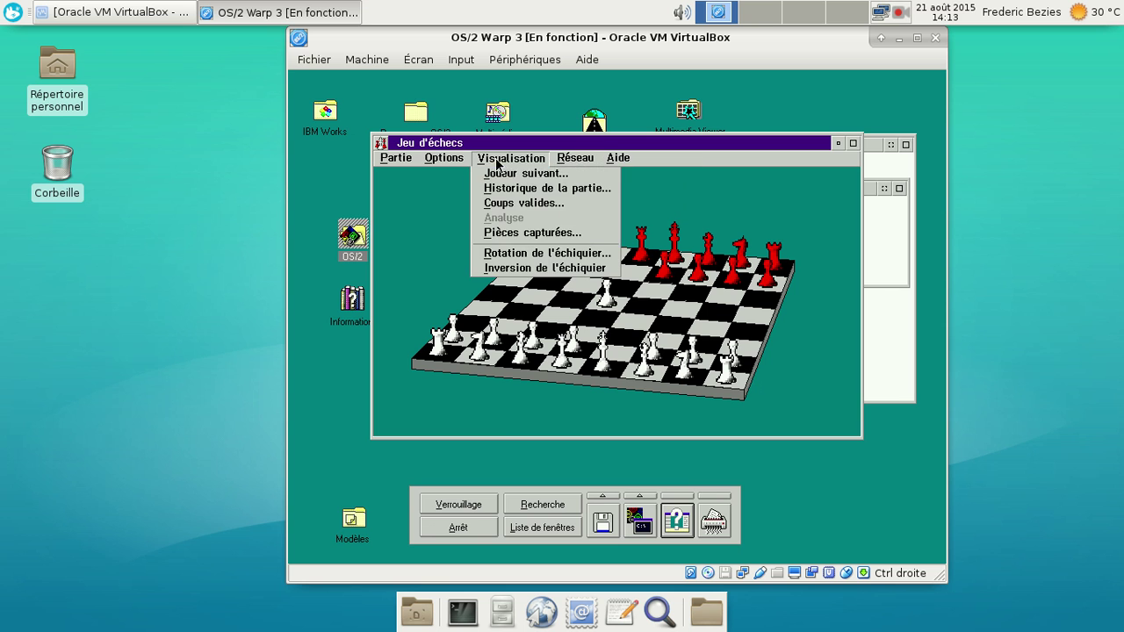
{"action": "left_click", "coordinate": [380, 162]}
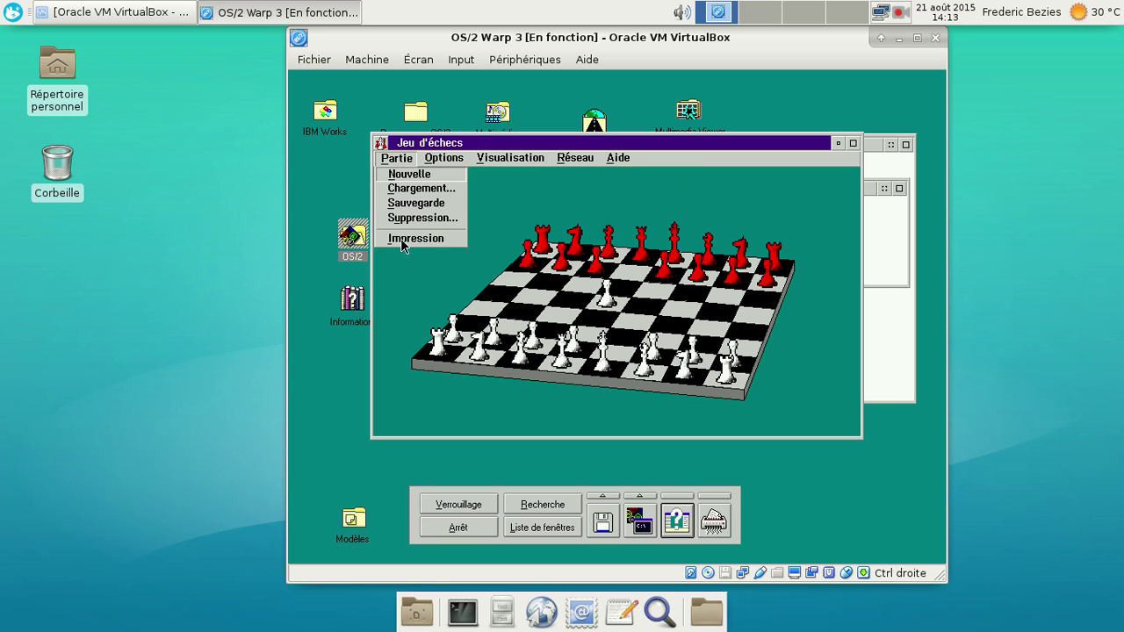
{"action": "left_click", "coordinate": [786, 216]}
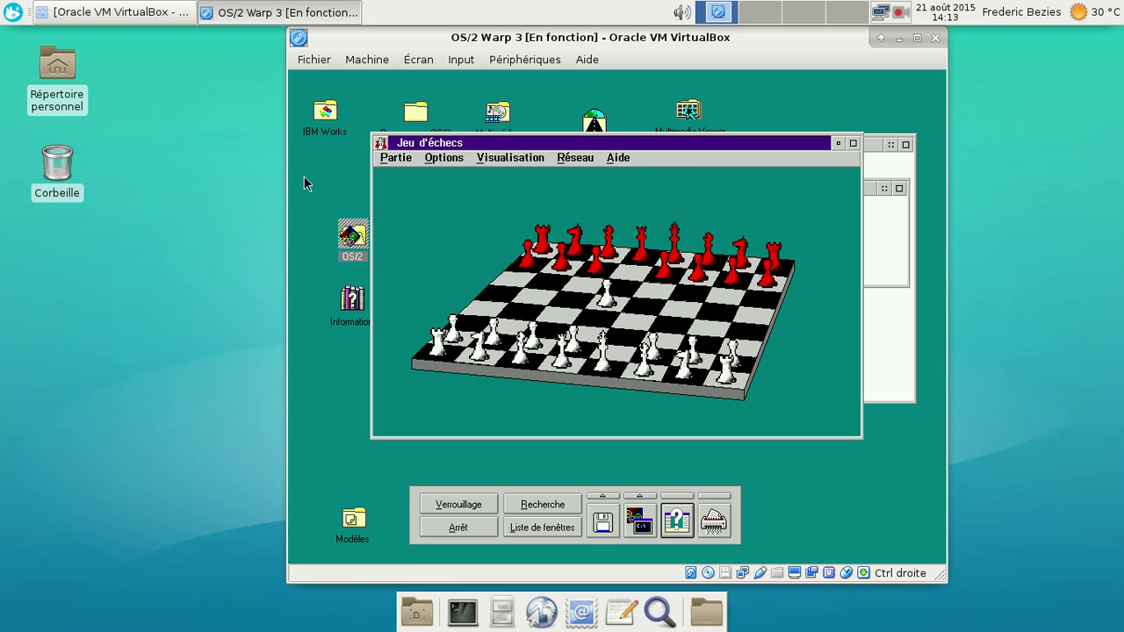
Close the chess game and the Jeux folder.
{"action": "double_click", "coordinate": [380, 143]}
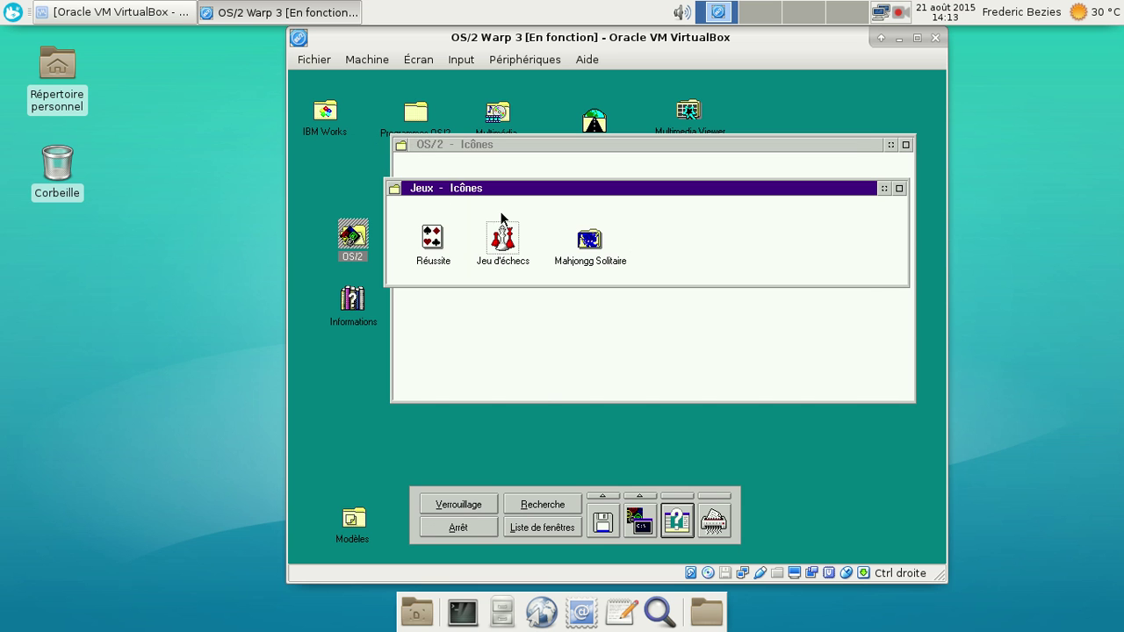
{"action": "left_click", "coordinate": [395, 189]}
{"action": "left_click", "coordinate": [398, 189]}
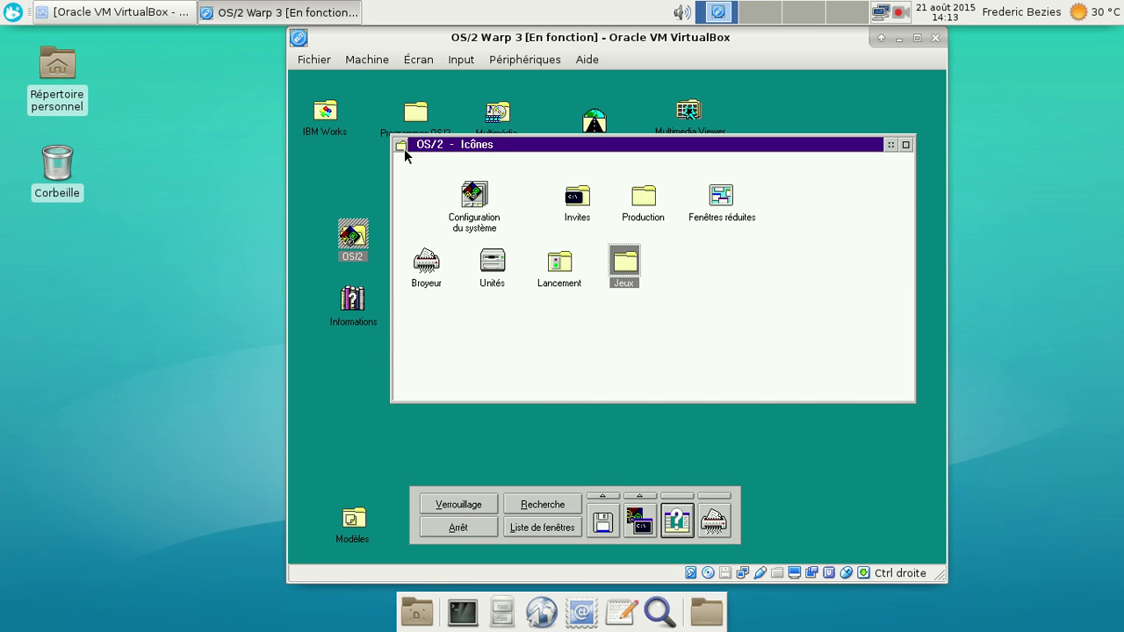
View the available drives in the Unités folder and close it.
{"action": "double_click", "coordinate": [492, 266]}
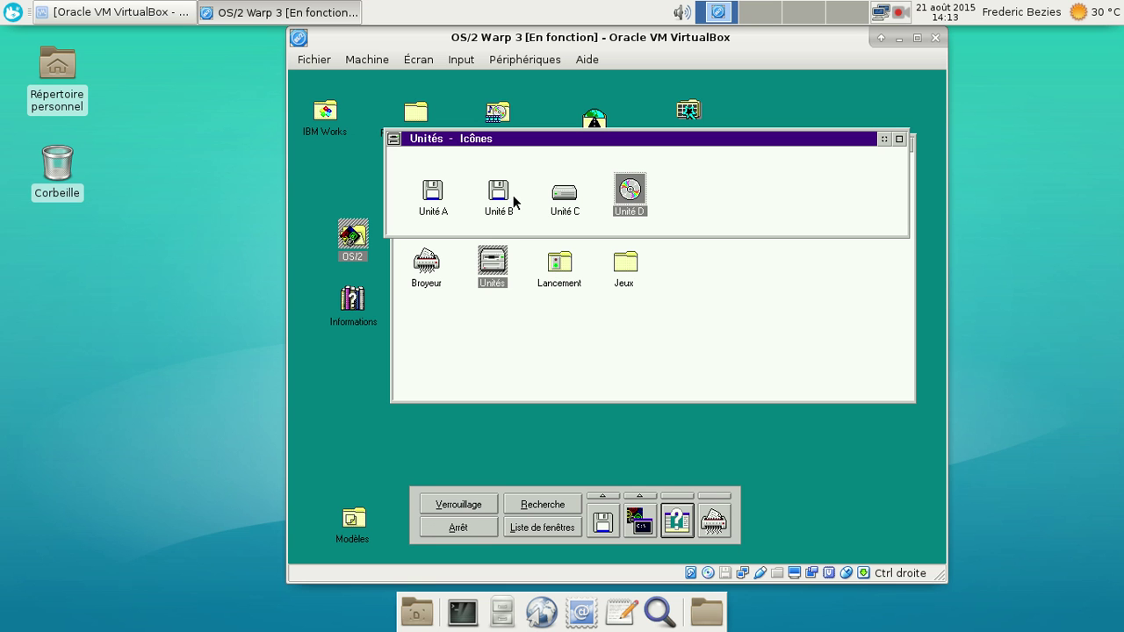
{"action": "double_click", "coordinate": [399, 146]}
Open the Horloge clock from Configuration du système and bring up its settings.
{"action": "double_click", "coordinate": [467, 214]}
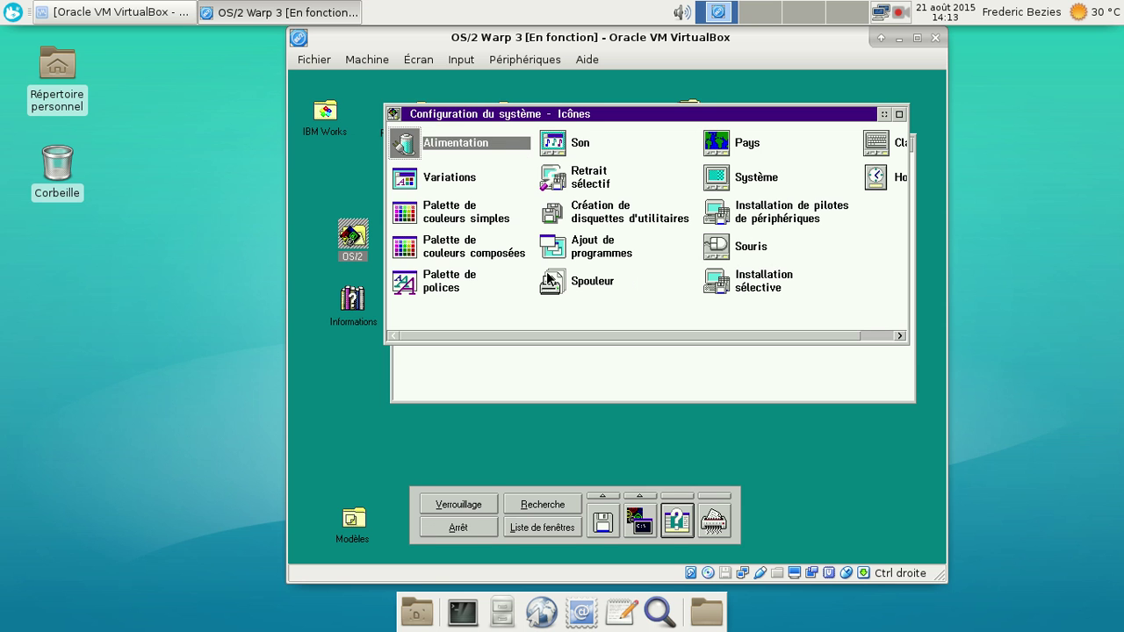
{"action": "double_click", "coordinate": [883, 184]}
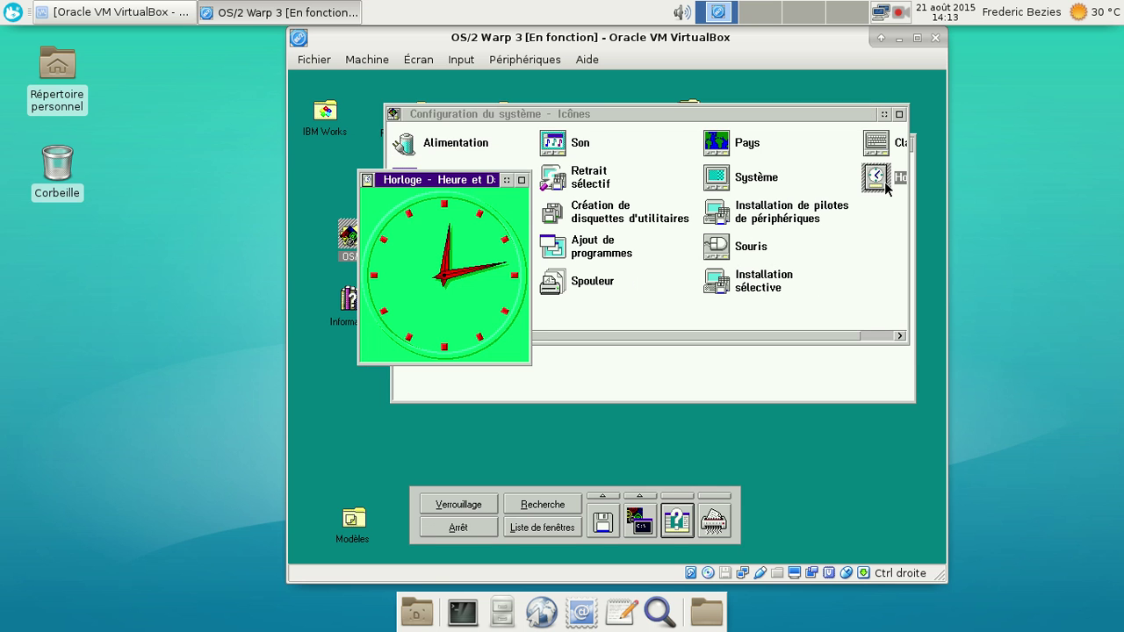
{"action": "right_click", "coordinate": [422, 194]}
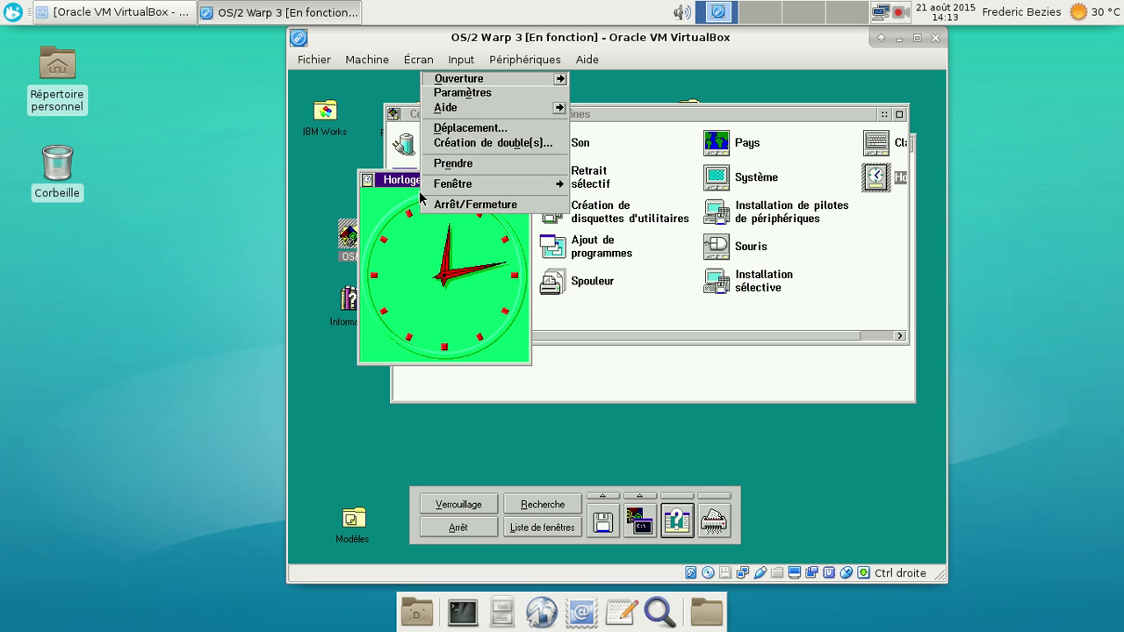
{"action": "left_click", "coordinate": [482, 95]}
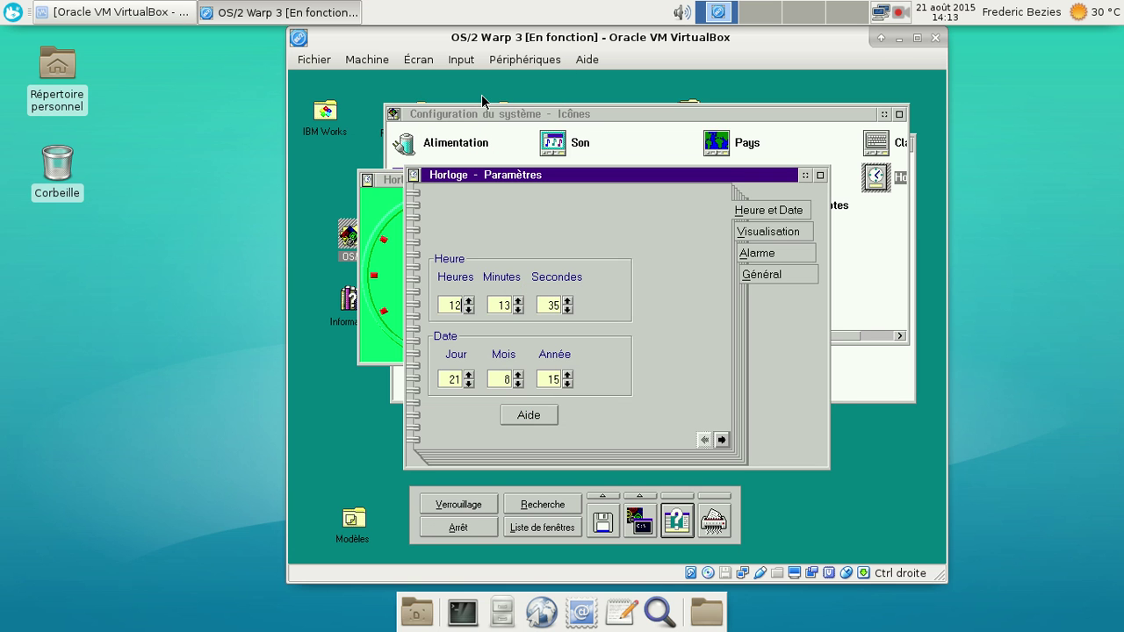
Set the clock to show Heure et date, try the Numérique mode, and return to Analogique with the Trotteuse second hand enabled.
{"action": "left_click", "coordinate": [776, 231]}
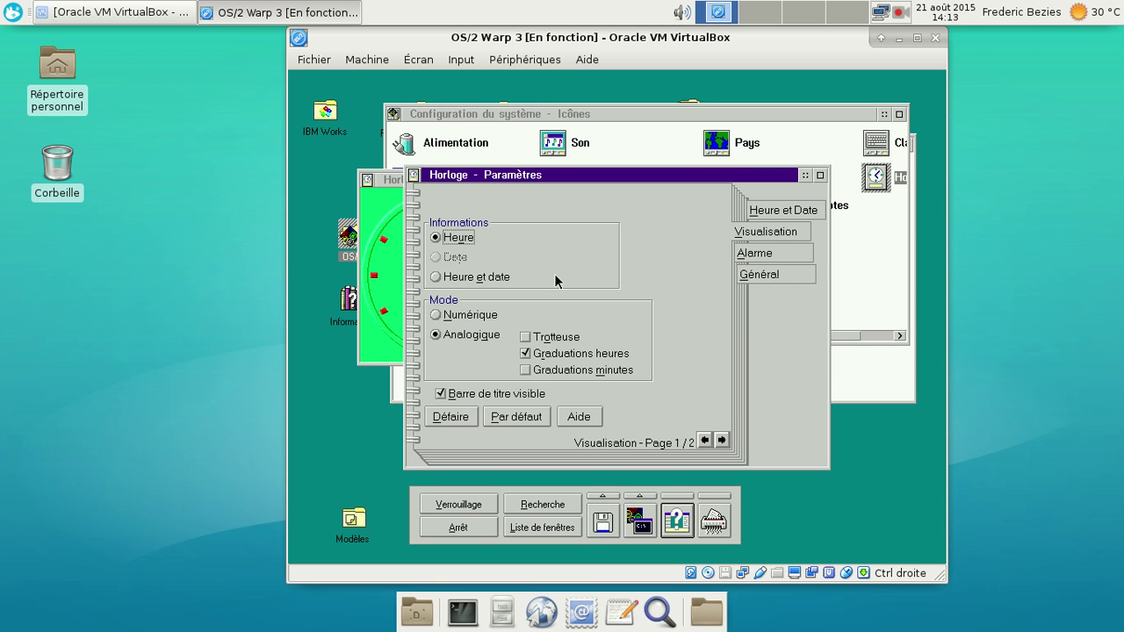
{"action": "left_click", "coordinate": [460, 278]}
{"action": "left_click", "coordinate": [458, 315]}
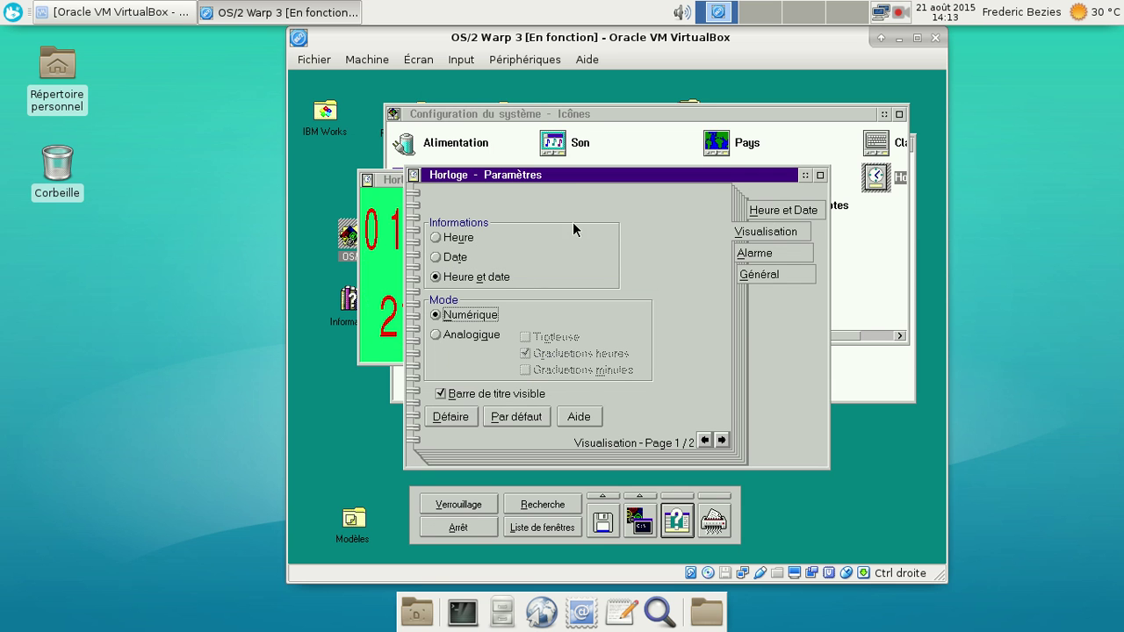
{"action": "left_click_drag", "start_coordinate": [568, 180], "coordinate": [681, 233]}
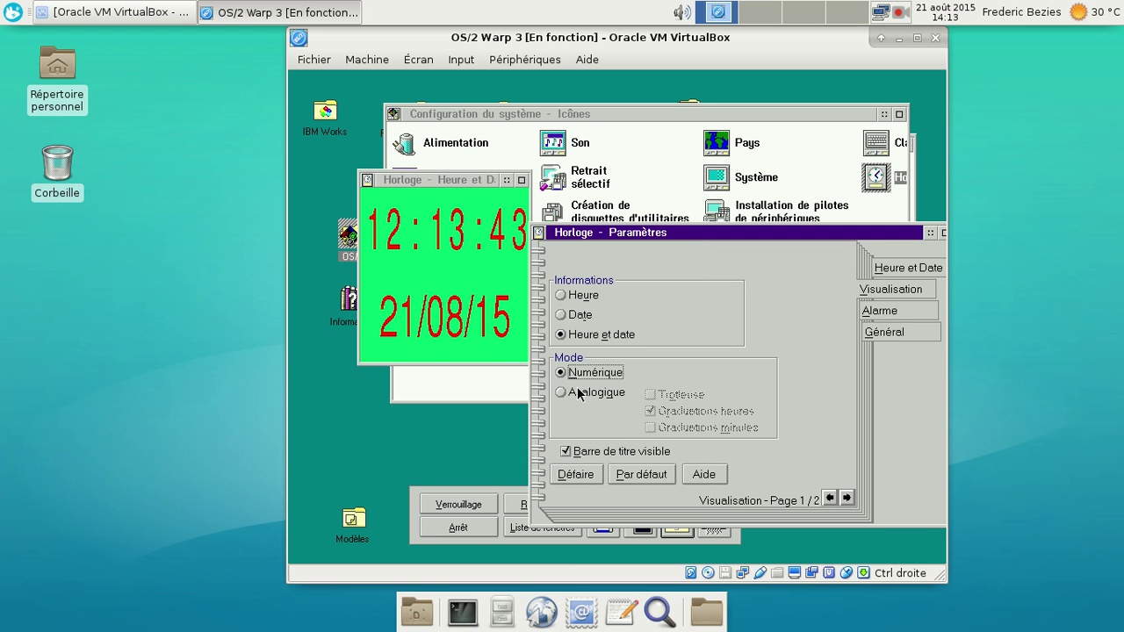
{"action": "left_click", "coordinate": [579, 394]}
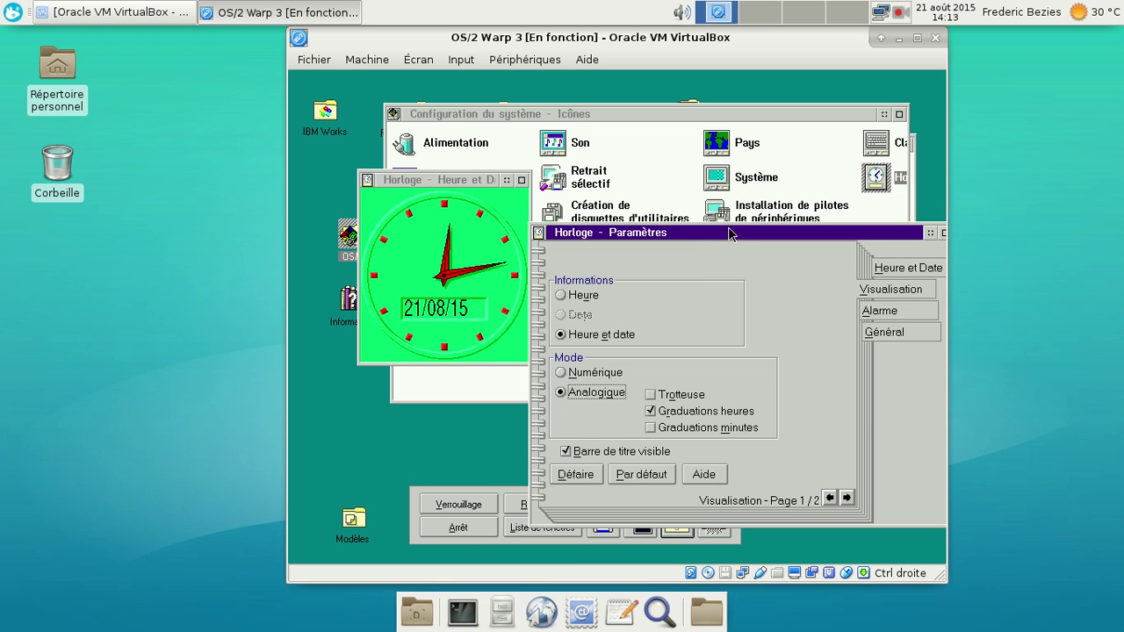
{"action": "left_click_drag", "start_coordinate": [727, 228], "coordinate": [650, 159]}
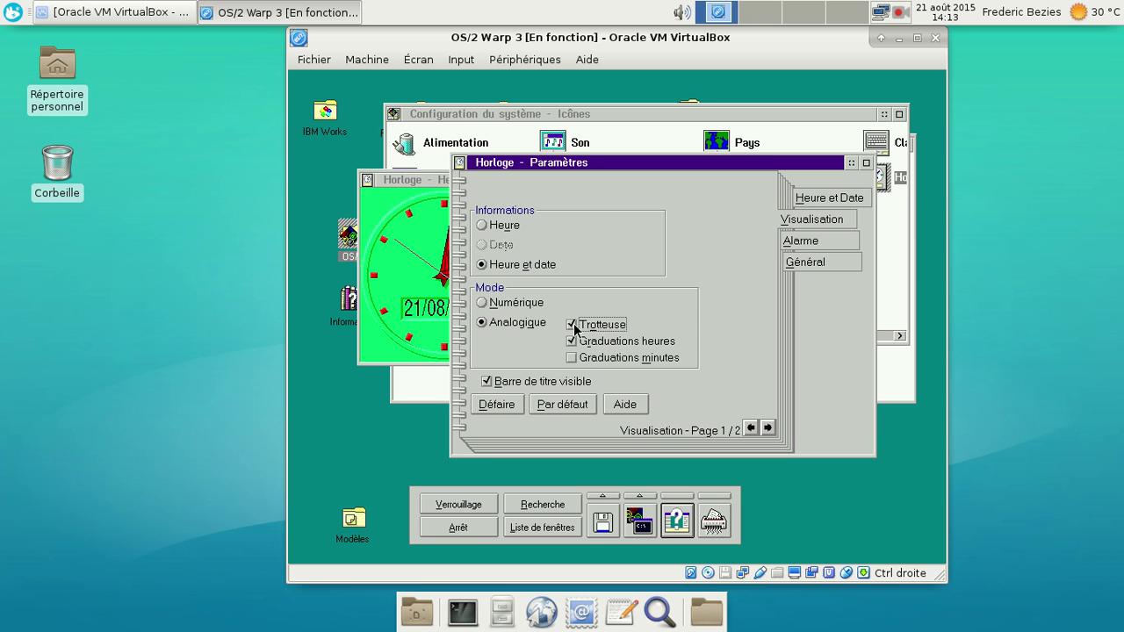
Check the clock's Alarme and Général settings, and close the settings and the clock.
{"action": "left_click", "coordinate": [812, 243]}
{"action": "left_click", "coordinate": [813, 261]}
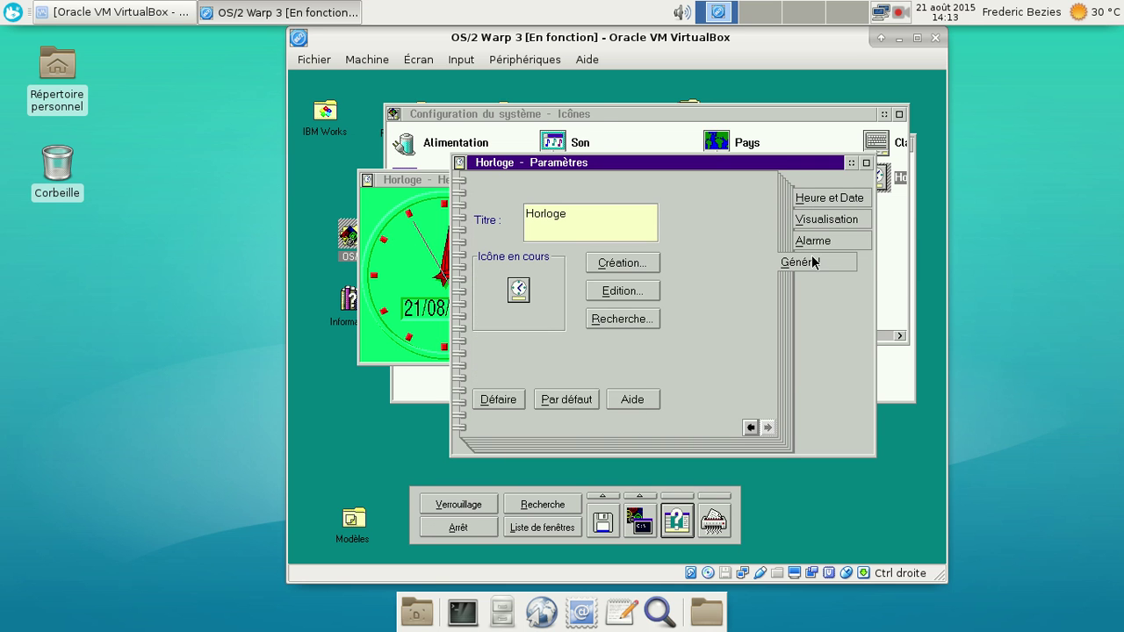
{"action": "left_click", "coordinate": [457, 163]}
{"action": "double_click", "coordinate": [458, 165]}
{"action": "double_click", "coordinate": [367, 179]}
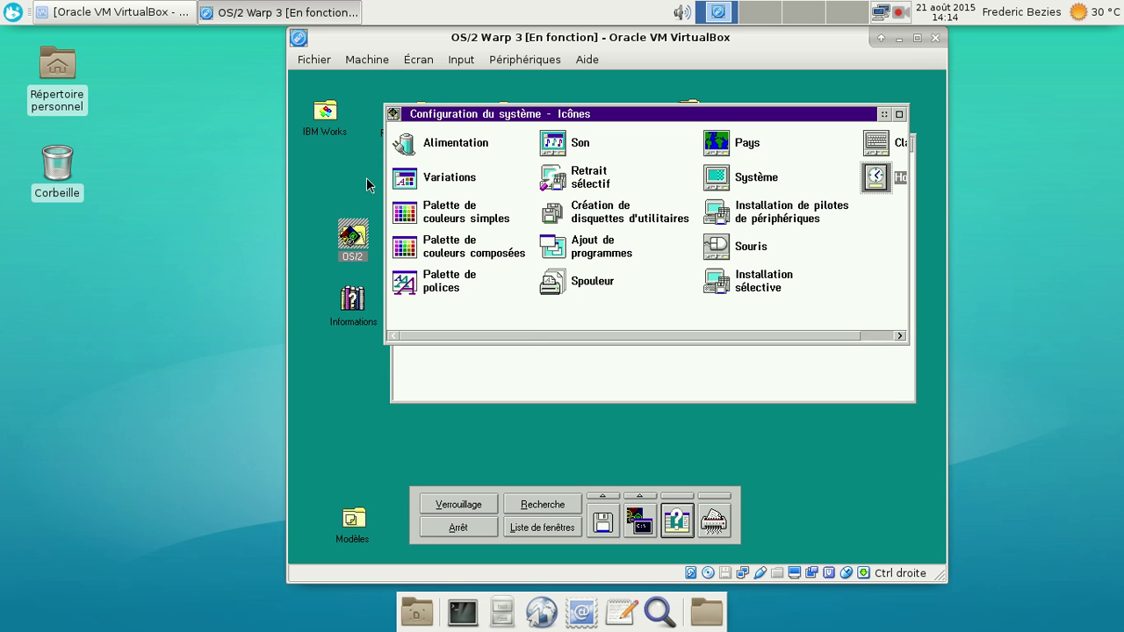
Open the Système settings and examine the screen, confirmation, title conflict, window and type-ahead options.
{"action": "left_click", "coordinate": [864, 335]}
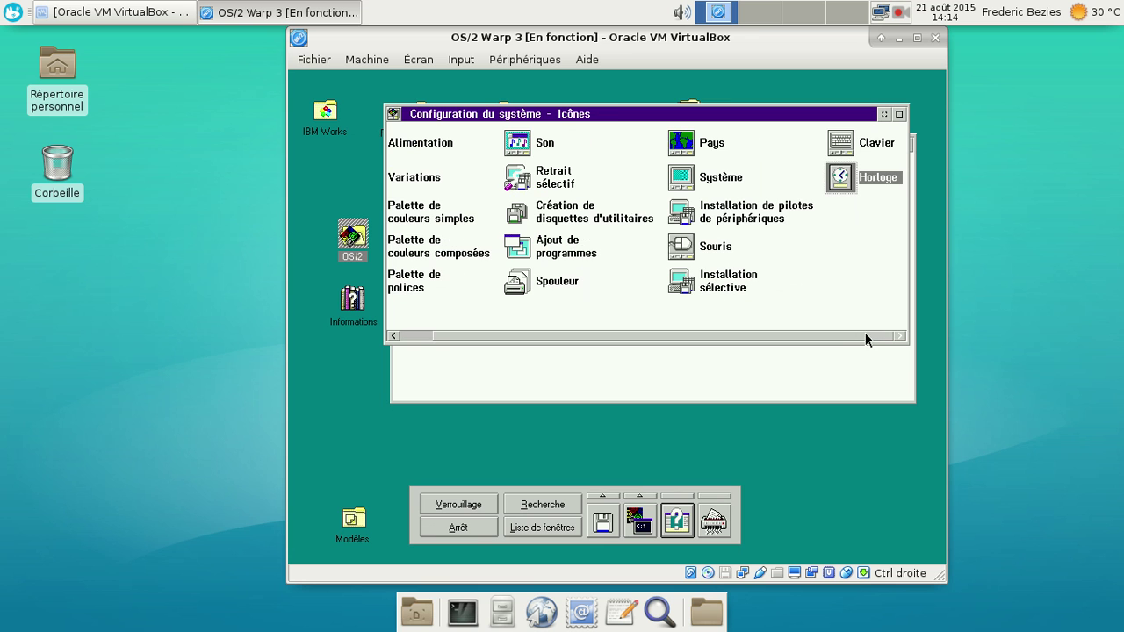
{"action": "double_click", "coordinate": [715, 175]}
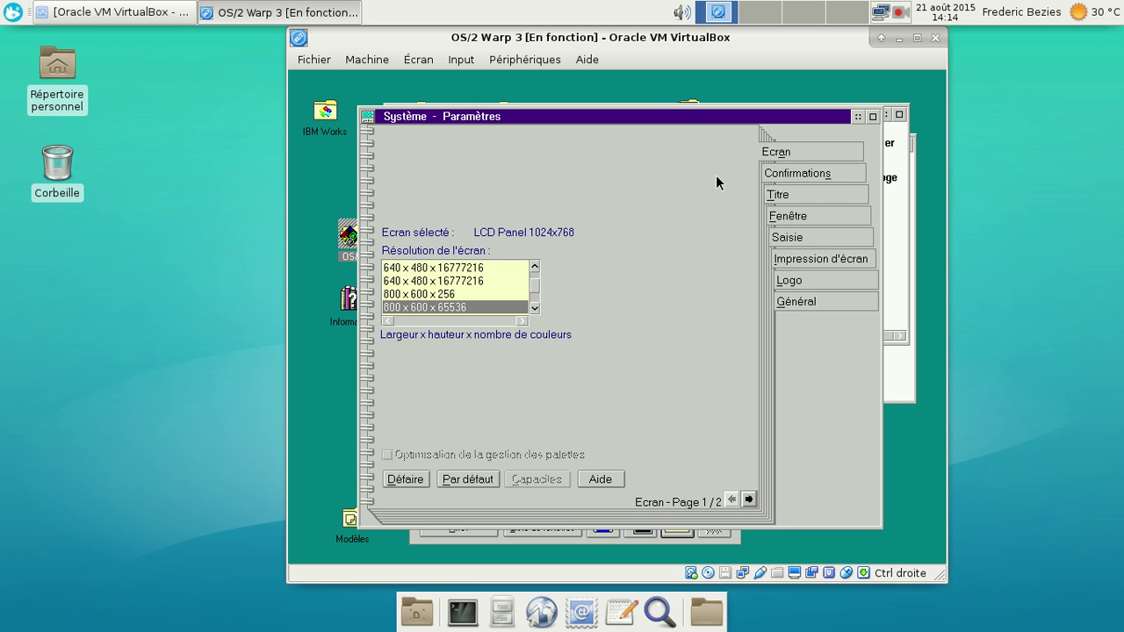
{"action": "left_click", "coordinate": [840, 173]}
{"action": "left_click", "coordinate": [827, 194]}
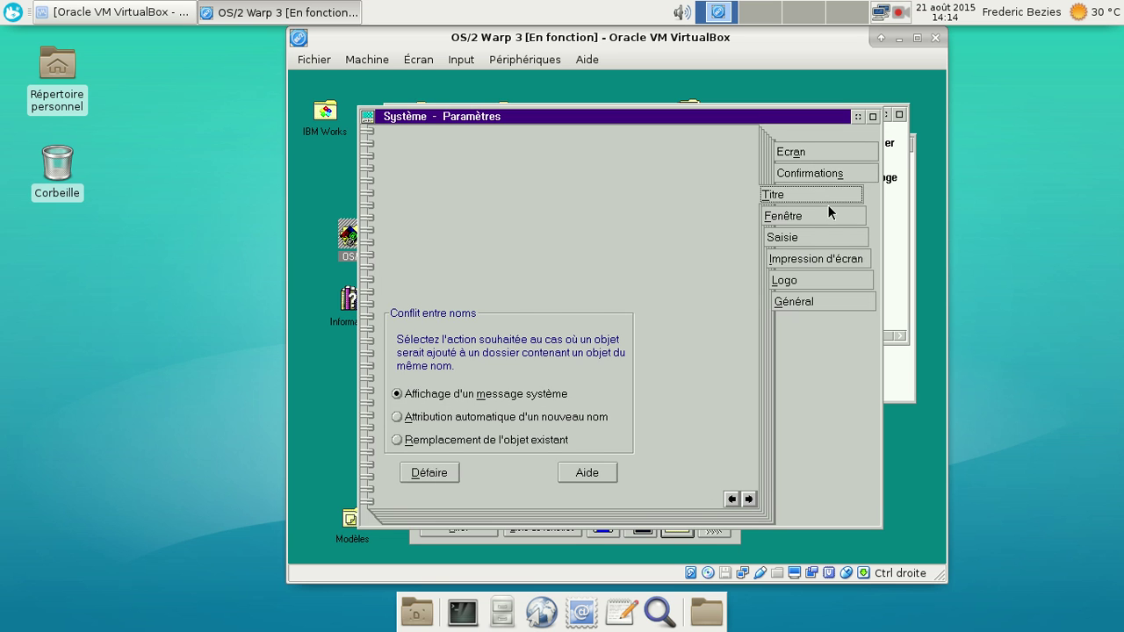
{"action": "left_click", "coordinate": [827, 215]}
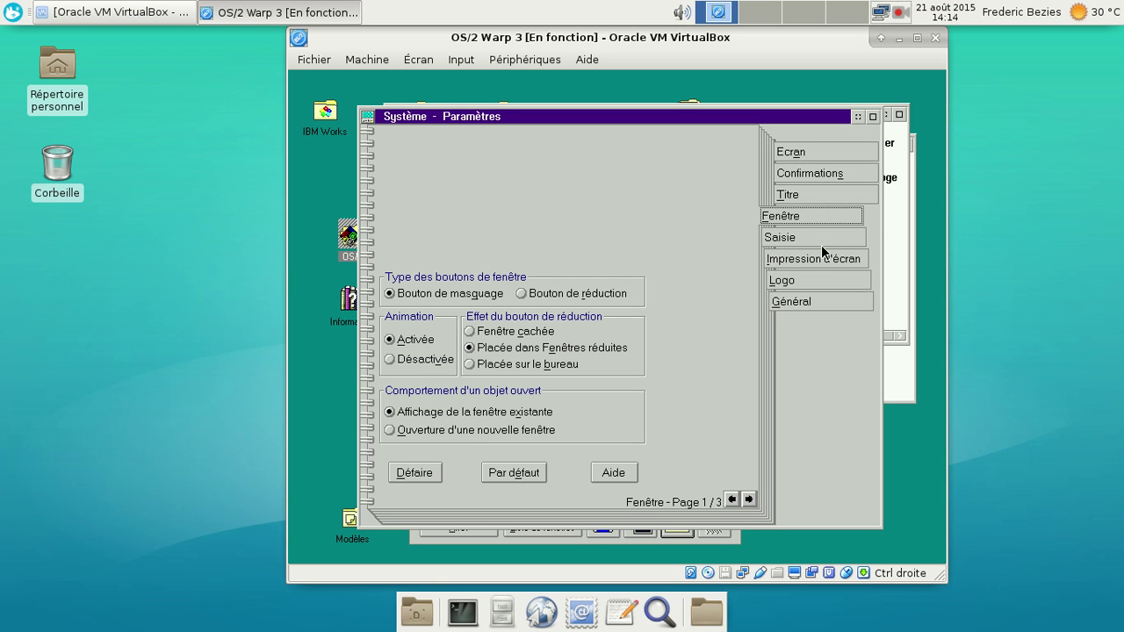
{"action": "left_click", "coordinate": [819, 230]}
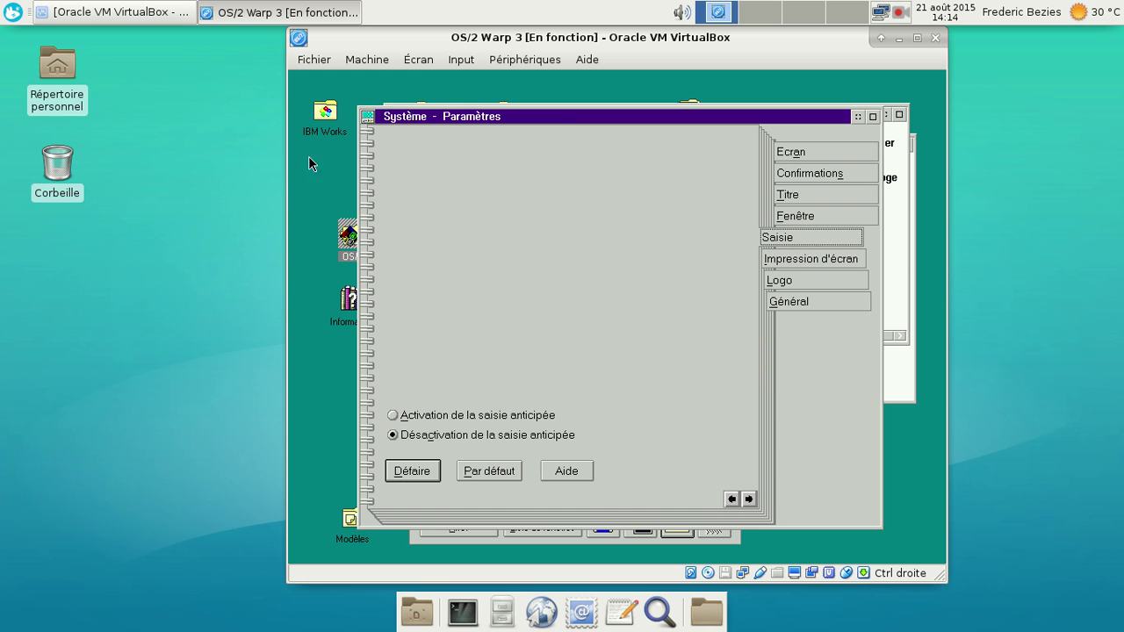
Close the Système settings, the Configuration du système folder and the OS/2 folder.
{"action": "double_click", "coordinate": [367, 120]}
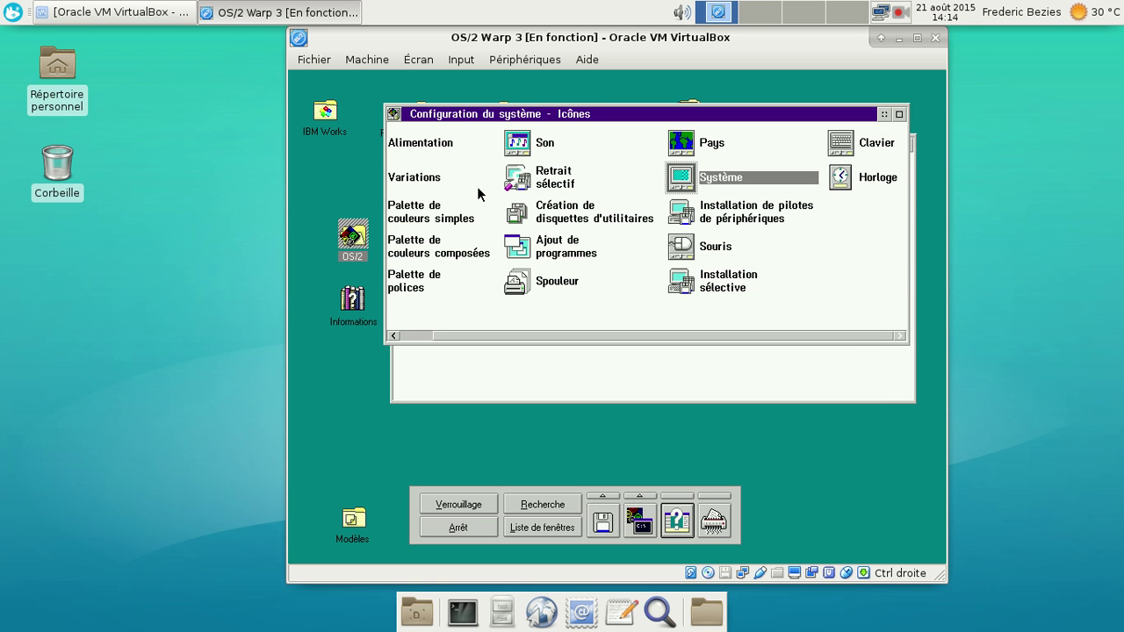
{"action": "double_click", "coordinate": [393, 117]}
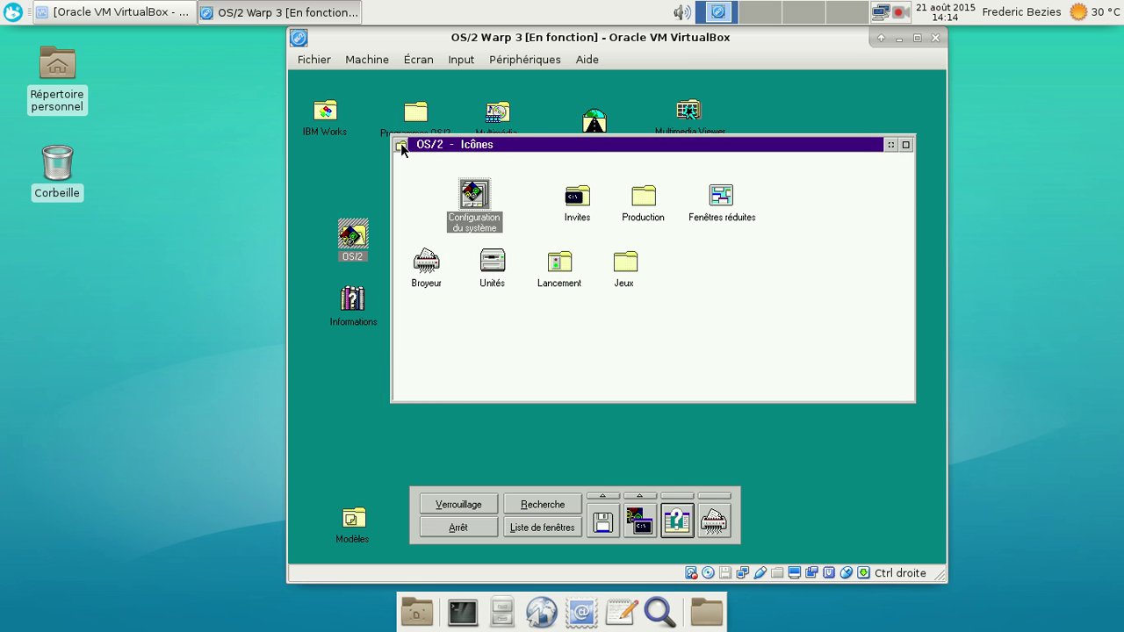
{"action": "double_click", "coordinate": [401, 143]}
Examine the IBM Internet Connection for OS/2 folder and its Internet Utilities subfolder from IBM Information Superhighway, enlarging both windows to show all icons.
{"action": "double_click", "coordinate": [613, 157]}
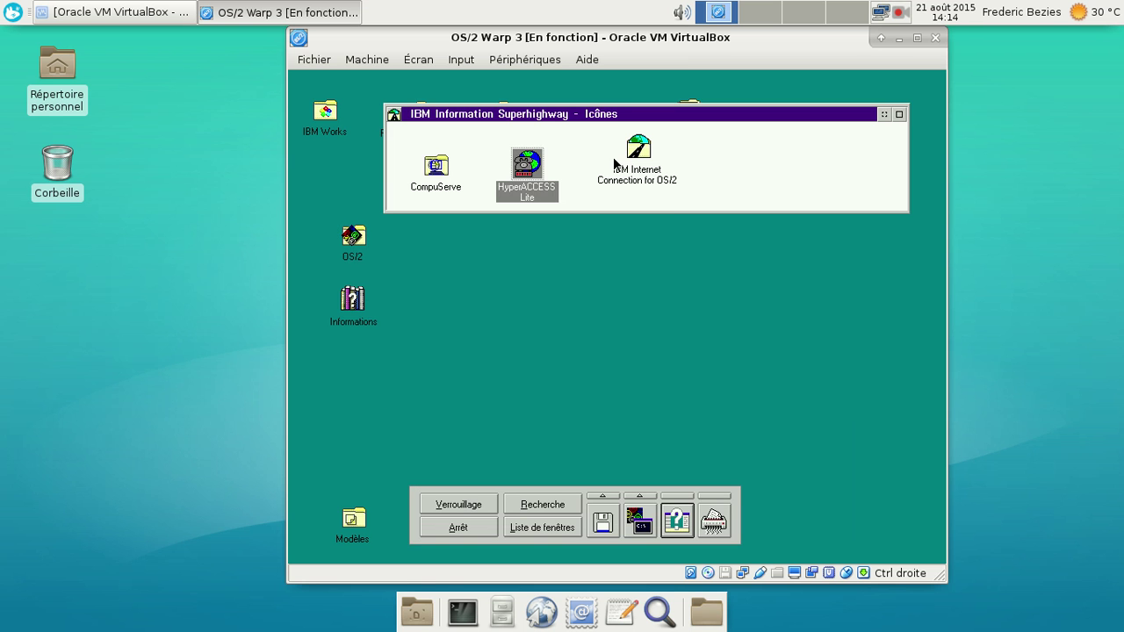
{"action": "double_click", "coordinate": [663, 185]}
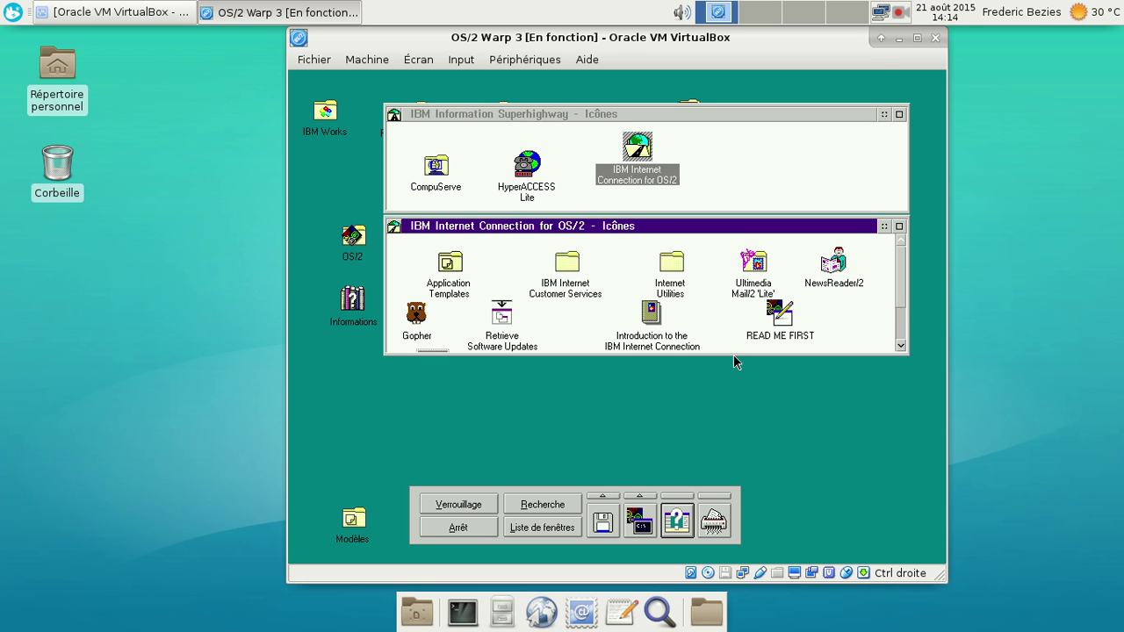
{"action": "left_click_drag", "start_coordinate": [729, 353], "coordinate": [718, 426]}
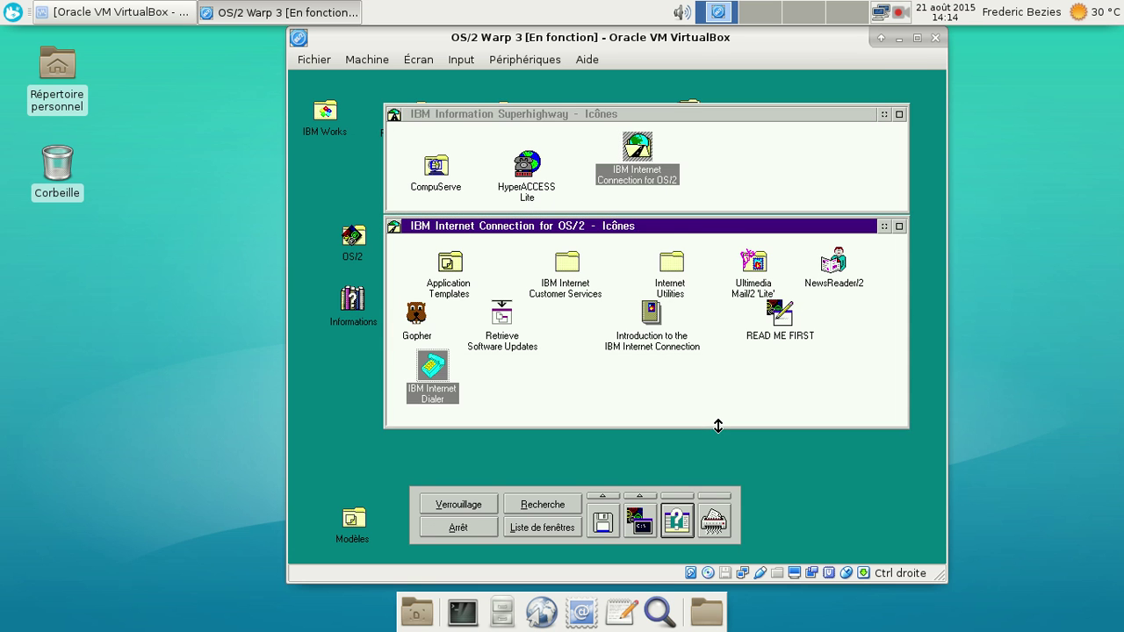
{"action": "double_click", "coordinate": [670, 277]}
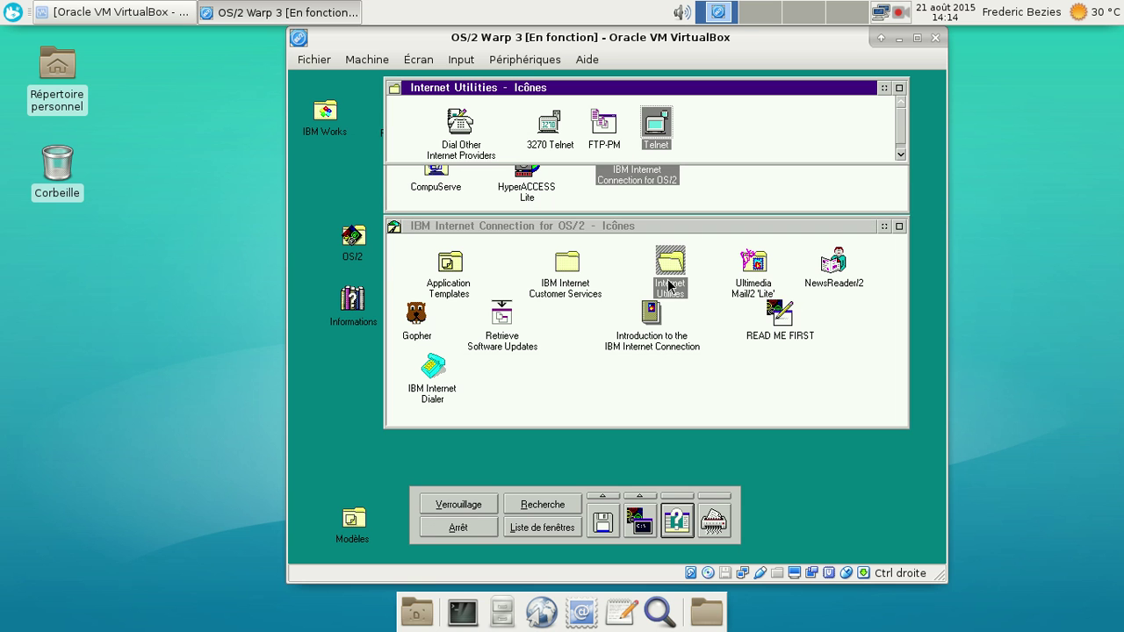
{"action": "left_click_drag", "start_coordinate": [623, 167], "coordinate": [625, 242]}
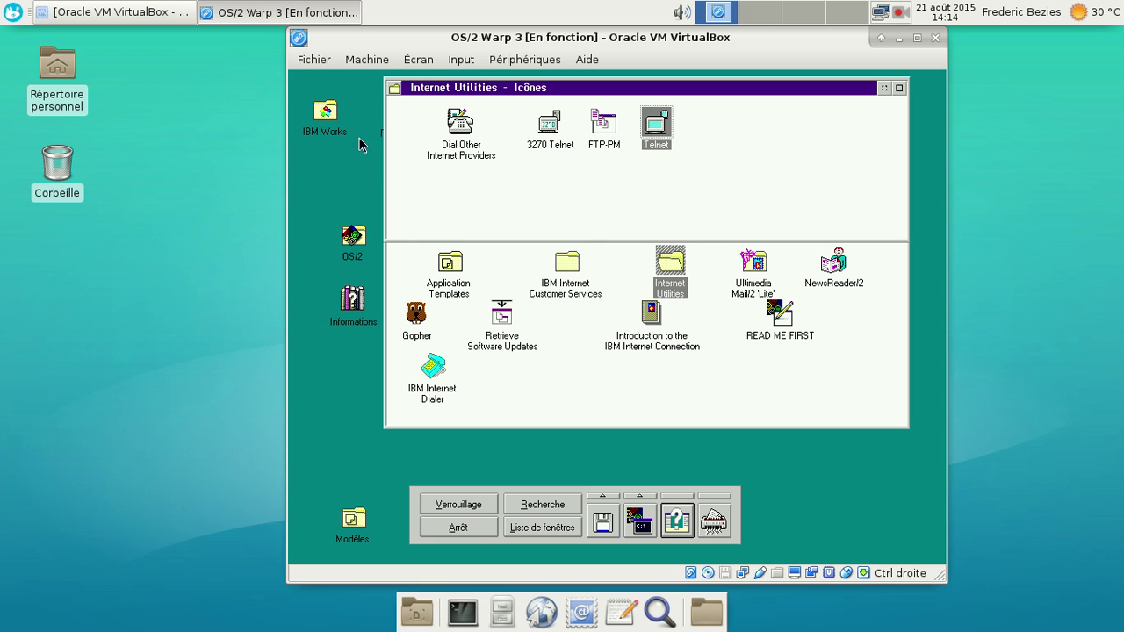
Close the Internet Utilities and IBM Internet Connection for OS/2 folders.
{"action": "left_click", "coordinate": [384, 91]}
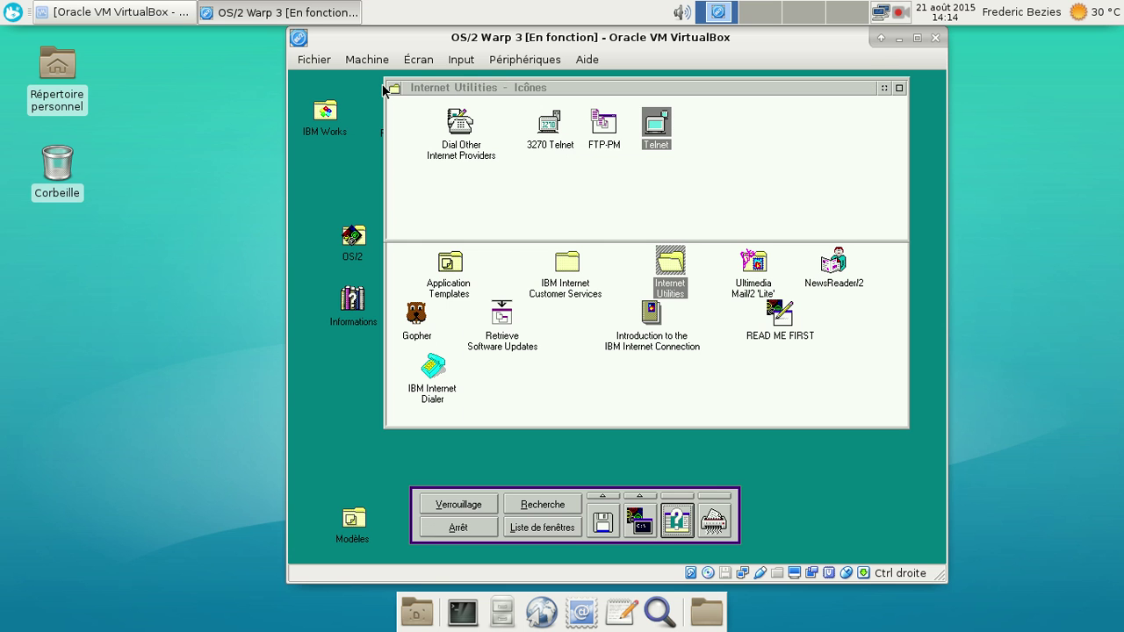
{"action": "double_click", "coordinate": [394, 88]}
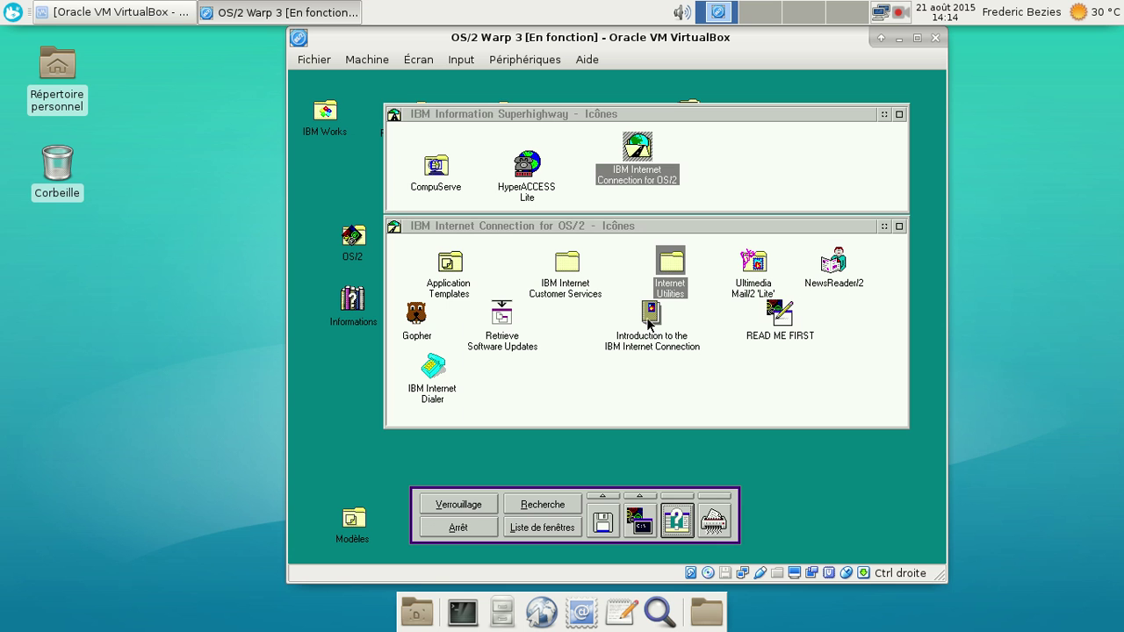
{"action": "double_click", "coordinate": [395, 229]}
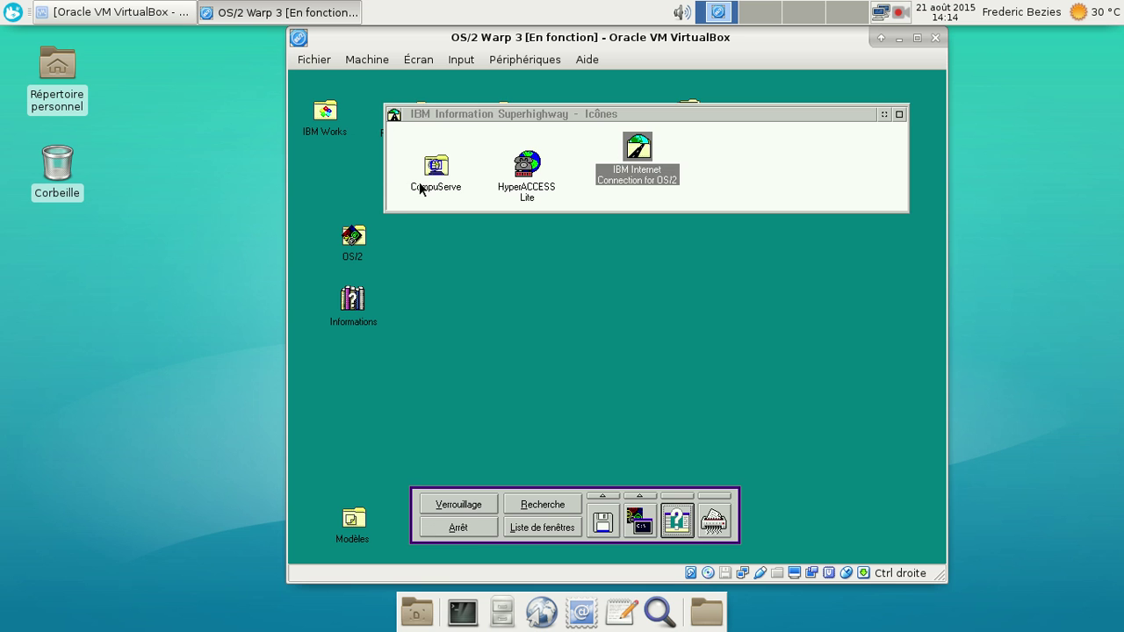
Look into the CompuServe folder, and close it along with the IBM Information Superhighway folder.
{"action": "double_click", "coordinate": [418, 184]}
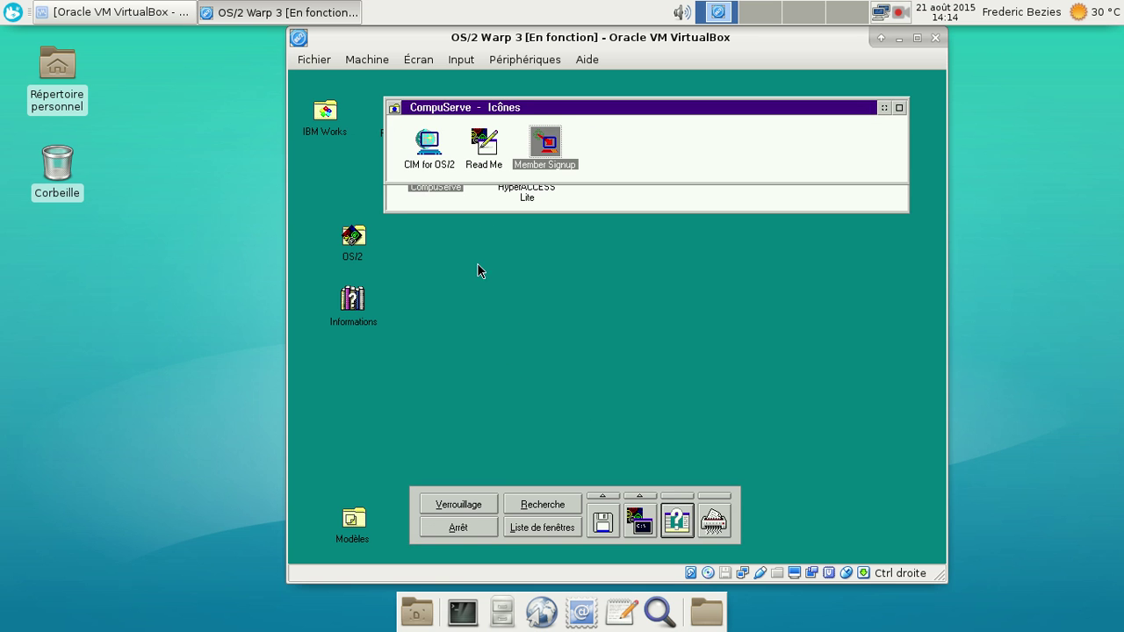
{"action": "double_click", "coordinate": [395, 110]}
{"action": "double_click", "coordinate": [395, 110]}
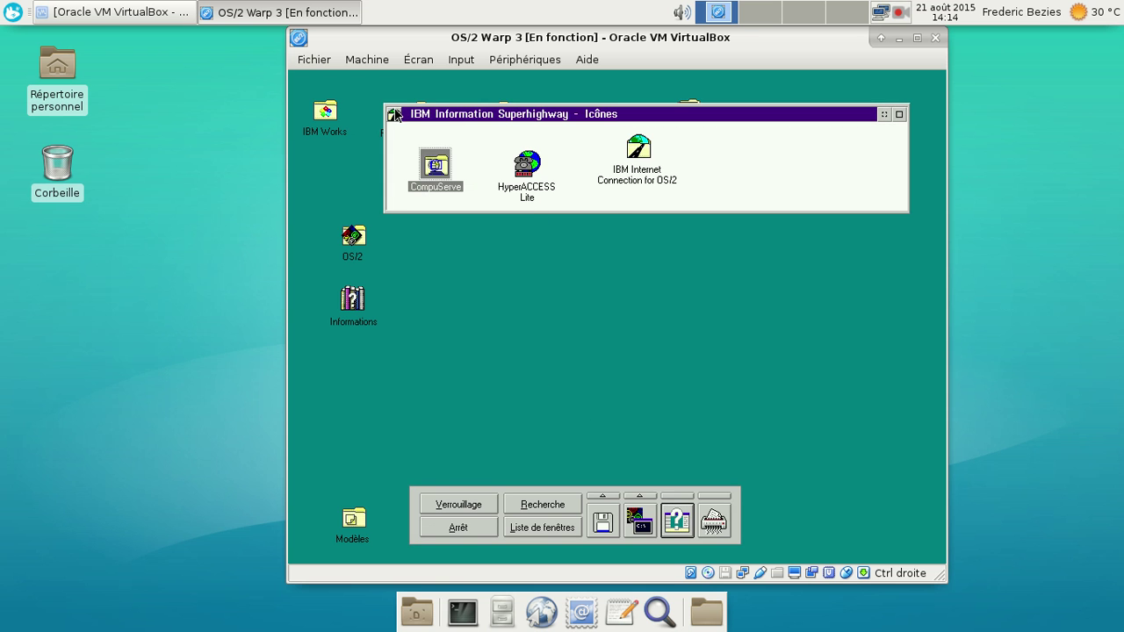
Open the Multimédia folder and set its icon format to Multicolonne in the folder settings.
{"action": "double_click", "coordinate": [487, 124]}
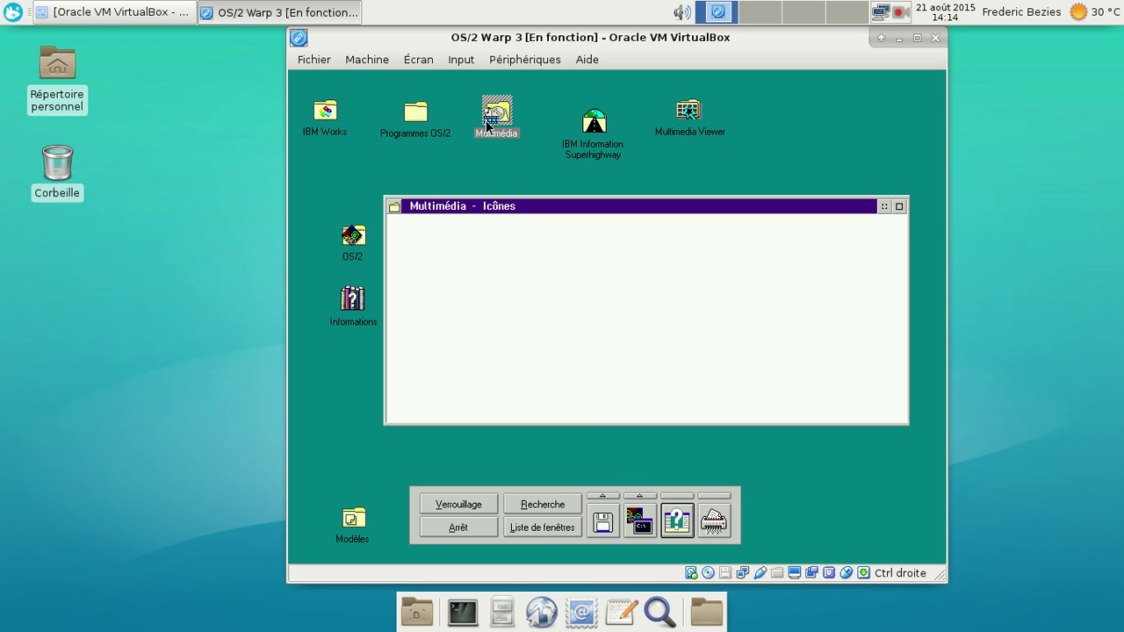
{"action": "right_click", "coordinate": [793, 391]}
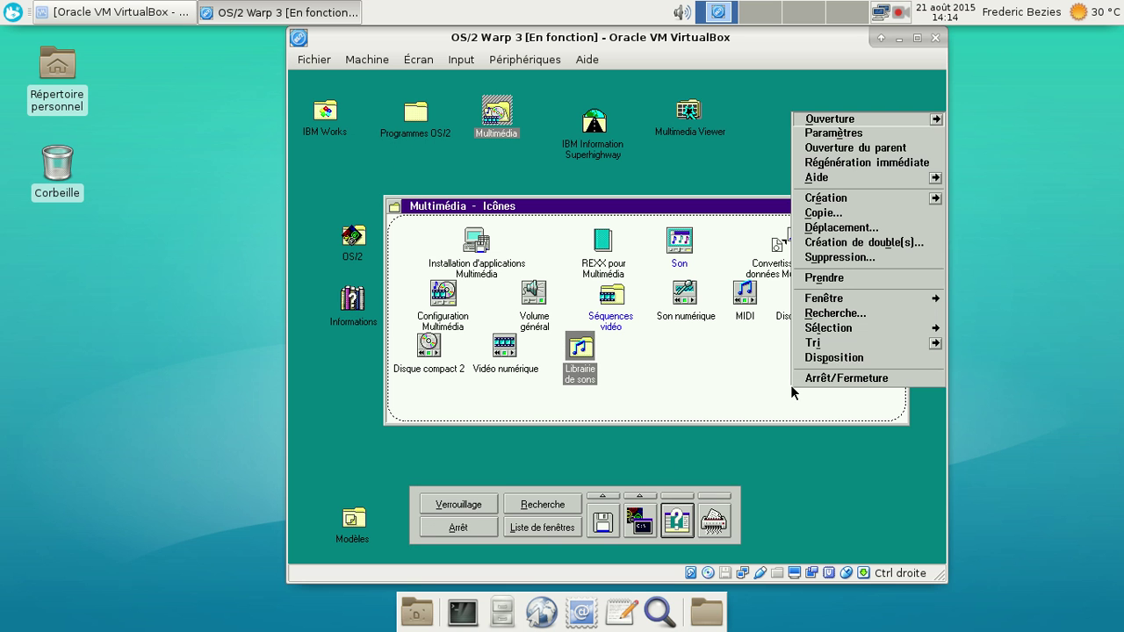
{"action": "left_click", "coordinate": [859, 132]}
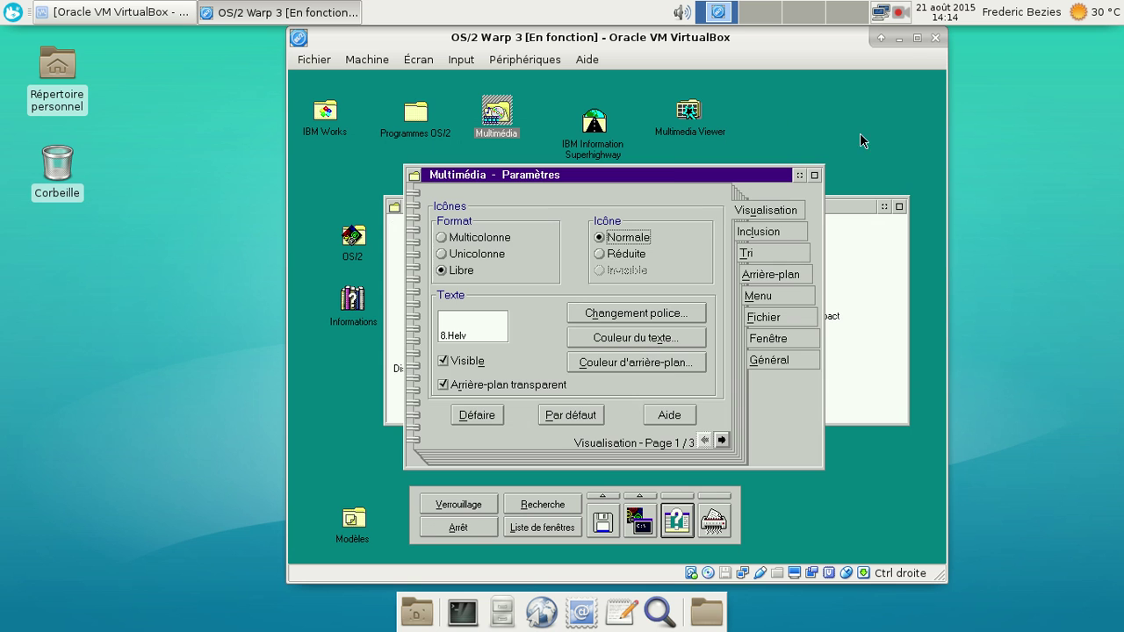
{"action": "left_click", "coordinate": [479, 241]}
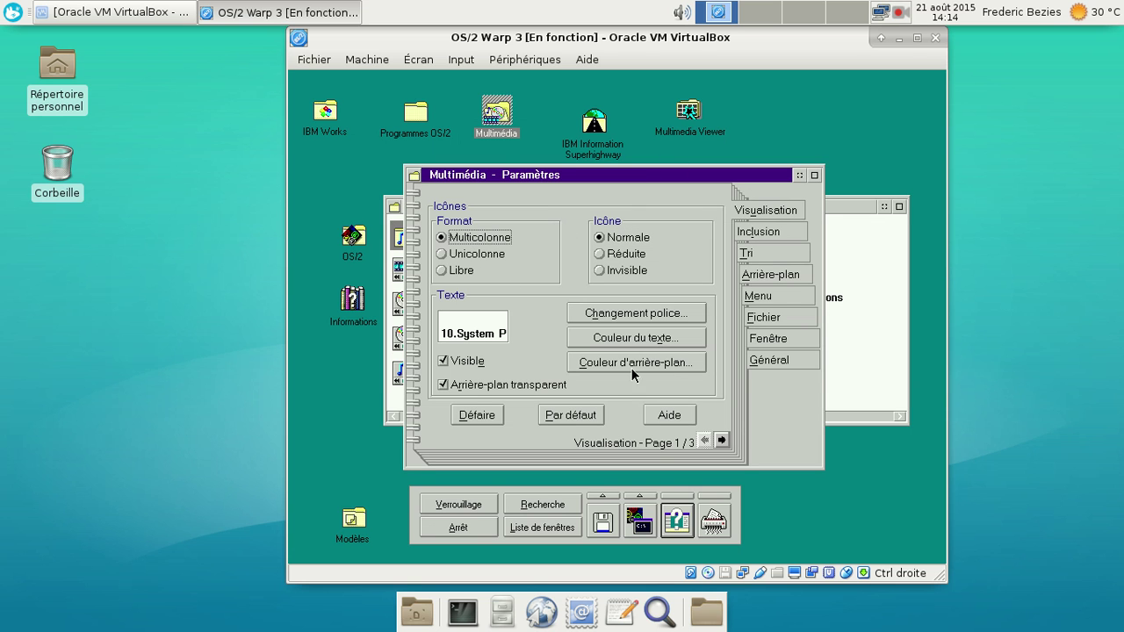
{"action": "double_click", "coordinate": [414, 175]}
{"action": "left_click", "coordinate": [815, 333]}
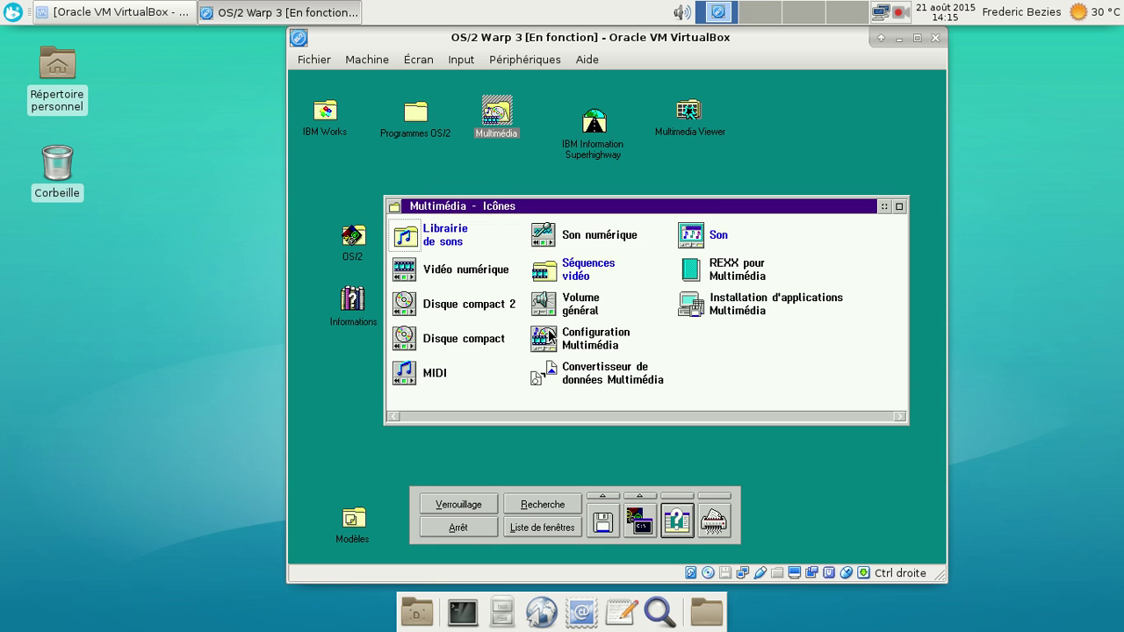
View the Disque compact player and the Lecteur vidéo settings in Configuration Multimédia, closing each one and the Multimédia folder.
{"action": "double_click", "coordinate": [468, 341]}
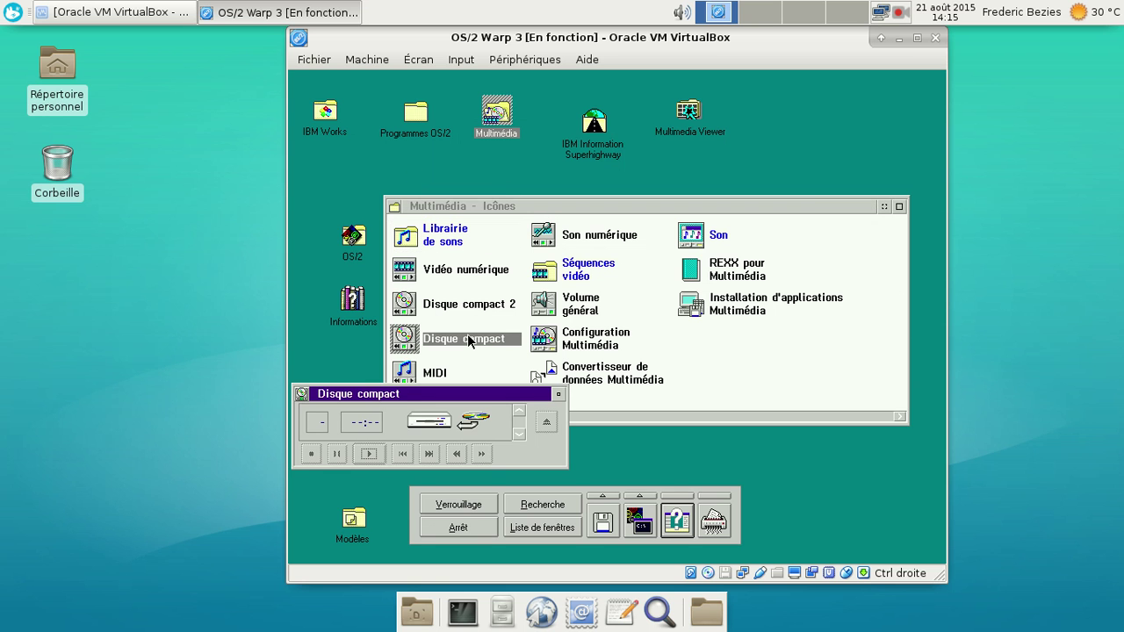
{"action": "double_click", "coordinate": [302, 393]}
{"action": "left_click", "coordinate": [654, 344]}
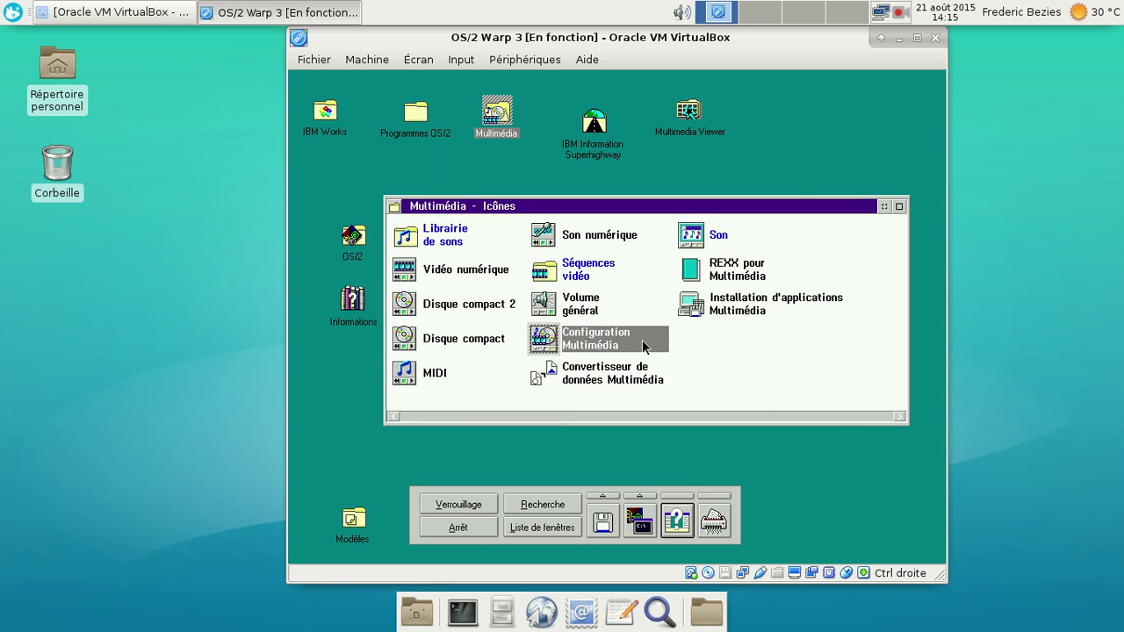
{"action": "double_click", "coordinate": [643, 346]}
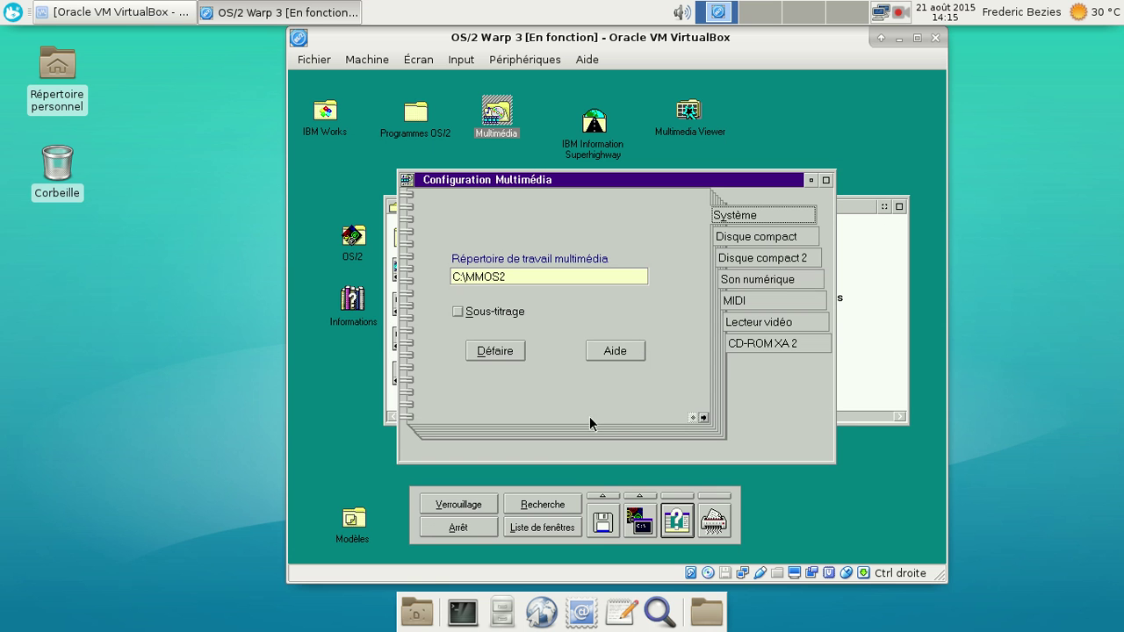
{"action": "left_click", "coordinate": [724, 324]}
{"action": "left_click", "coordinate": [406, 179]}
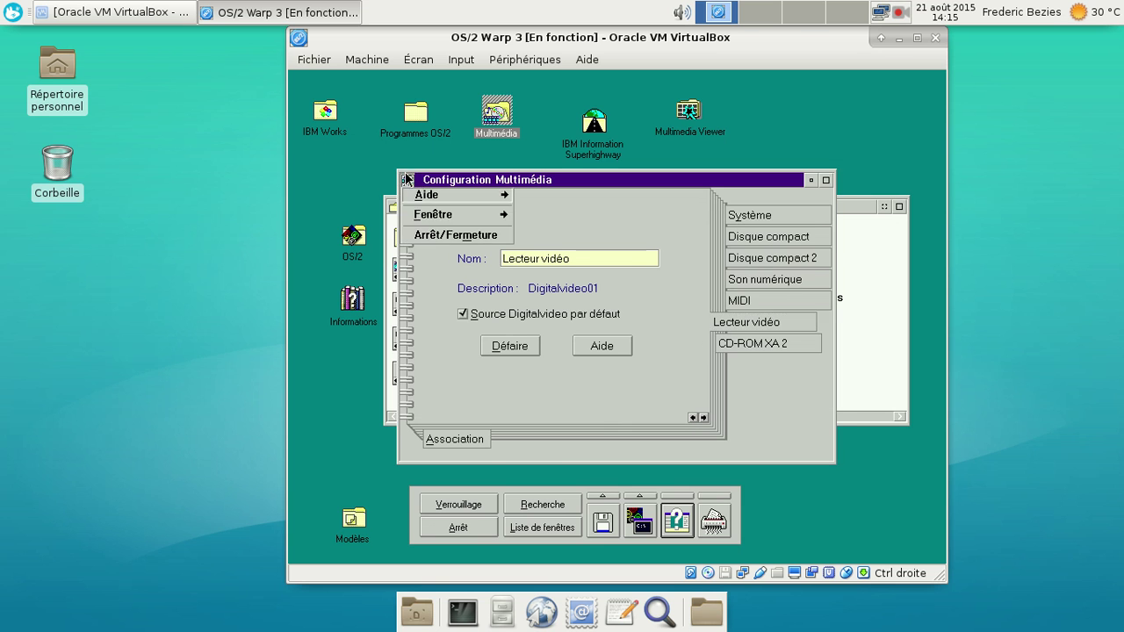
{"action": "left_click", "coordinate": [406, 179]}
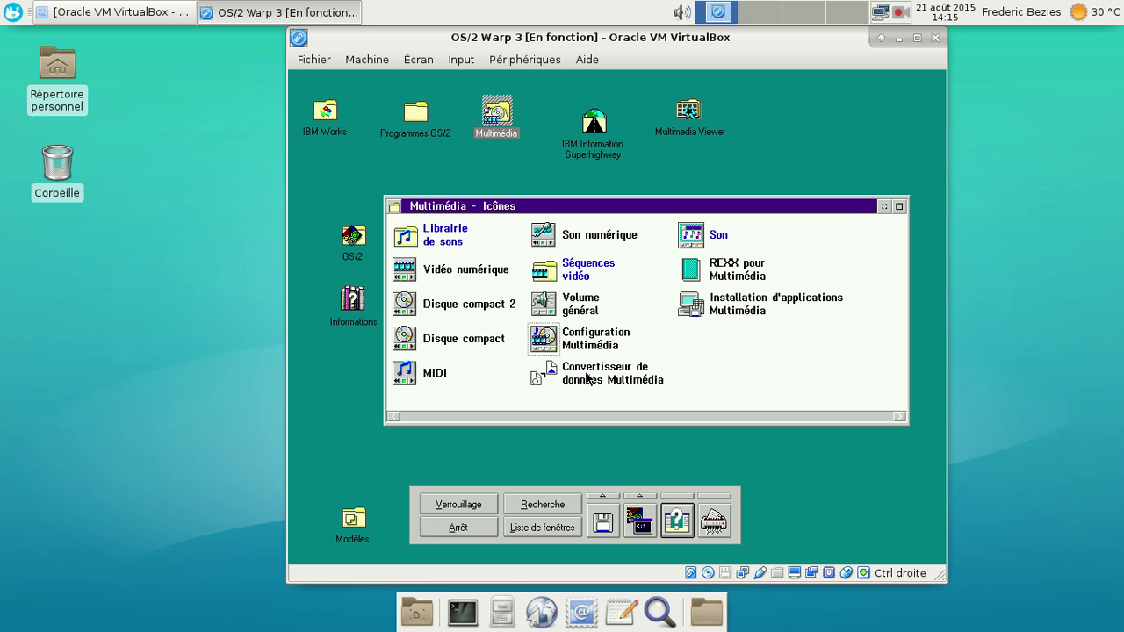
{"action": "double_click", "coordinate": [394, 206]}
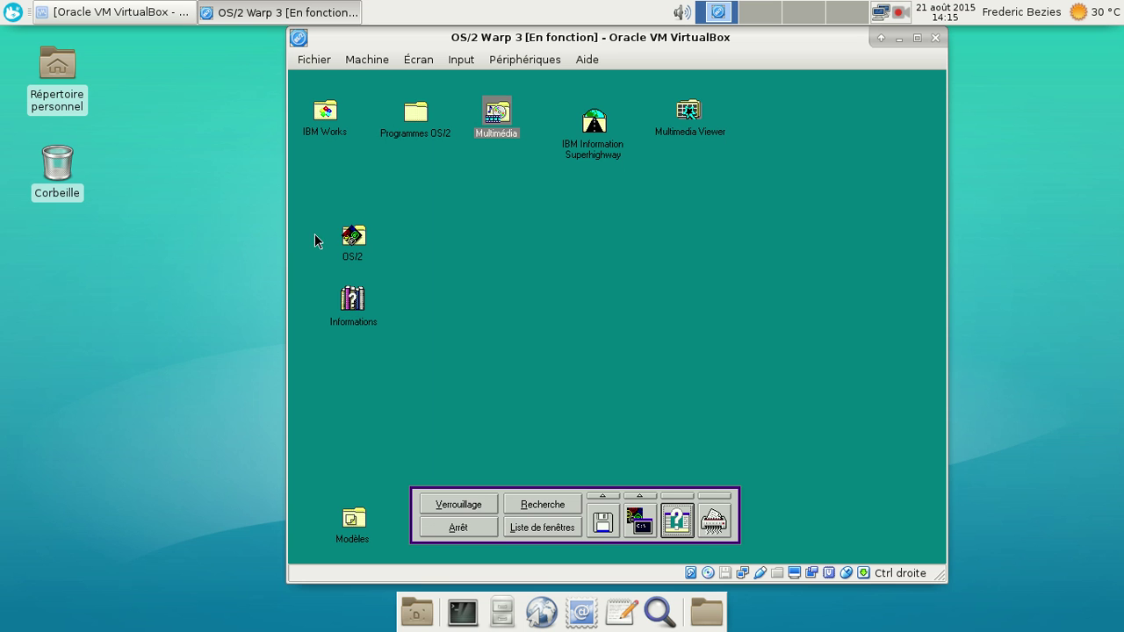
Open the OS/2 folder, look at the contents of its Production folder and close Production.
{"action": "double_click", "coordinate": [349, 244]}
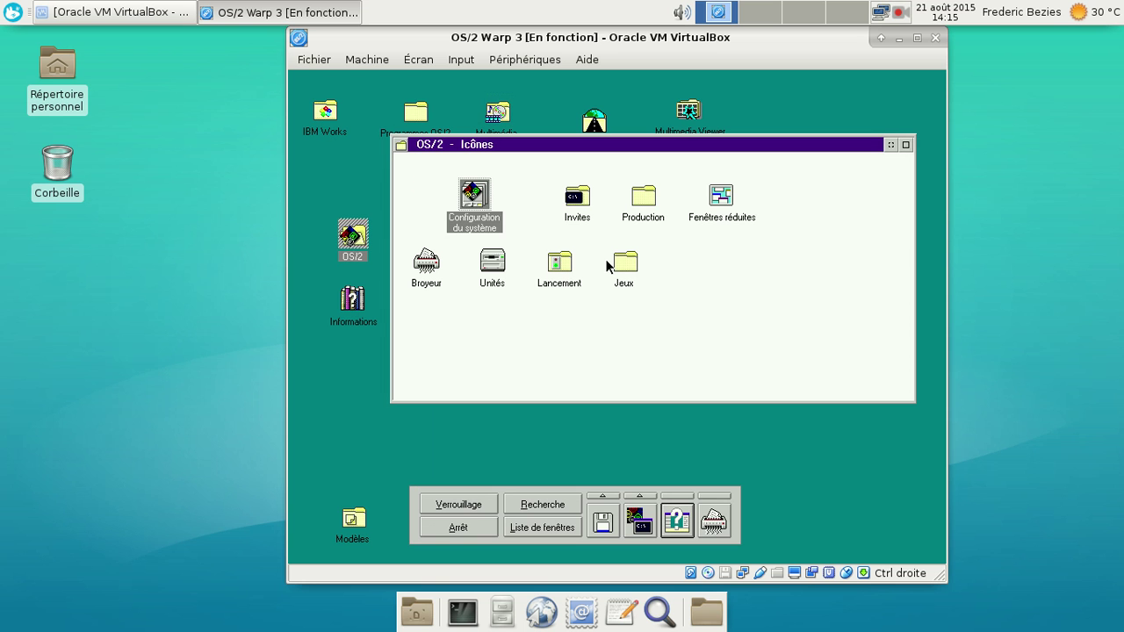
{"action": "double_click", "coordinate": [634, 206]}
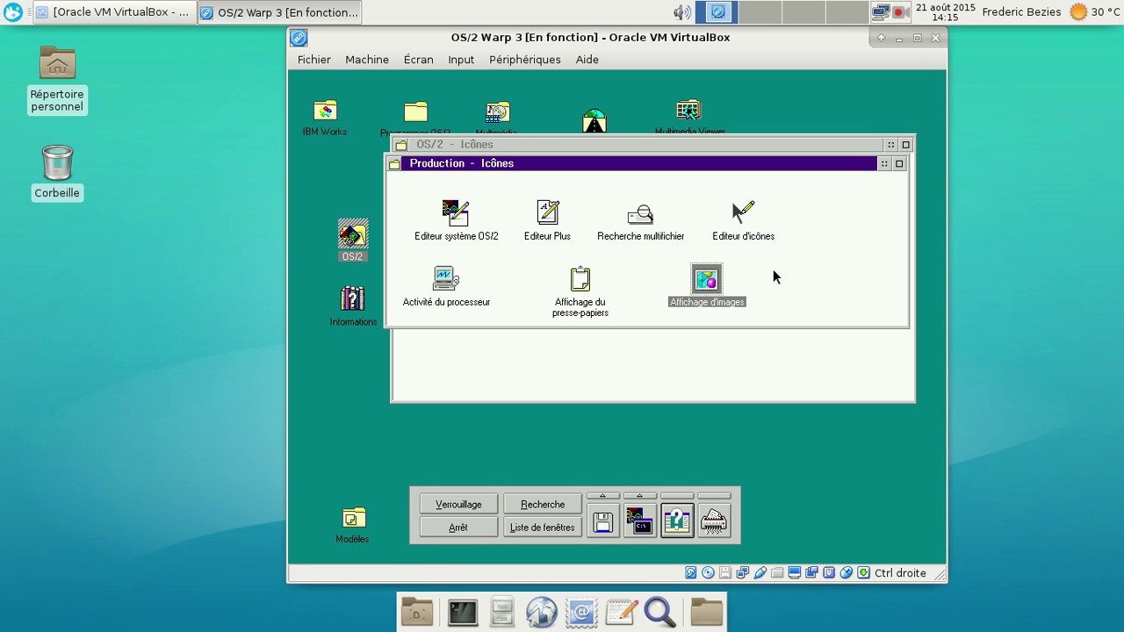
{"action": "double_click", "coordinate": [397, 164]}
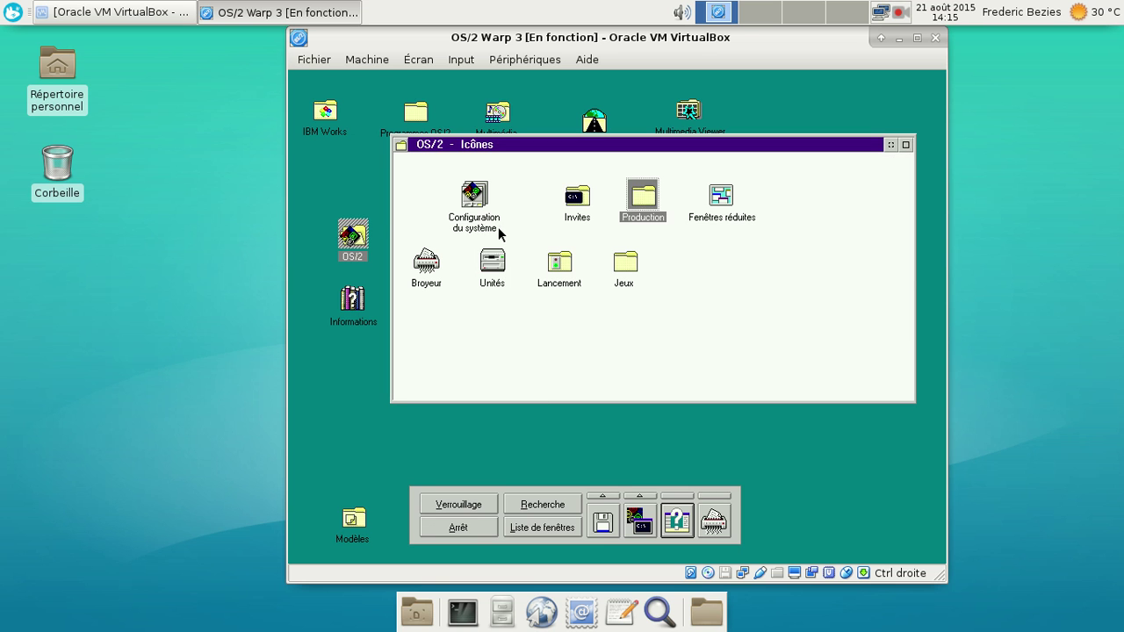
Start an OS/2 en fenêtre session from the Invites folder and check the system version with ver.
{"action": "double_click", "coordinate": [583, 207]}
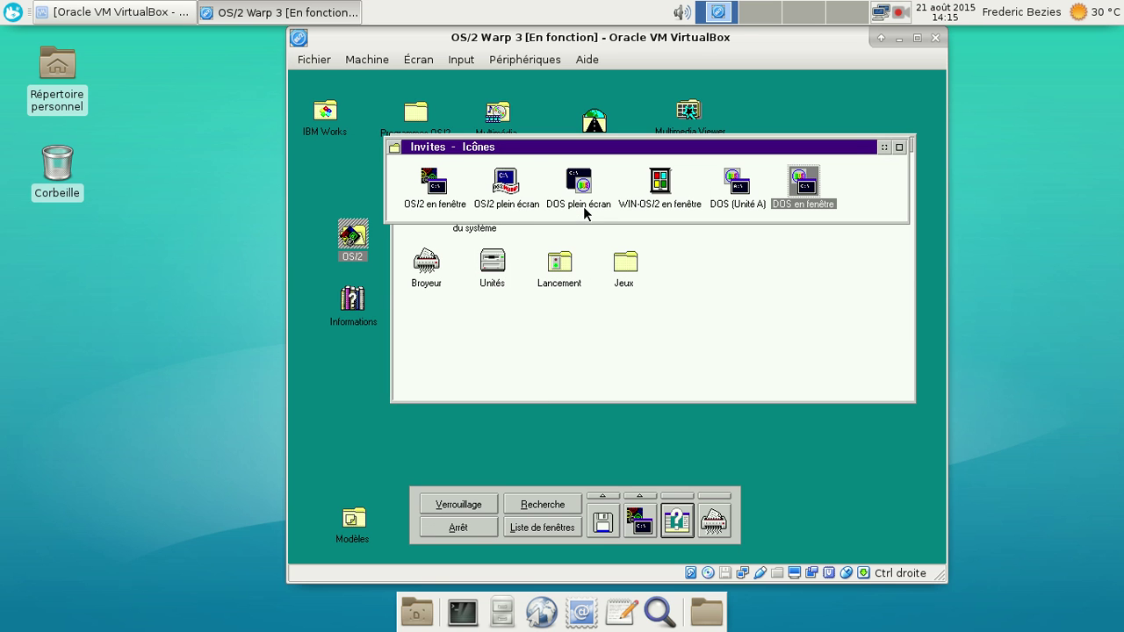
{"action": "double_click", "coordinate": [437, 188]}
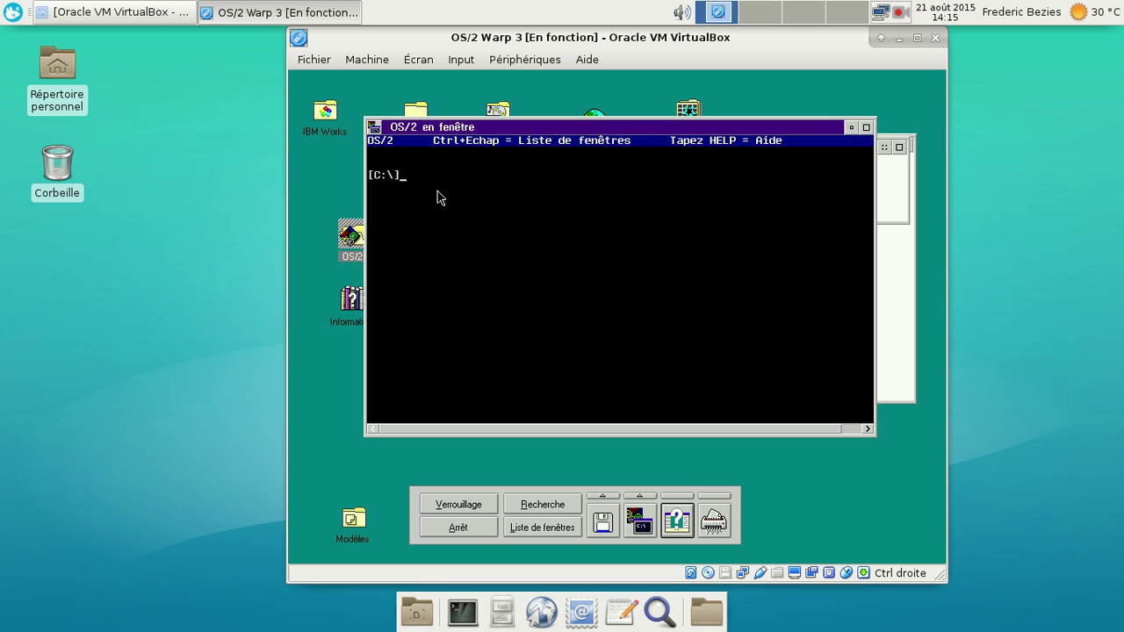
{"action": "type", "text": "ver"}
{"action": "key", "text": "Return"}
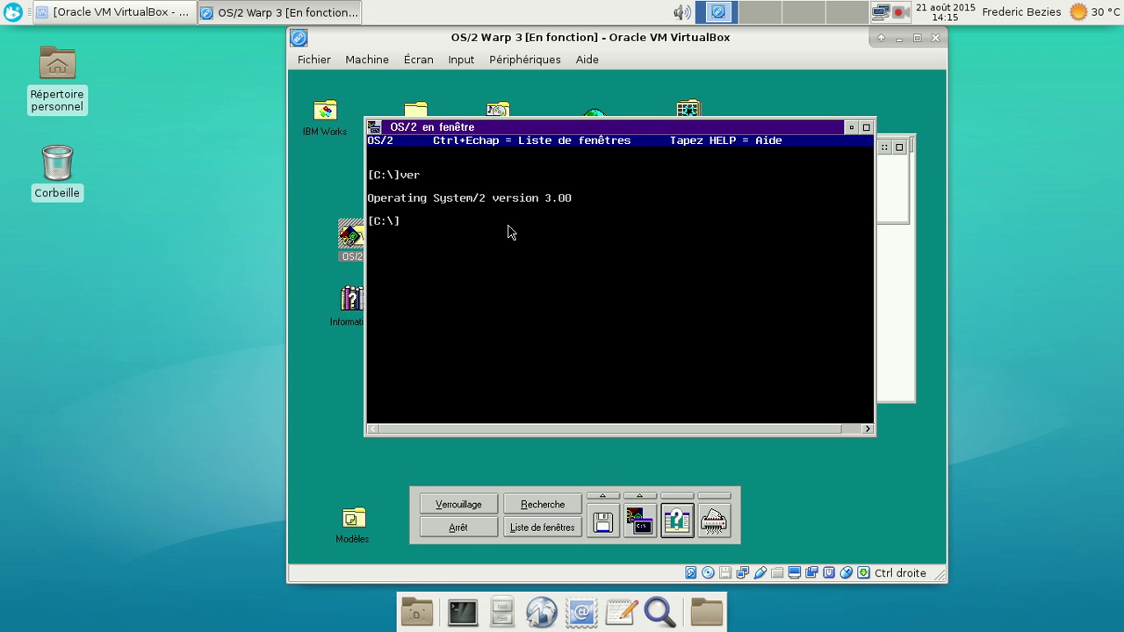
List the contents of C:\ with dir and end the OS/2 command session with exit.
{"action": "type", "text": "dir"}
{"action": "key", "text": "Return"}
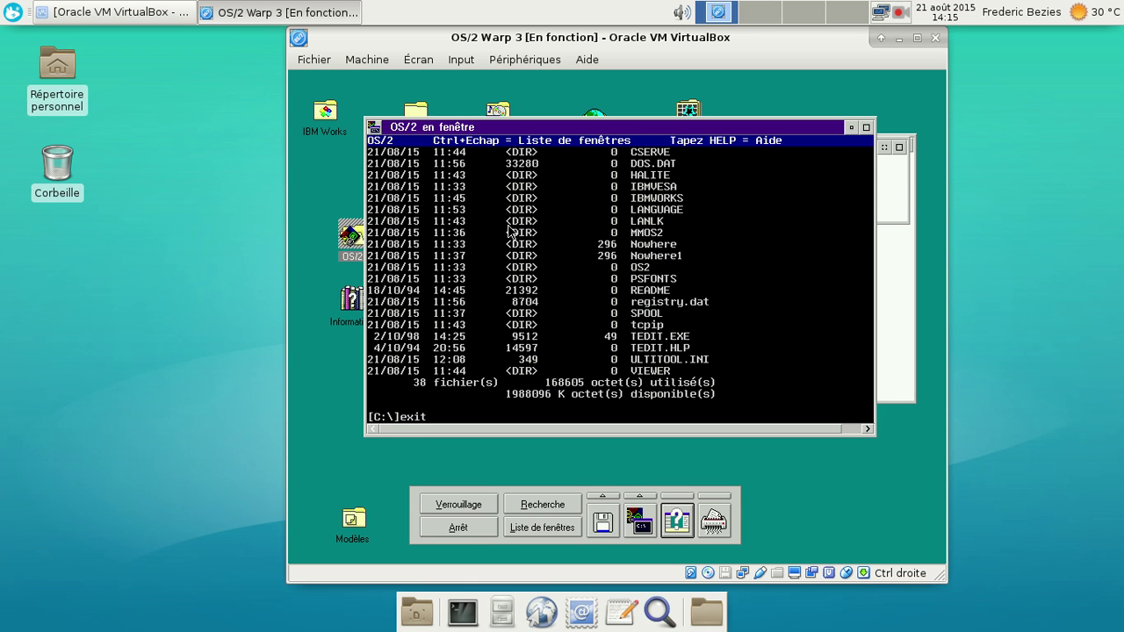
{"action": "type", "text": "exit"}
{"action": "key", "text": "Return"}
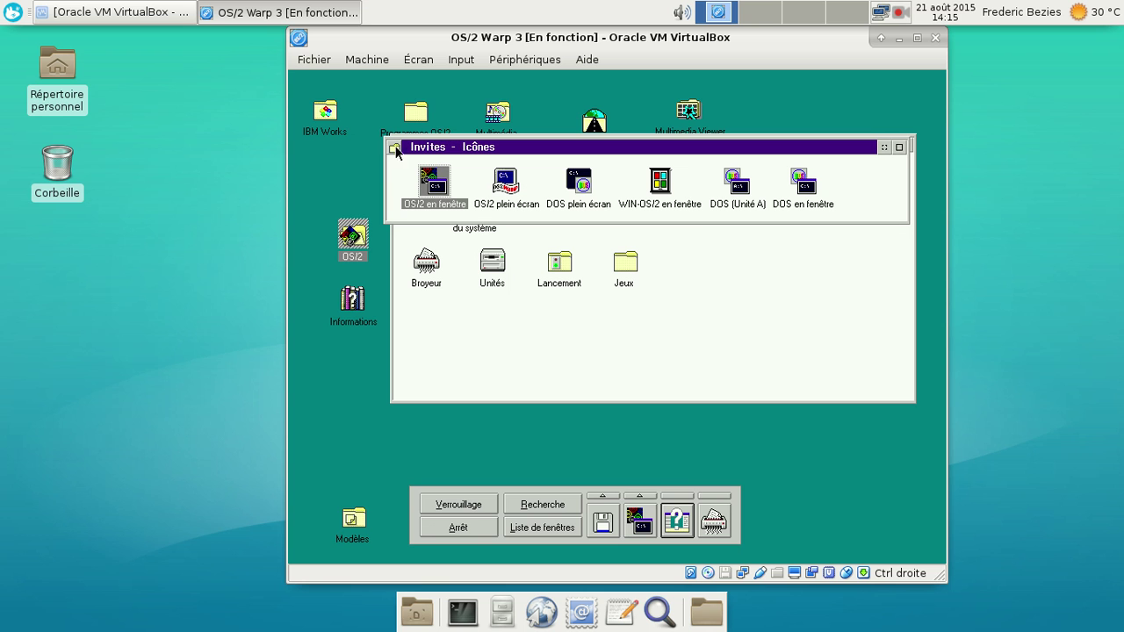
Try to start WIN-OS/2 en fenêtre from the Invites folder and dismiss the error dialog.
{"action": "double_click", "coordinate": [669, 180]}
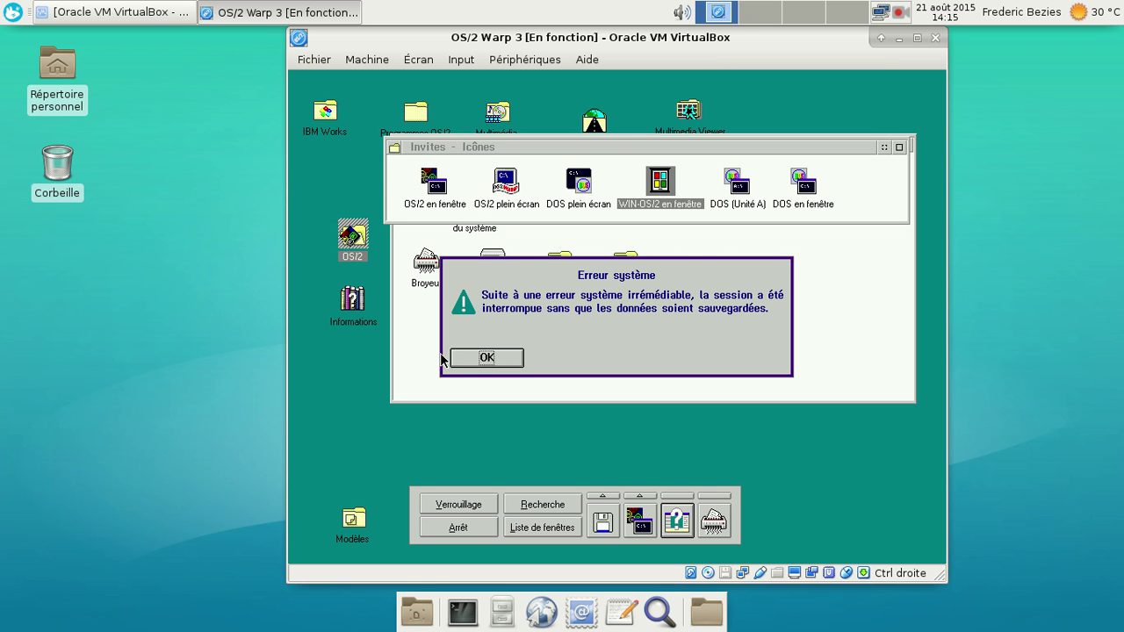
{"action": "left_click", "coordinate": [487, 358]}
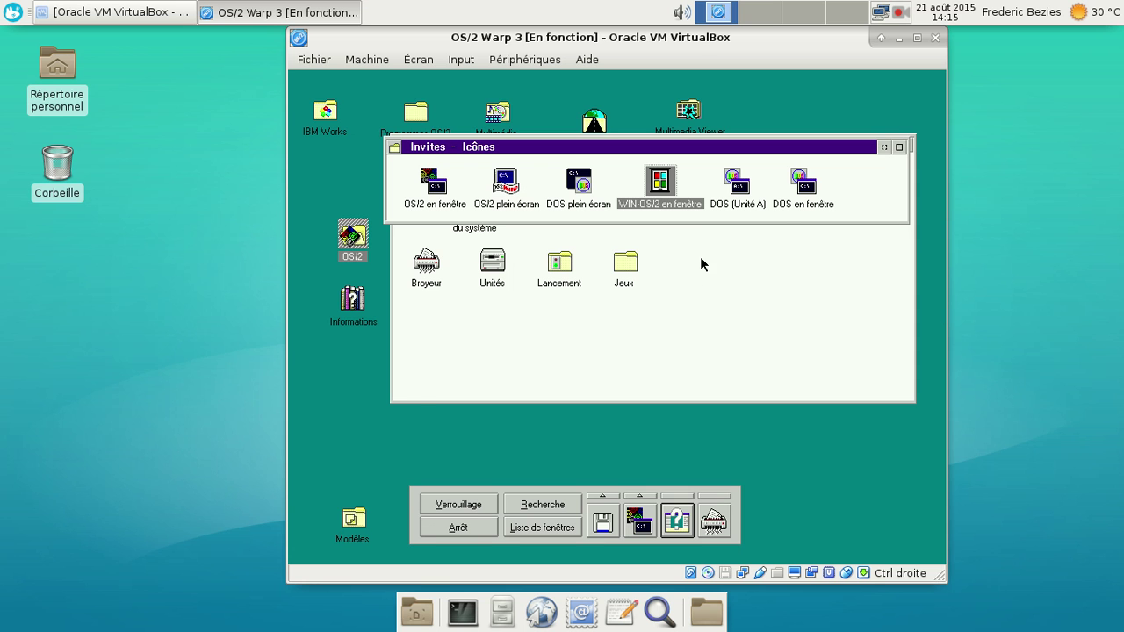
Open a DOS en fenêtre session, and close it and the Invites folder.
{"action": "double_click", "coordinate": [799, 195]}
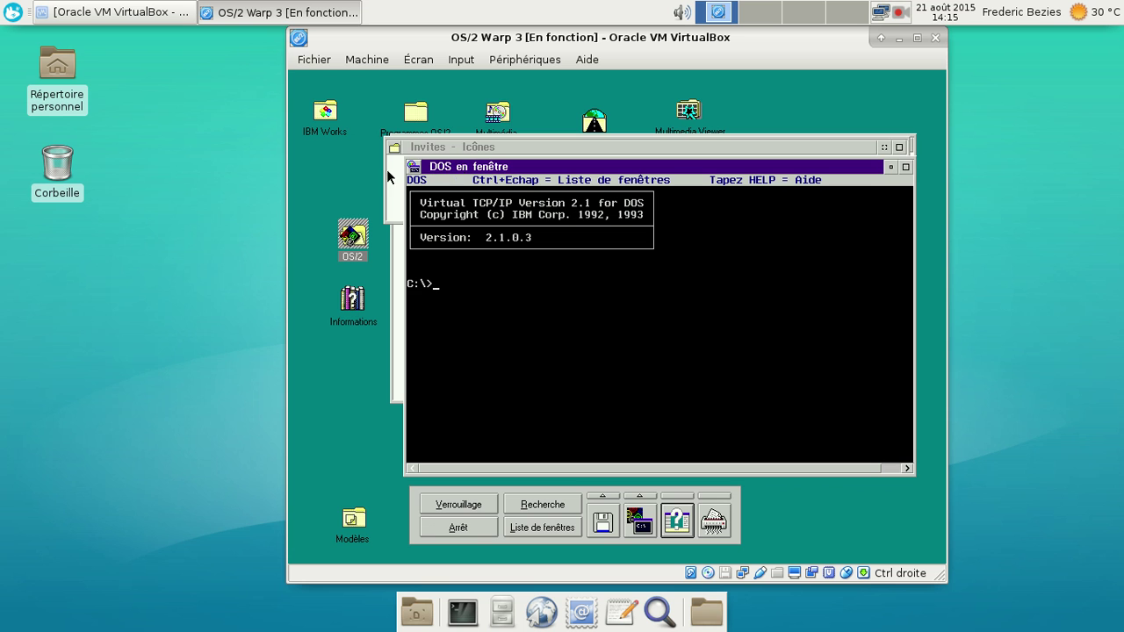
{"action": "double_click", "coordinate": [415, 167]}
{"action": "left_click", "coordinate": [500, 360]}
{"action": "double_click", "coordinate": [394, 148]}
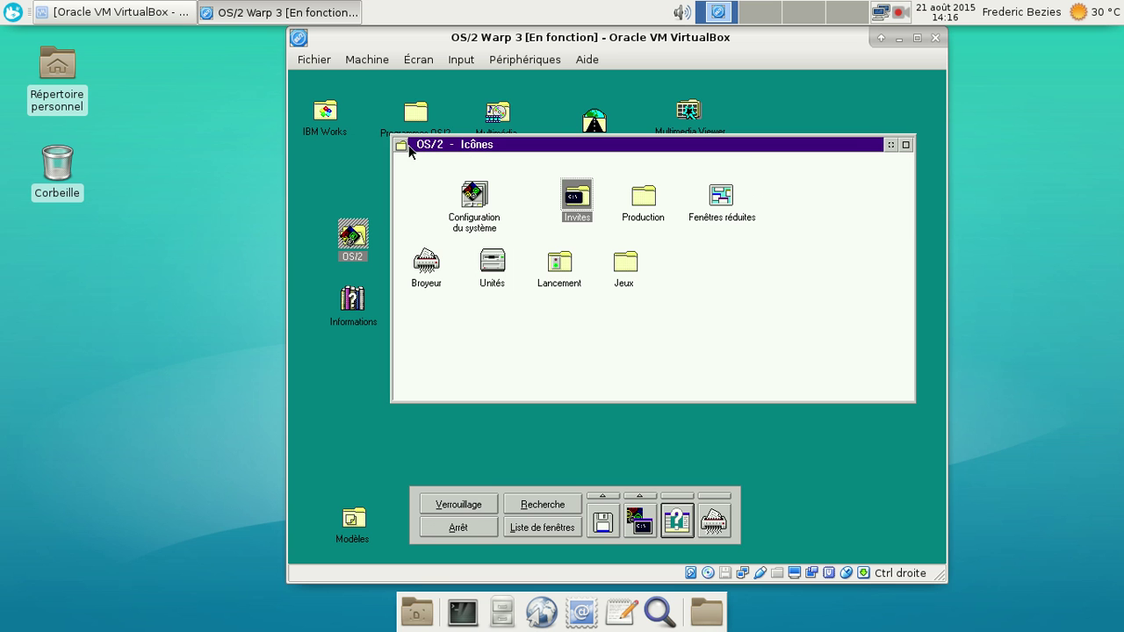
Close the OS/2 folder, then open the Informations folder to view its contents and close it.
{"action": "double_click", "coordinate": [401, 143]}
{"action": "double_click", "coordinate": [360, 303]}
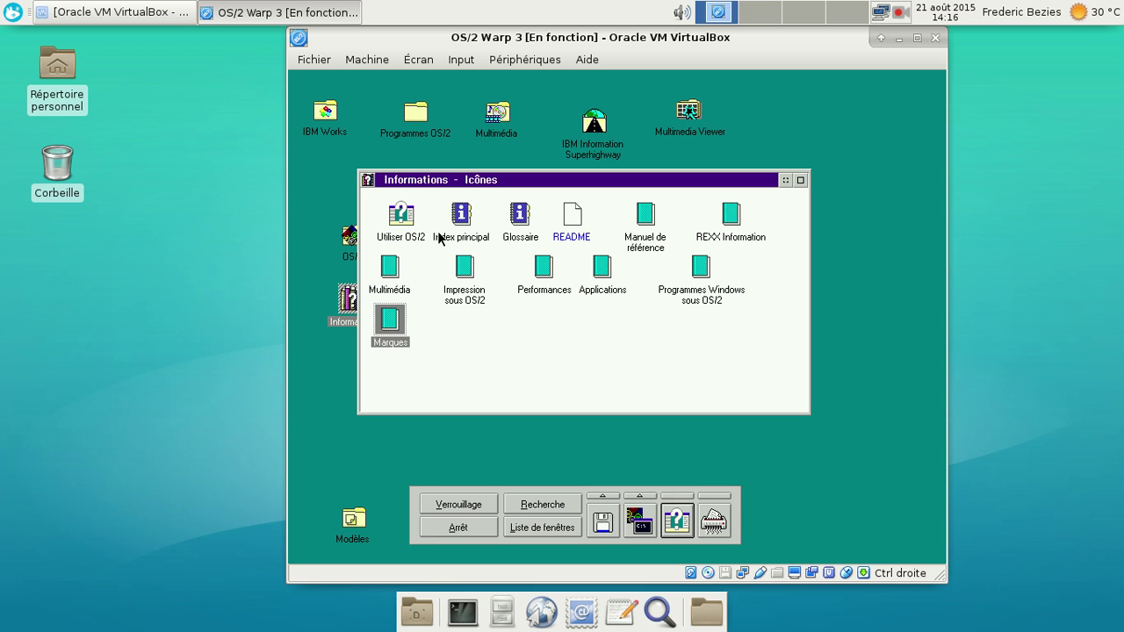
{"action": "double_click", "coordinate": [367, 180]}
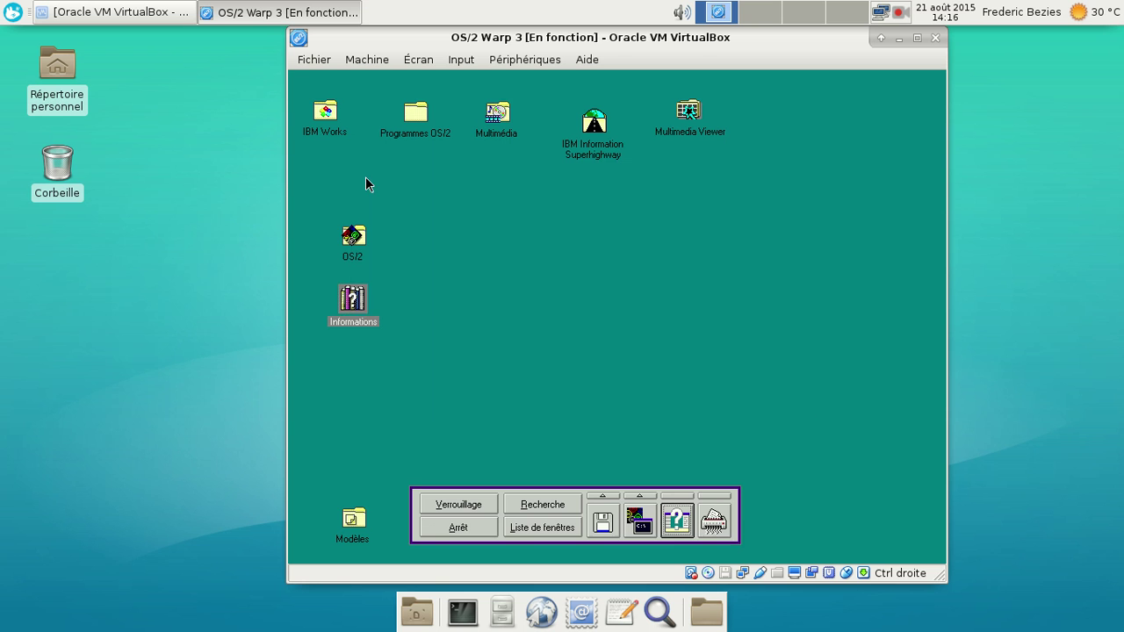
Open the Multimedia Viewer folder, make its window taller, and set its icon format to Multicolonne.
{"action": "left_click", "coordinate": [752, 217]}
{"action": "double_click", "coordinate": [694, 128]}
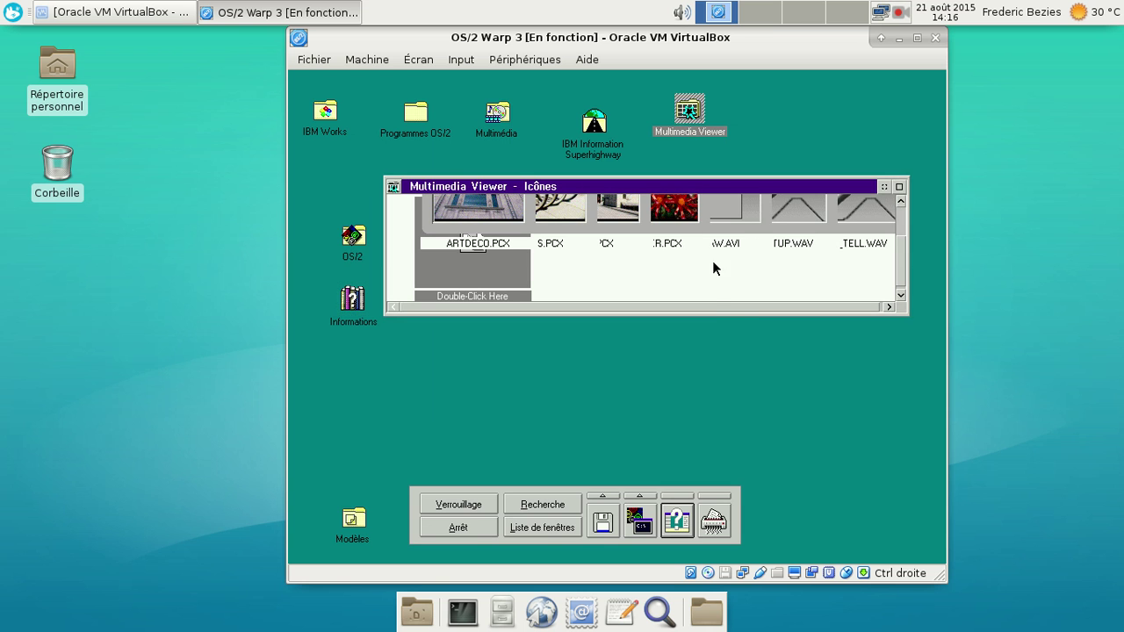
{"action": "left_click_drag", "start_coordinate": [711, 315], "coordinate": [708, 446]}
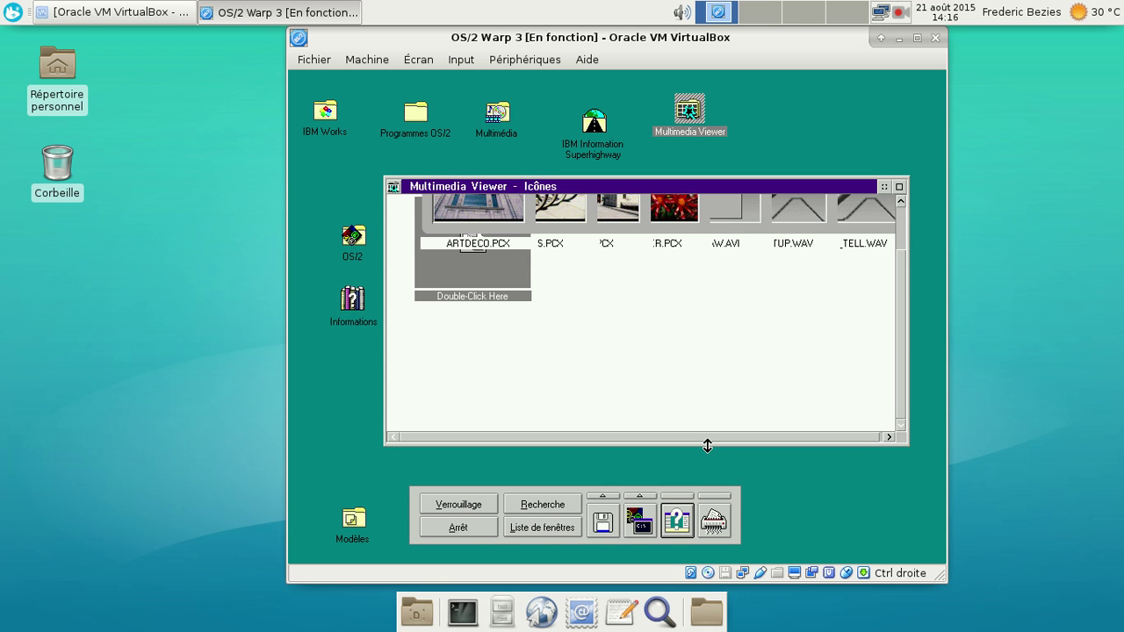
{"action": "right_click", "coordinate": [732, 273]}
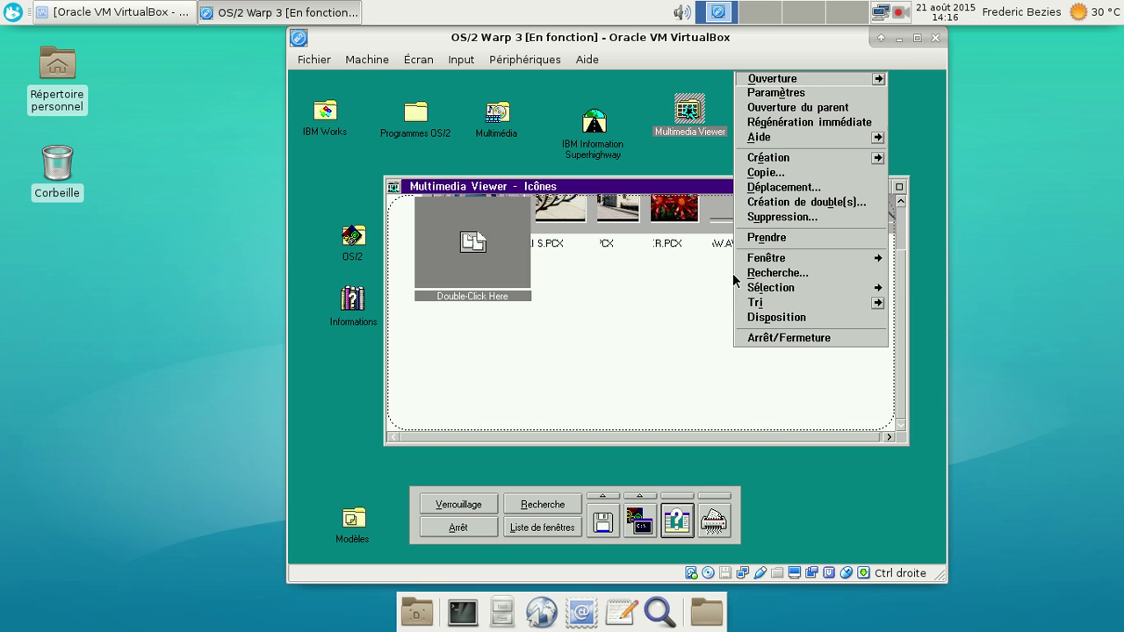
{"action": "left_click", "coordinate": [856, 93]}
{"action": "left_click", "coordinate": [457, 237]}
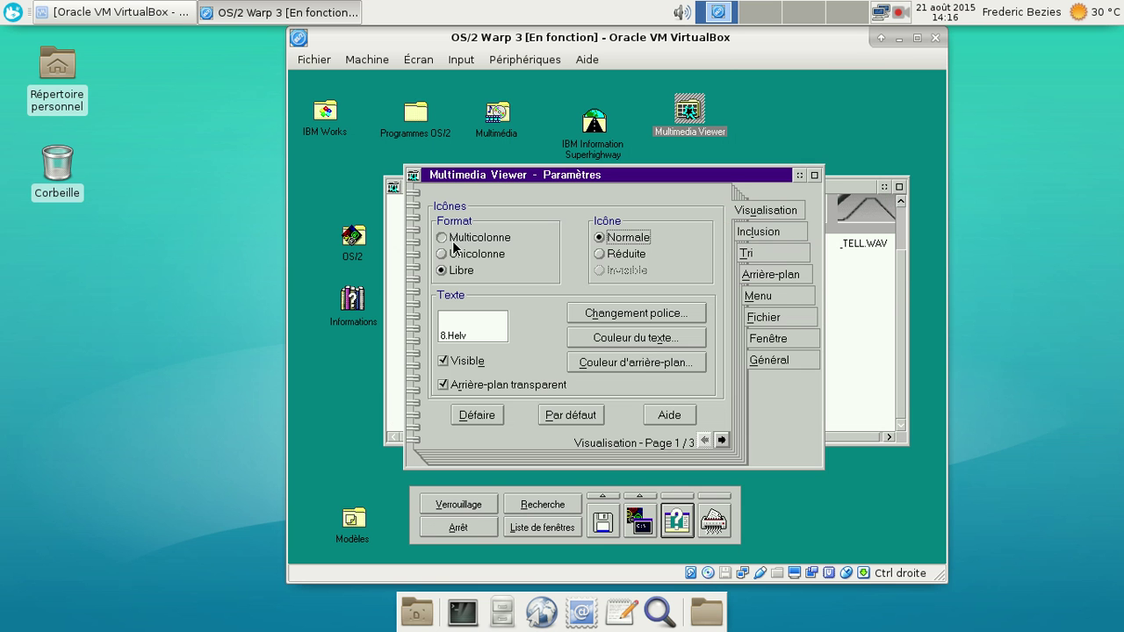
{"action": "double_click", "coordinate": [418, 175]}
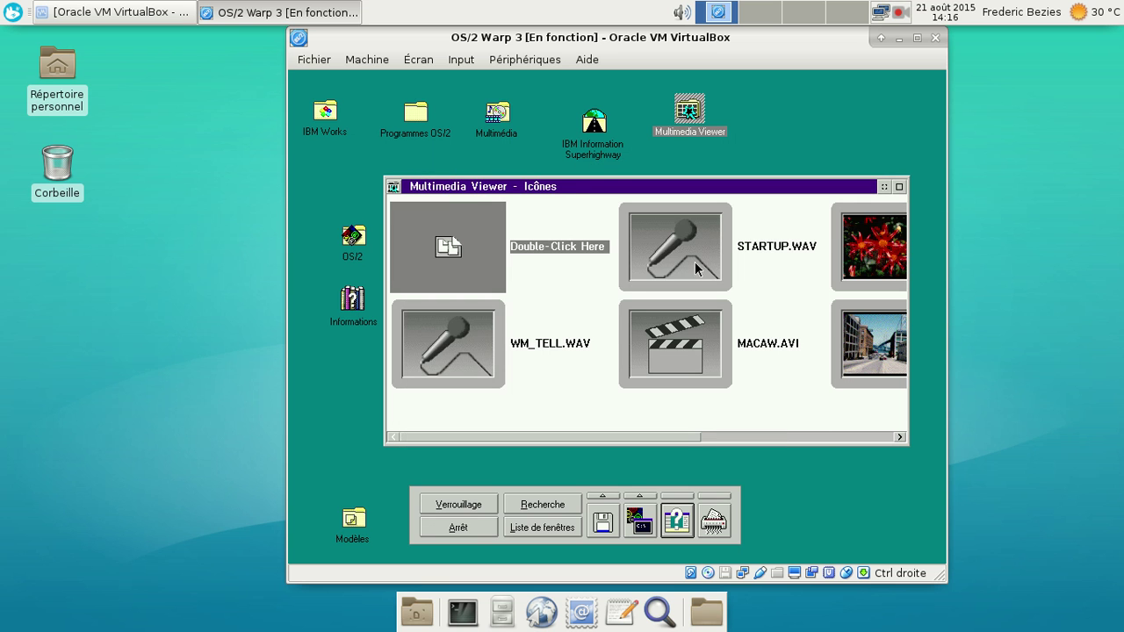
Open ARTDECO.PCX from the Multimedia Viewer, load it in the system editor despite the warning, and close the editor.
{"action": "left_click", "coordinate": [802, 433]}
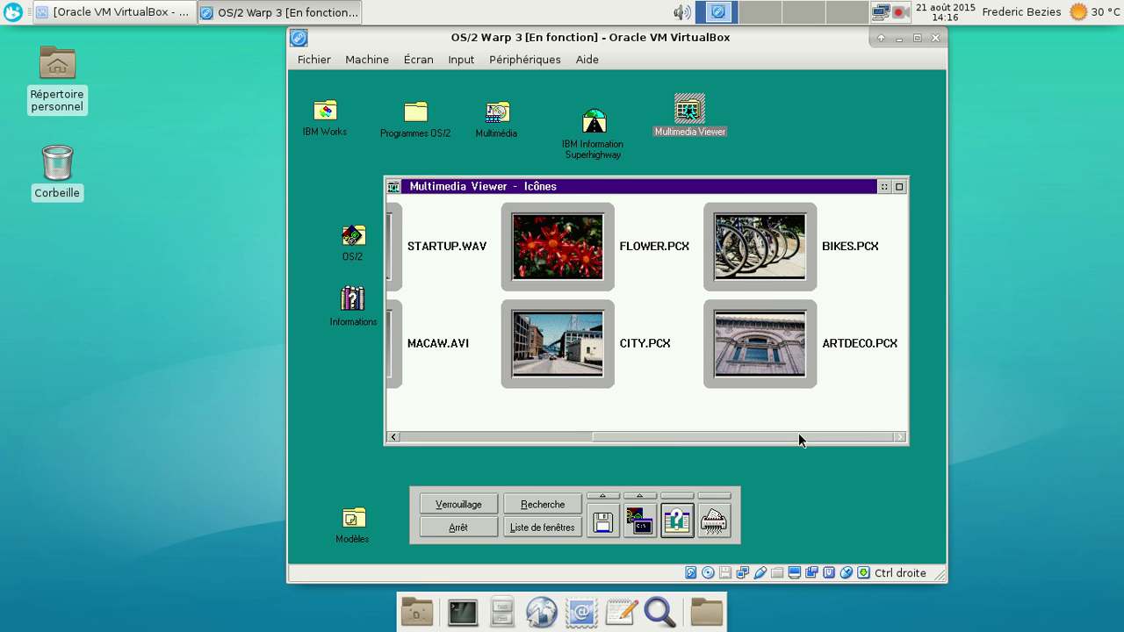
{"action": "double_click", "coordinate": [777, 370]}
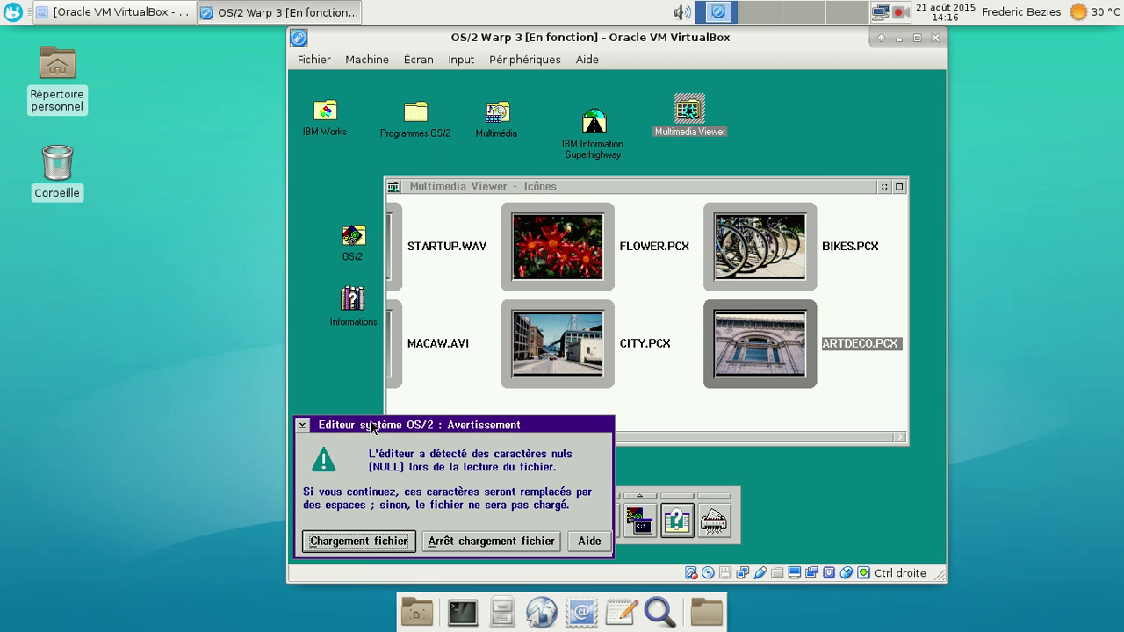
{"action": "left_click", "coordinate": [371, 542]}
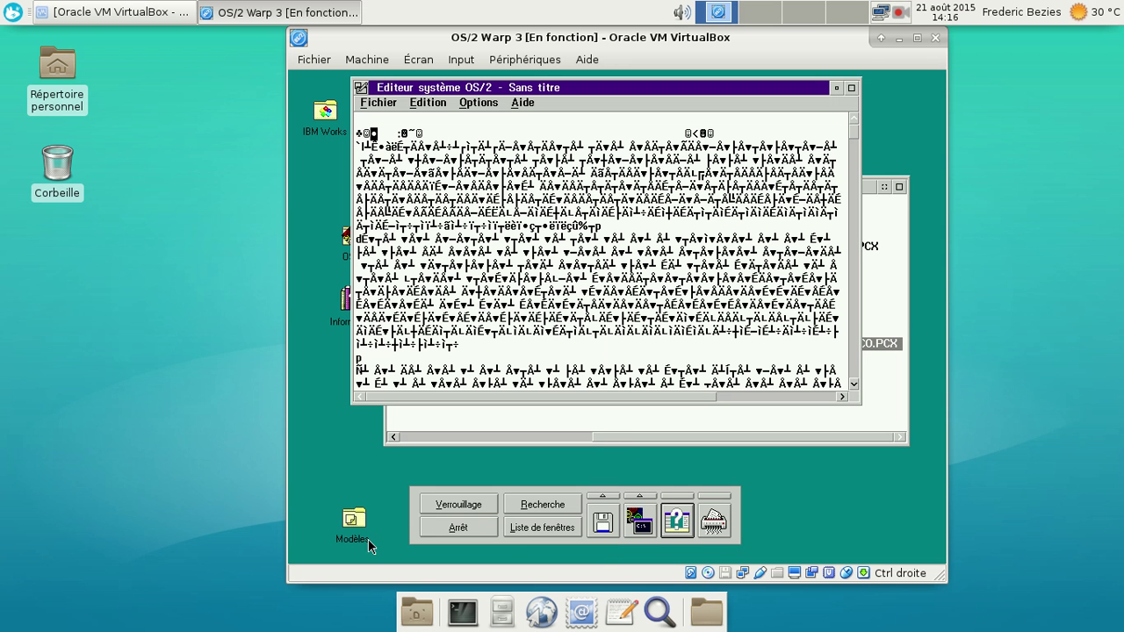
{"action": "double_click", "coordinate": [360, 88]}
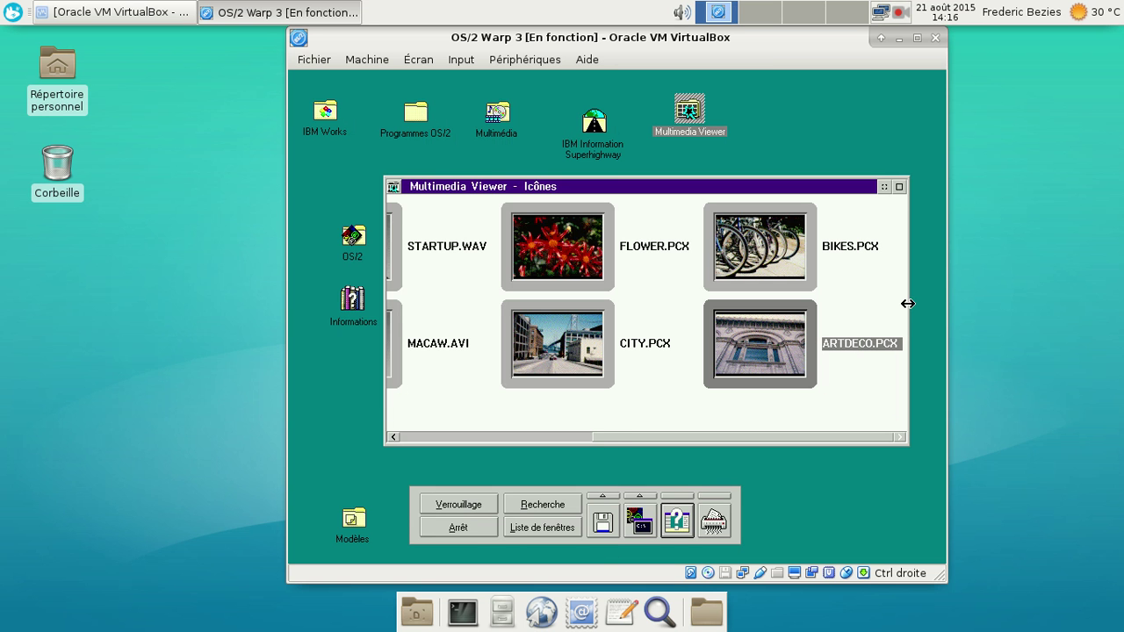
Try to open BIKES.PCX from the Multimedia Viewer, stop loading the file, and close the empty system editor.
{"action": "right_click", "coordinate": [740, 339]}
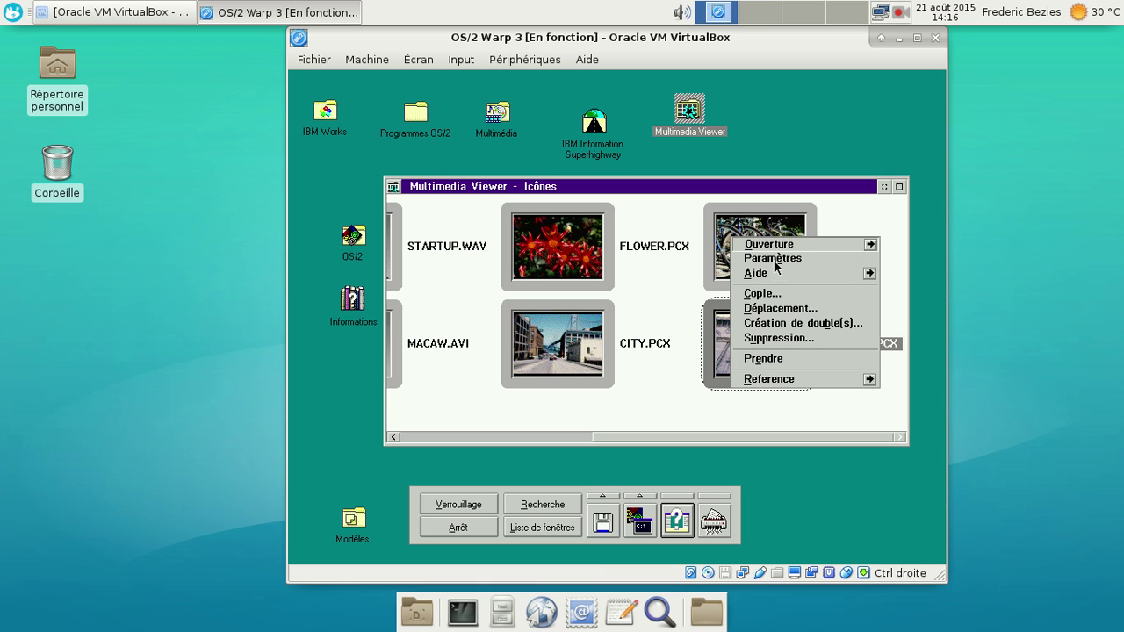
{"action": "left_click", "coordinate": [868, 244]}
{"action": "left_click", "coordinate": [808, 245]}
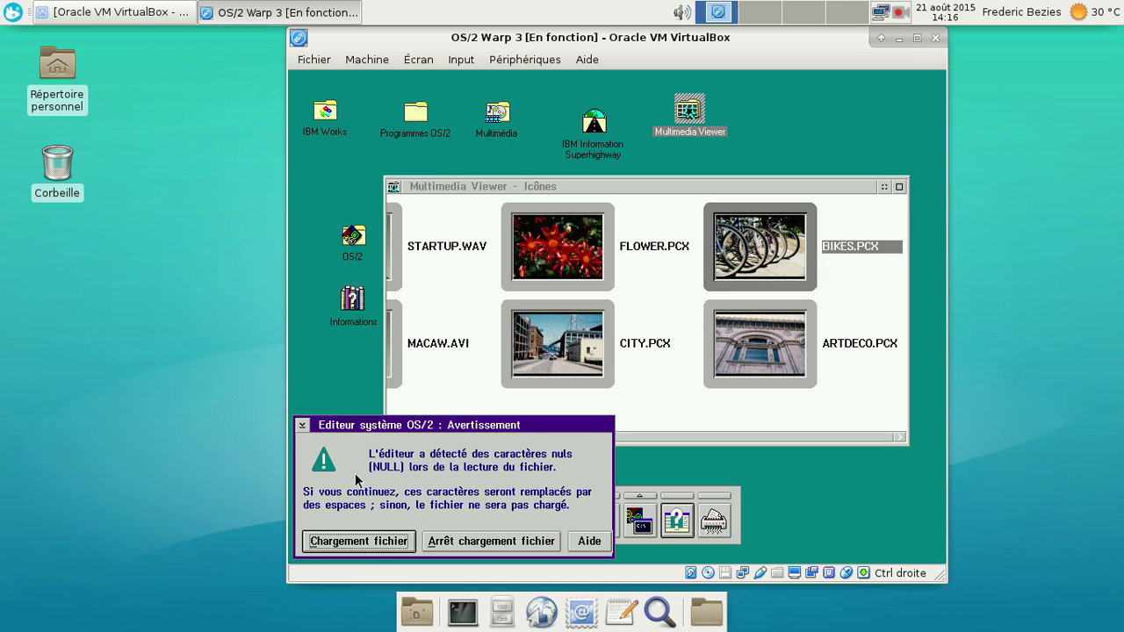
{"action": "left_click", "coordinate": [302, 425]}
{"action": "left_click", "coordinate": [302, 426]}
{"action": "left_click", "coordinate": [302, 427]}
{"action": "left_click", "coordinate": [301, 426]}
{"action": "left_click", "coordinate": [301, 427]}
{"action": "left_click", "coordinate": [301, 426]}
{"action": "left_click", "coordinate": [450, 543]}
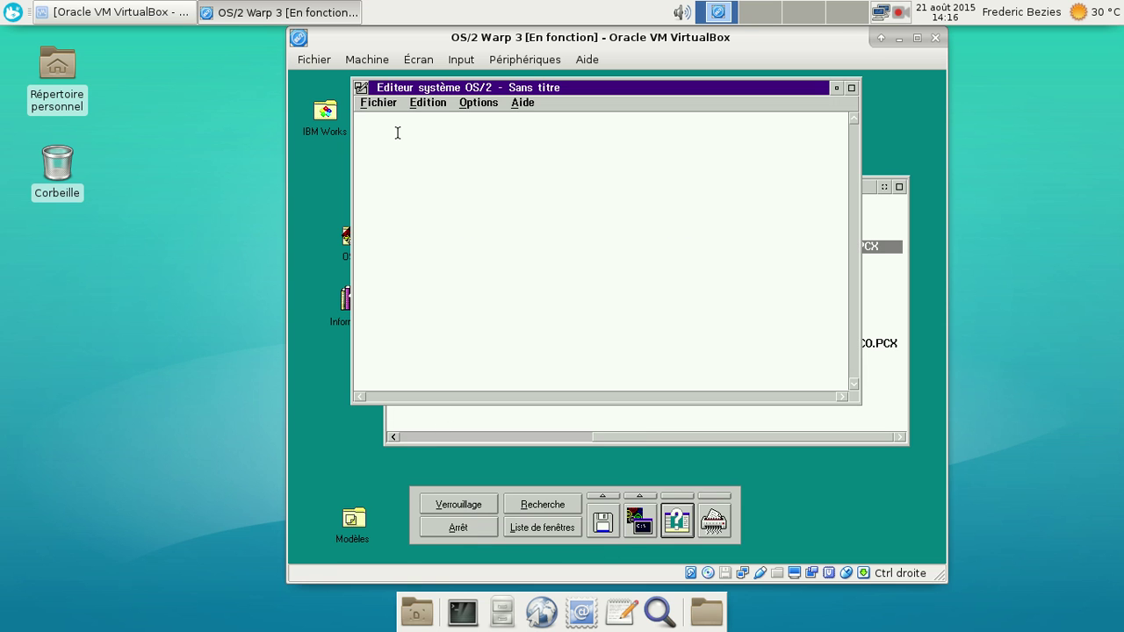
{"action": "double_click", "coordinate": [360, 87]}
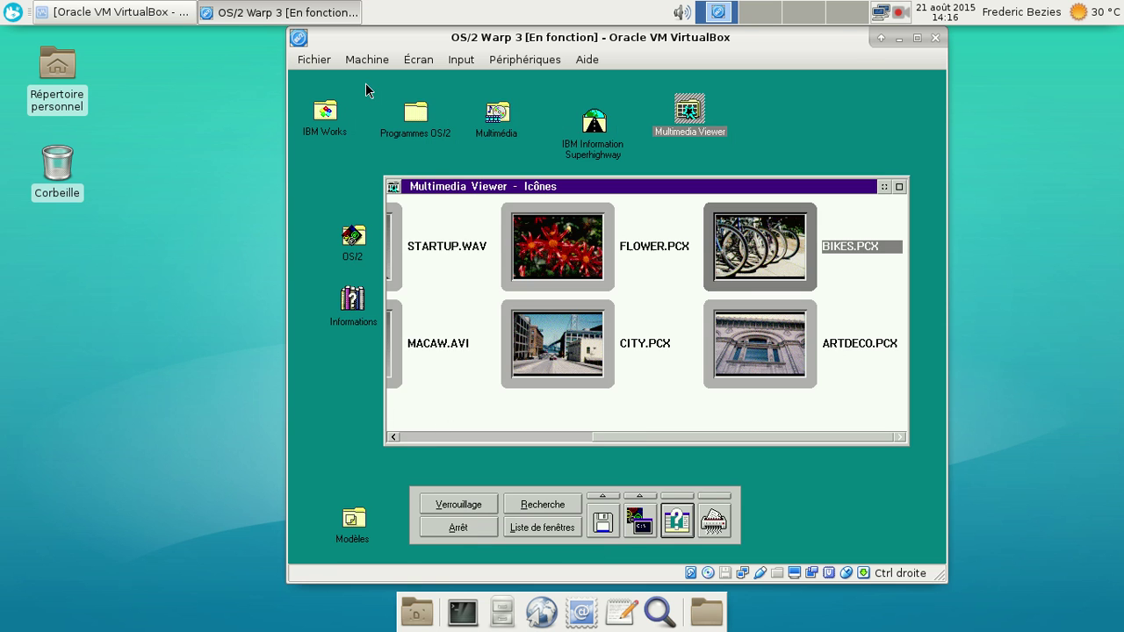
Open MACAW.AVI from the Multimedia Viewer and play the video.
{"action": "left_click", "coordinate": [449, 436]}
{"action": "double_click", "coordinate": [700, 354]}
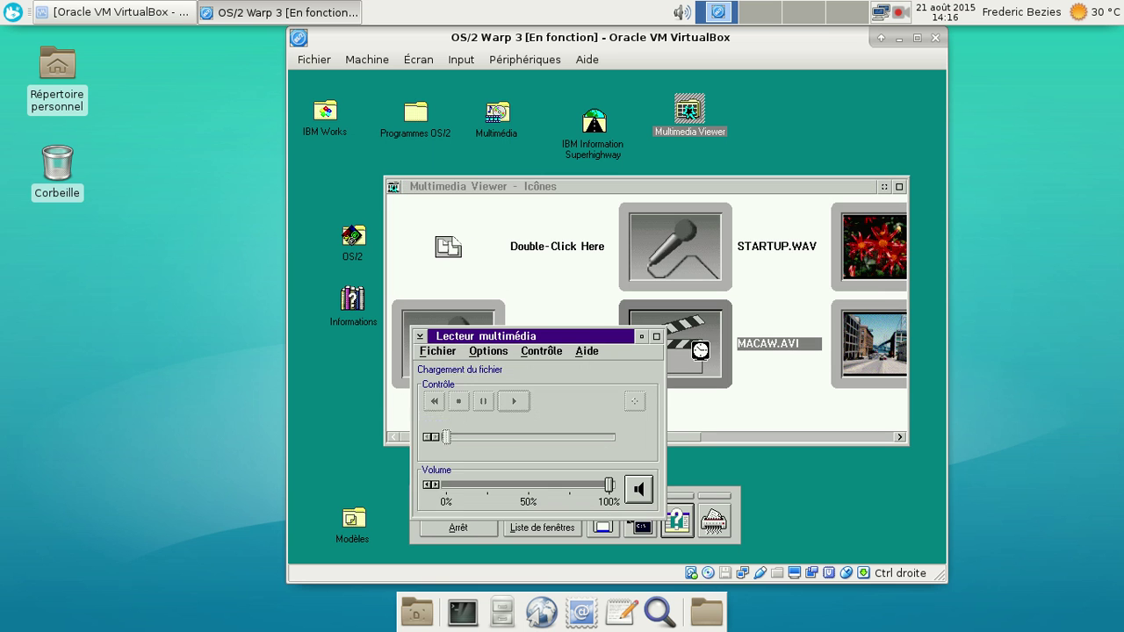
{"action": "left_click", "coordinate": [525, 409]}
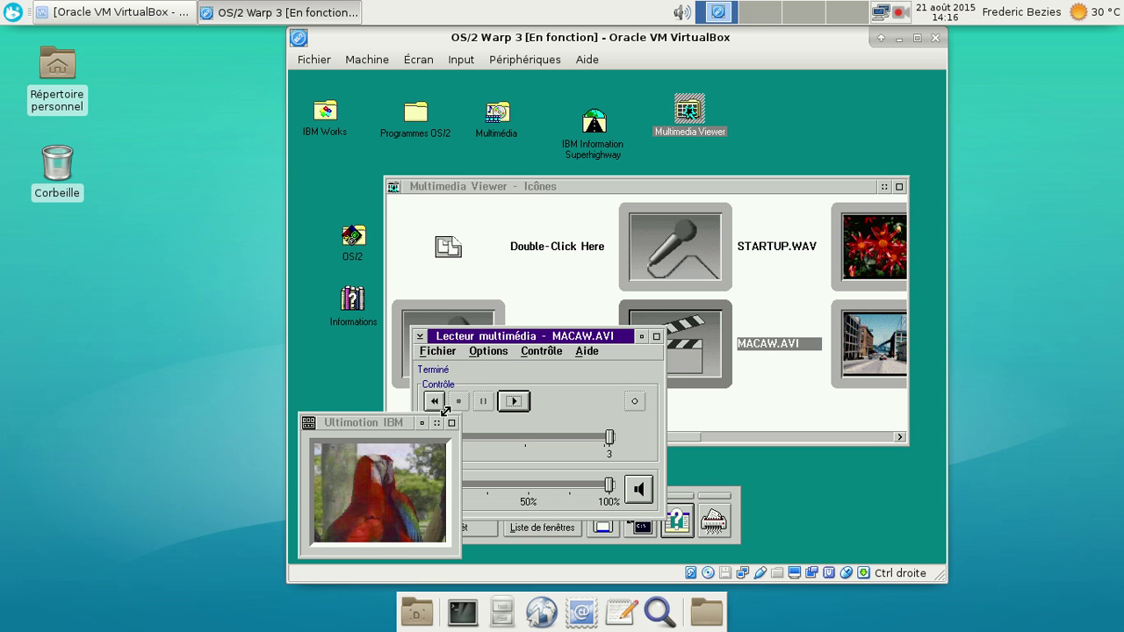
Display the window list from the Ultimotion IBM video window, and close the MACAW.AVI media player.
{"action": "left_click", "coordinate": [308, 427]}
{"action": "left_click", "coordinate": [308, 425]}
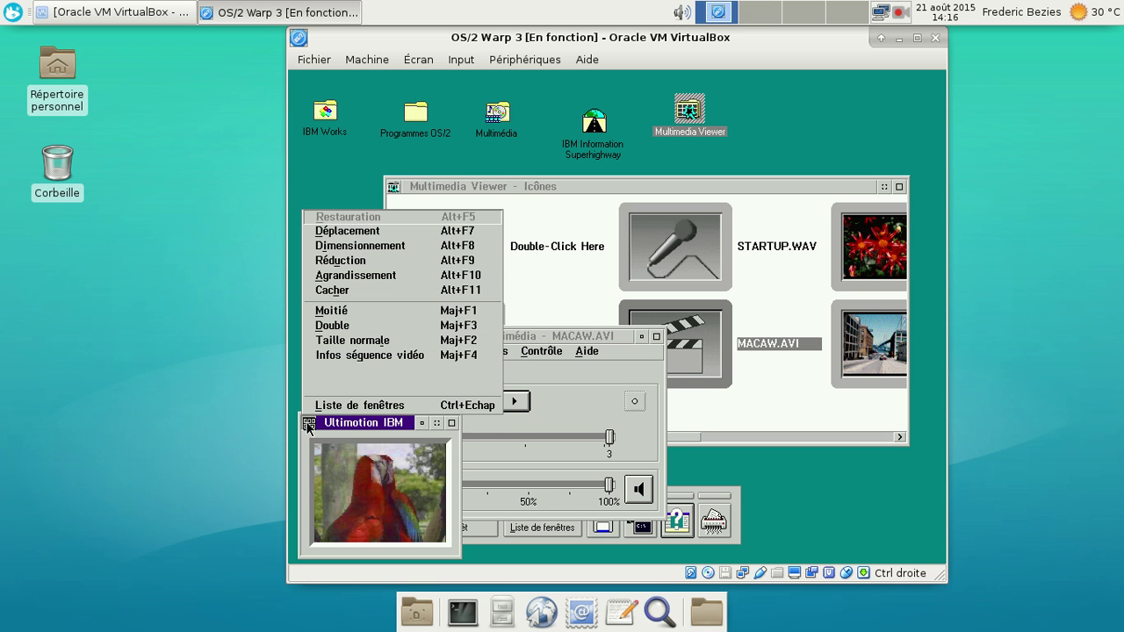
{"action": "left_click", "coordinate": [334, 406]}
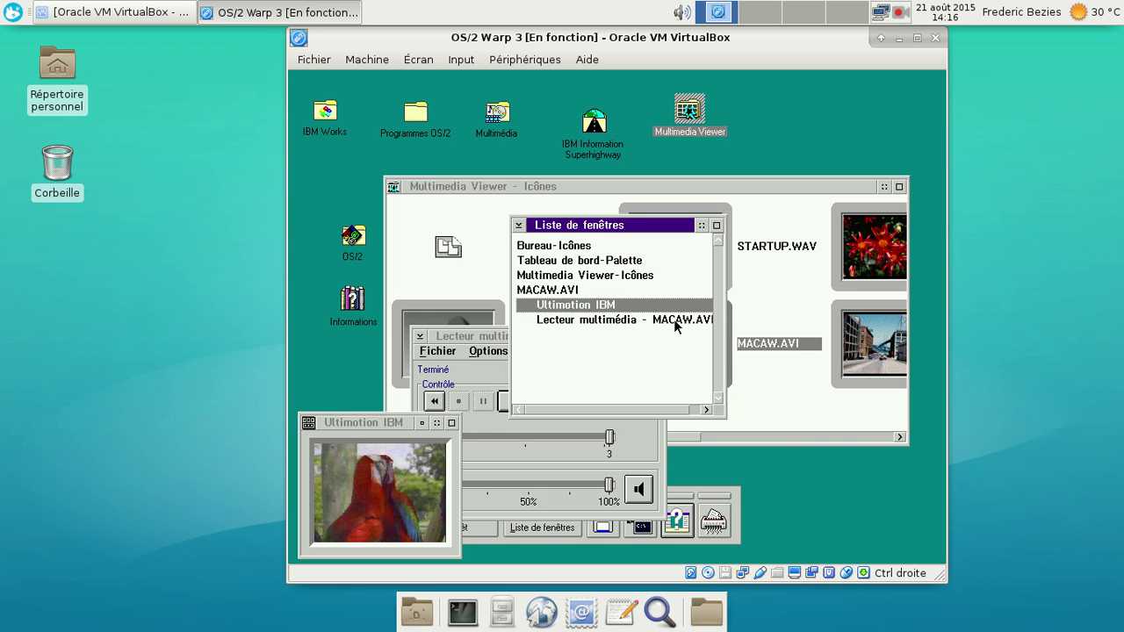
{"action": "right_click", "coordinate": [557, 307]}
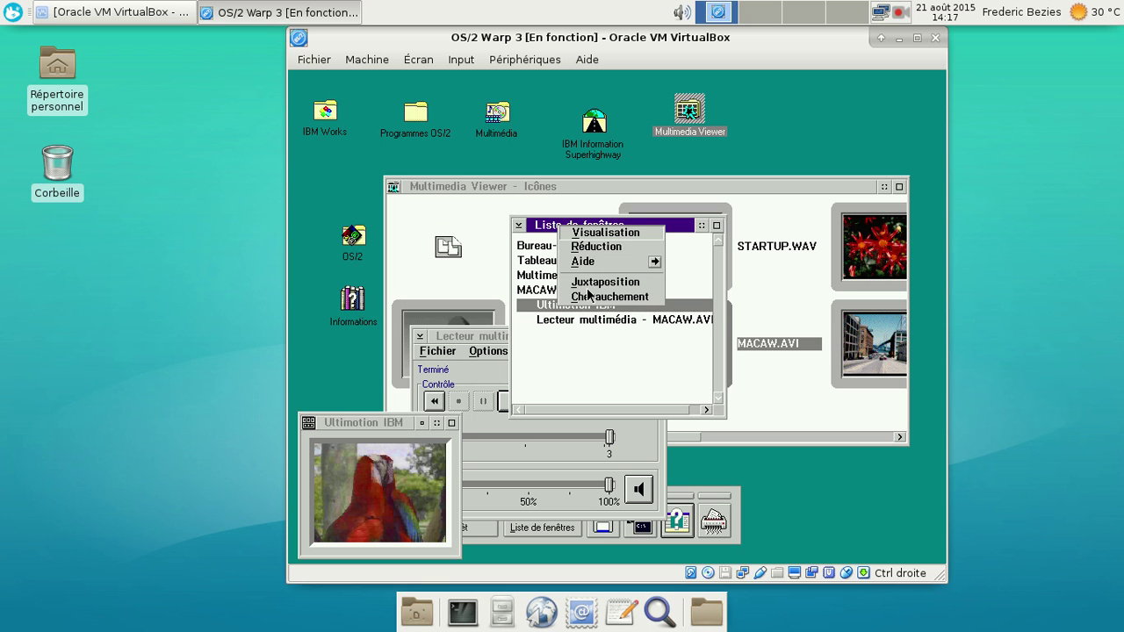
{"action": "left_click", "coordinate": [290, 423]}
{"action": "double_click", "coordinate": [419, 336]}
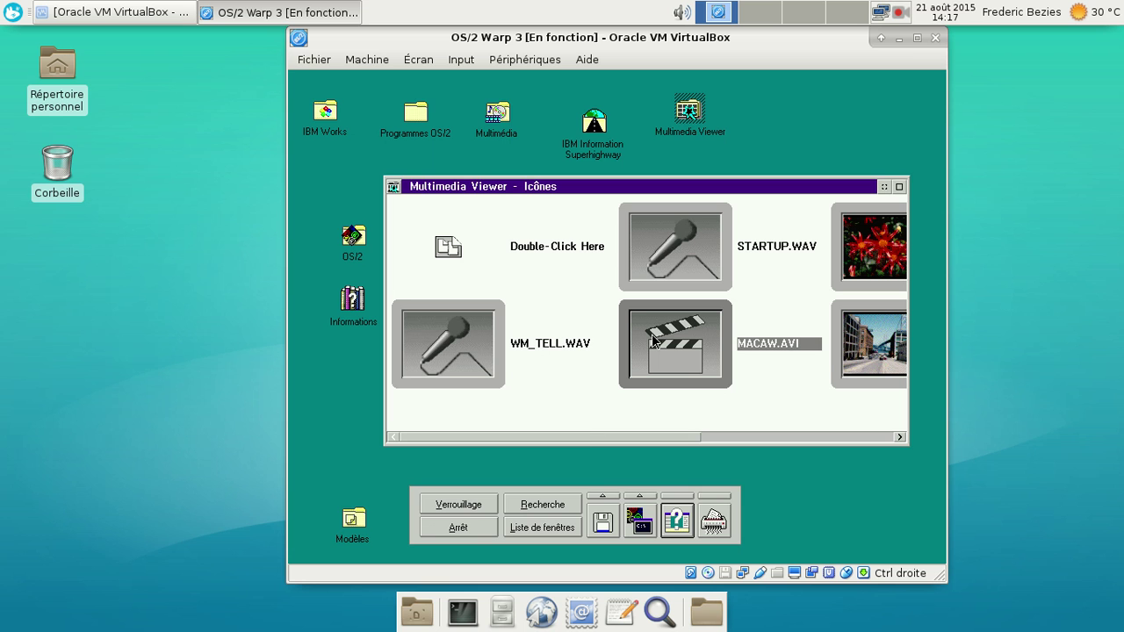
Close the Multimedia Viewer, open the IBM Works folder, and set its icon format to Multicolonne.
{"action": "double_click", "coordinate": [393, 187]}
{"action": "double_click", "coordinate": [325, 114]}
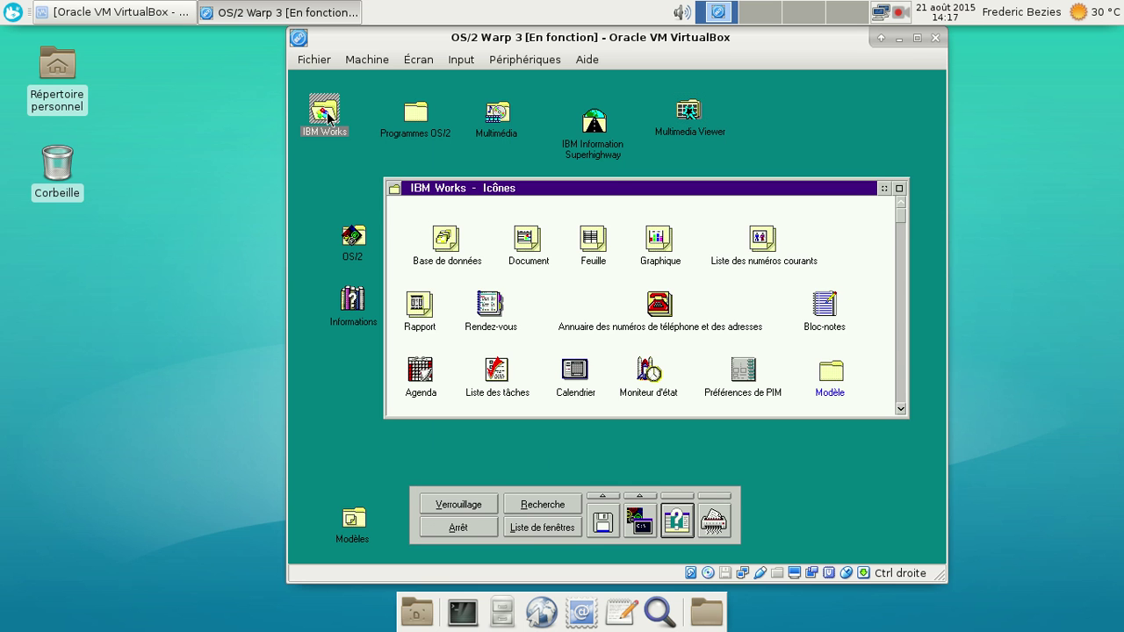
{"action": "right_click", "coordinate": [757, 310]}
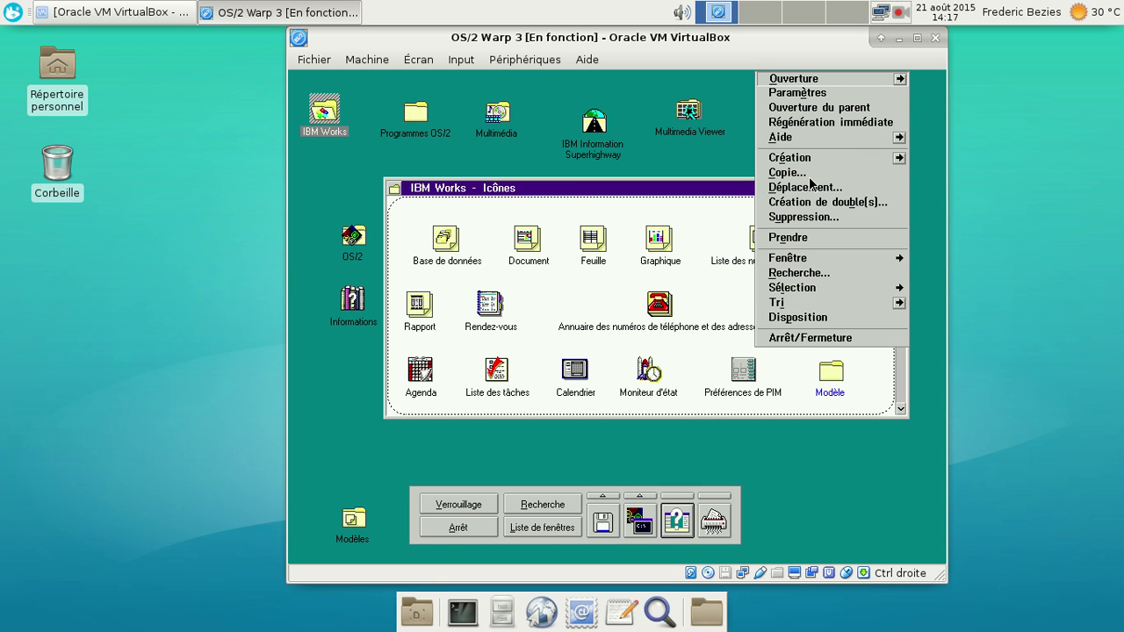
{"action": "left_click", "coordinate": [823, 94]}
{"action": "left_click", "coordinate": [497, 238]}
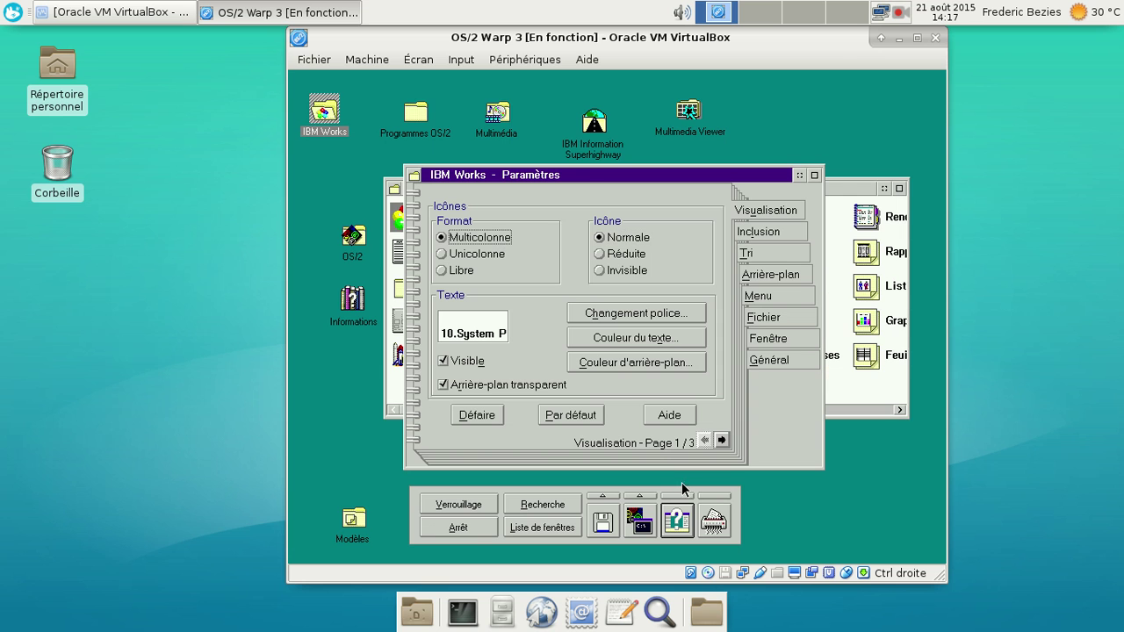
{"action": "double_click", "coordinate": [412, 176]}
Launch IBM Works, create a new Traitement de texte document, and write "On tape du texte sous OS/2 ! Cool, non ? :D".
{"action": "double_click", "coordinate": [405, 218]}
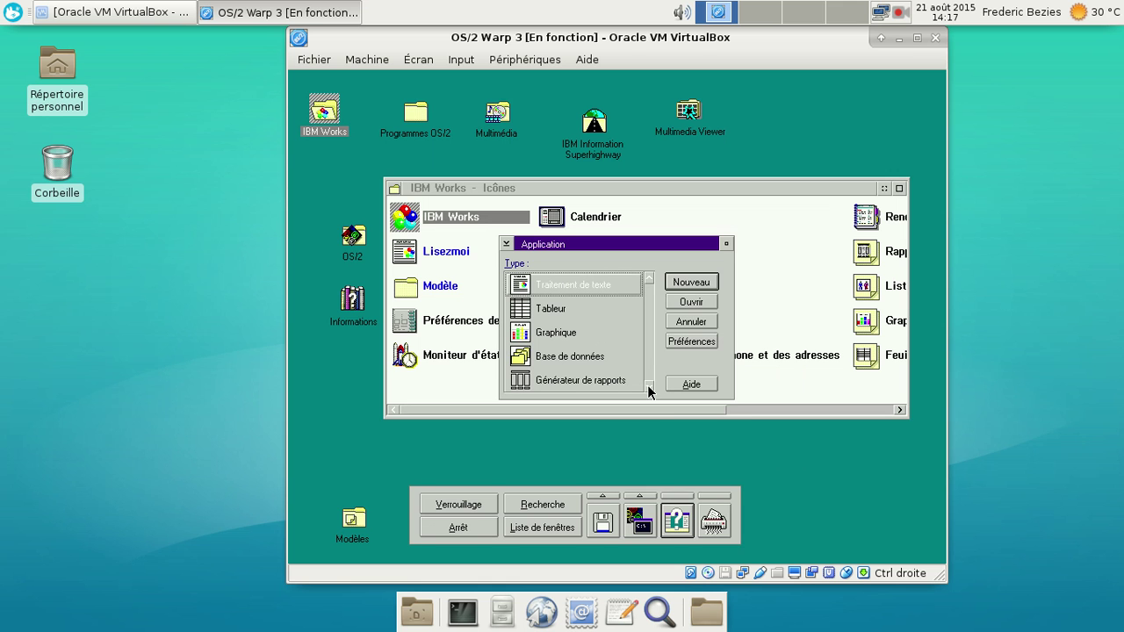
{"action": "left_click", "coordinate": [682, 282]}
{"action": "type", "text": "On tape "}
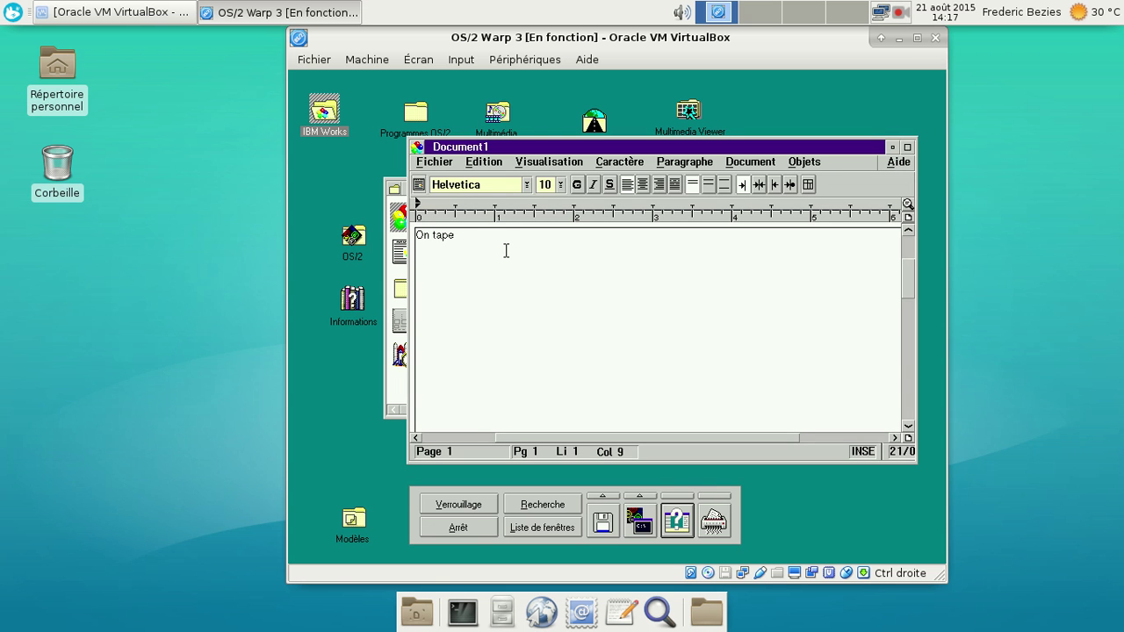
{"action": "type", "text": "du texte sous OS/2   ! Cool,; non ? :D"}
Format the whole line of text as bold, italic and underlined.
{"action": "key", "text": "shift+Home"}
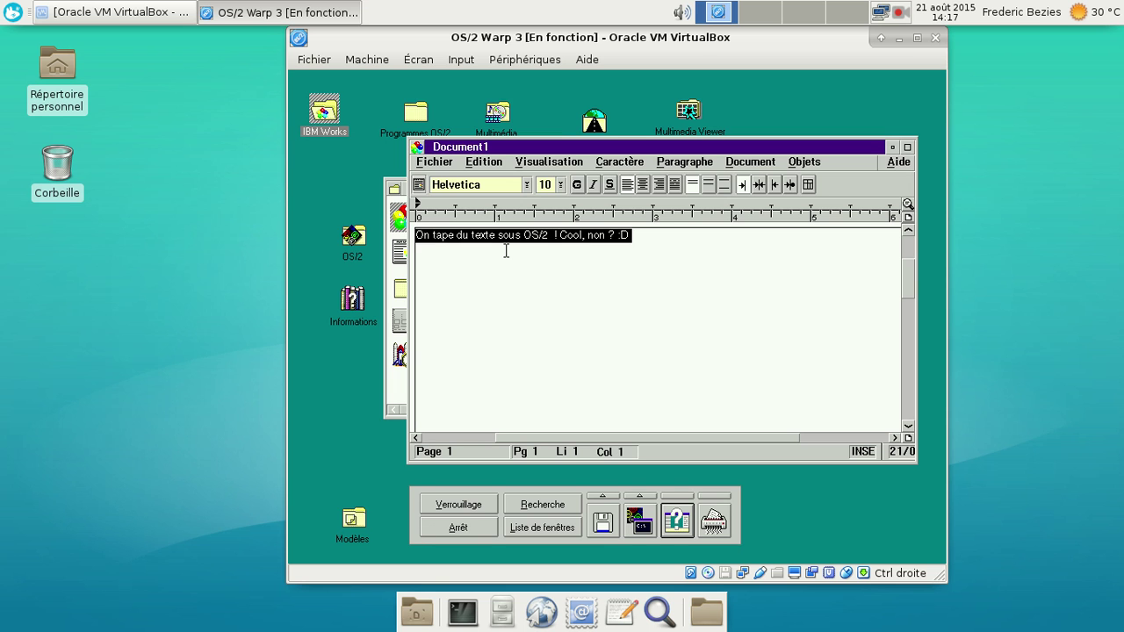
{"action": "left_click", "coordinate": [577, 185]}
{"action": "left_click", "coordinate": [593, 184]}
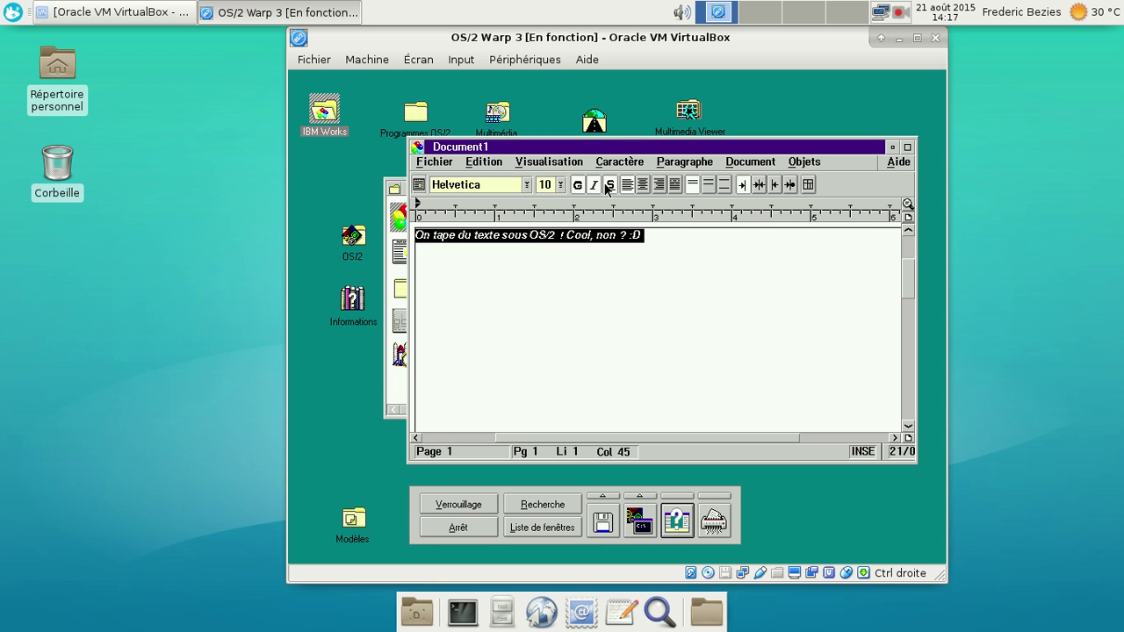
{"action": "left_click", "coordinate": [607, 184]}
{"action": "left_click", "coordinate": [763, 261]}
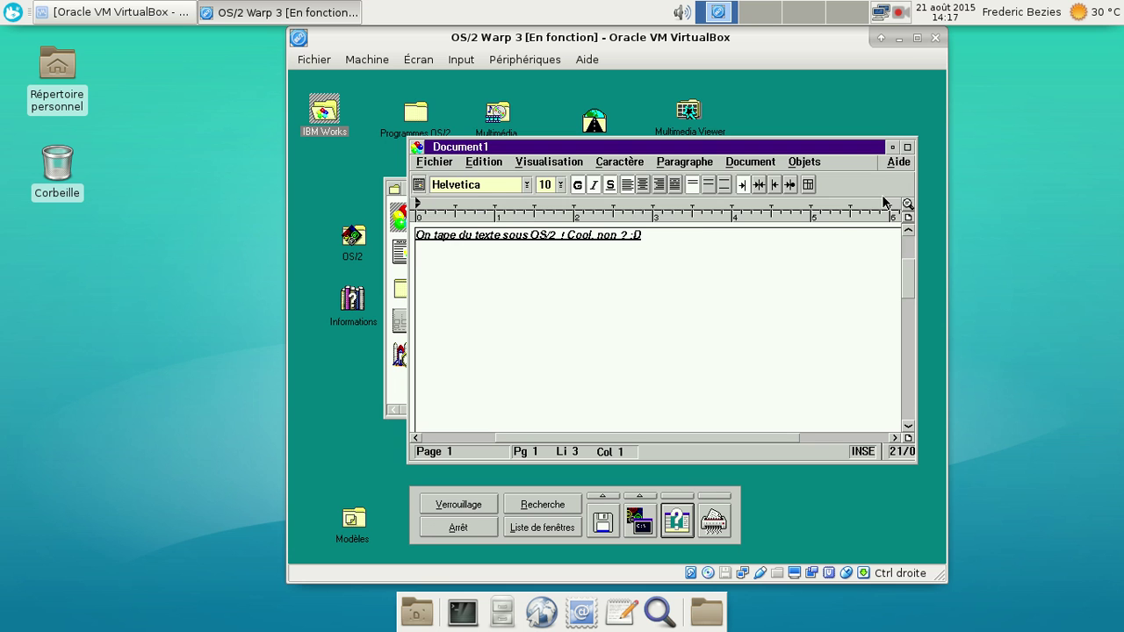
Minimize the text document and open the Feuille spreadsheet from the IBM Works folder.
{"action": "left_click", "coordinate": [891, 147]}
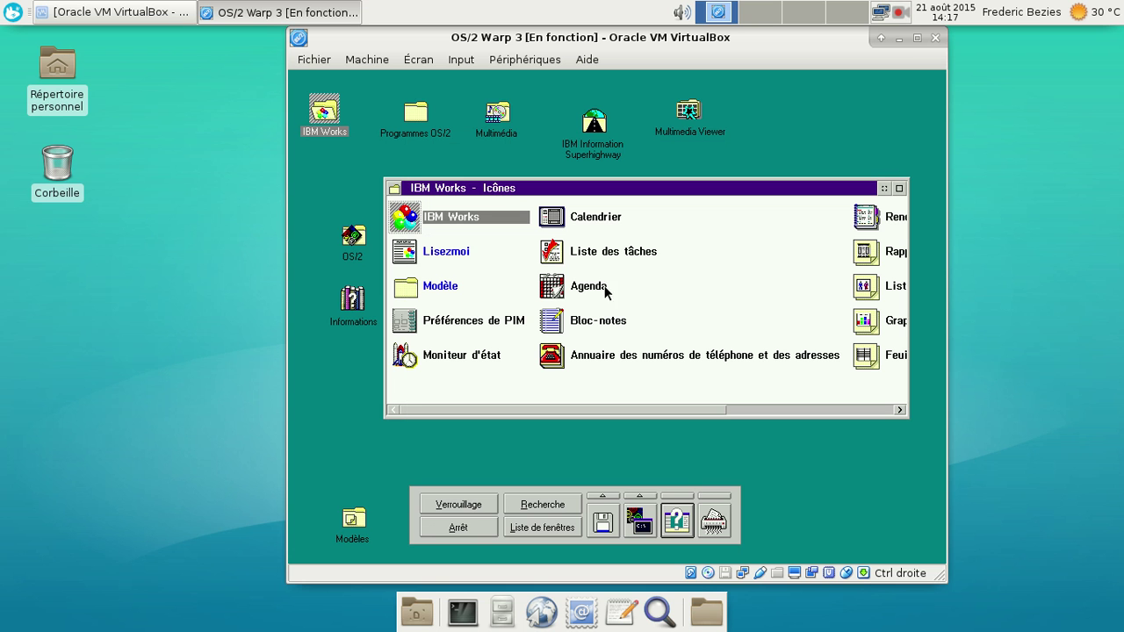
{"action": "left_click", "coordinate": [375, 151]}
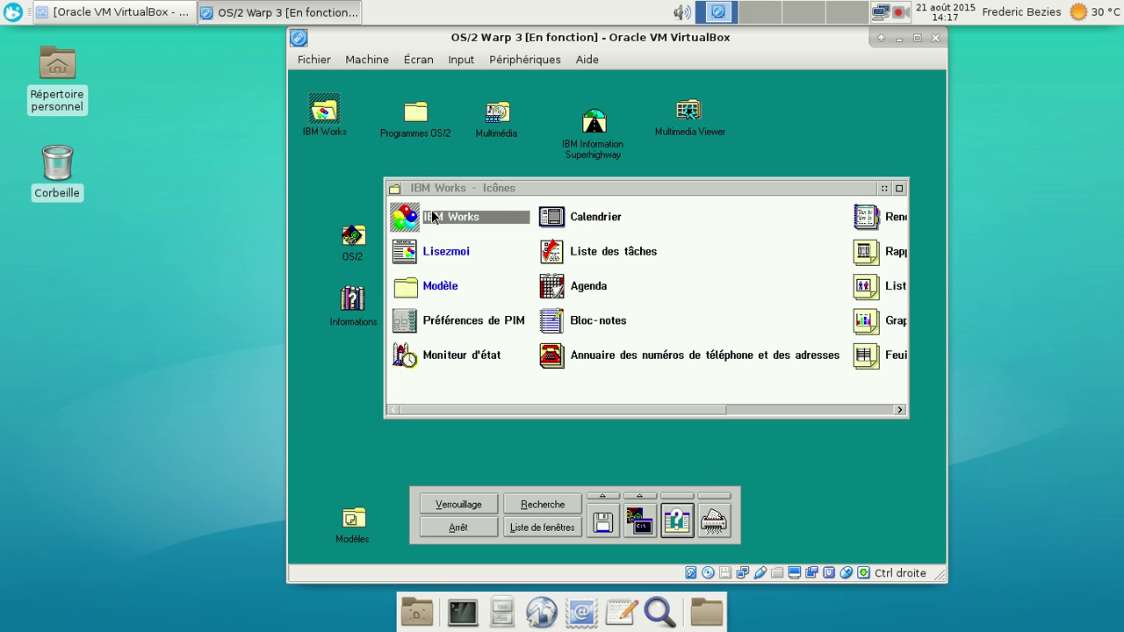
{"action": "left_click", "coordinate": [493, 173]}
{"action": "left_click", "coordinate": [849, 408]}
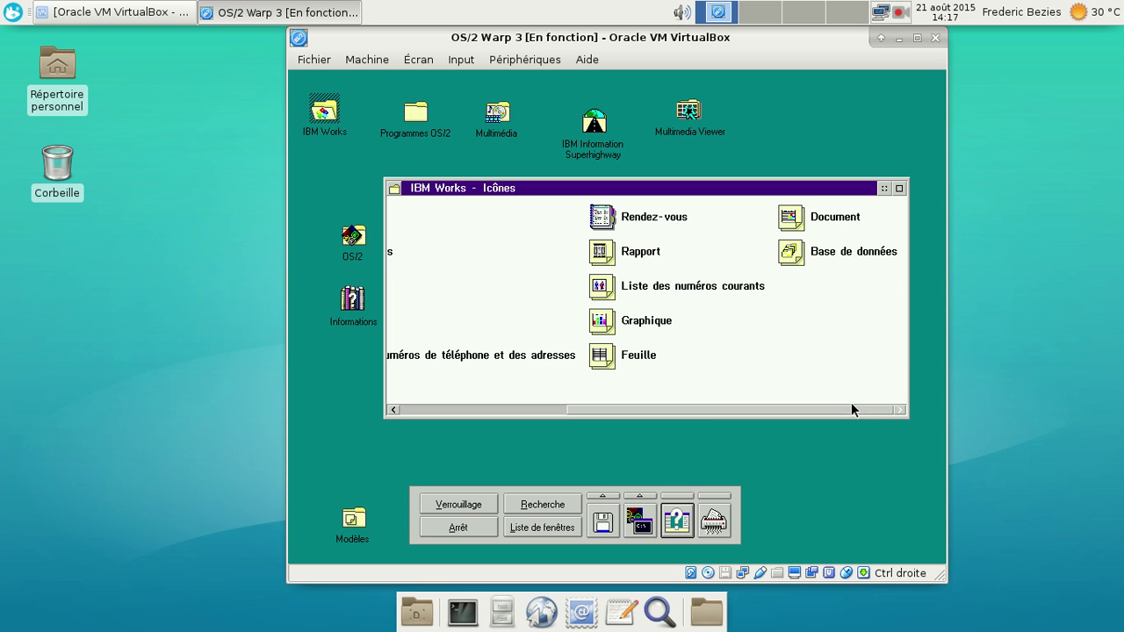
{"action": "double_click", "coordinate": [640, 355]}
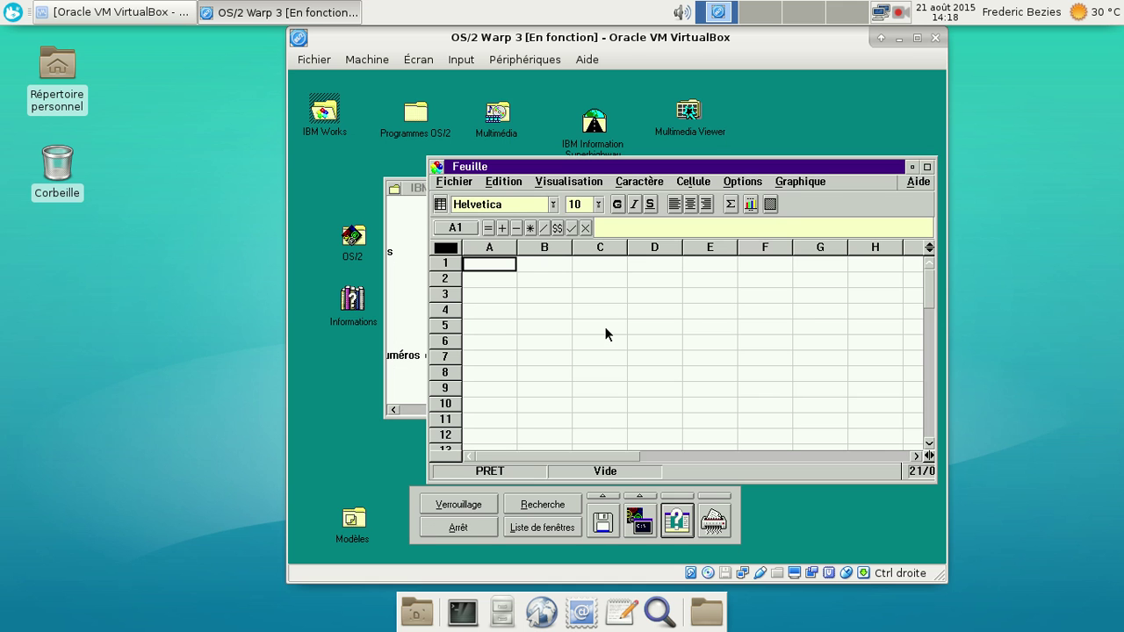
Enter 1, 2 and 3 in cells A1 to A3 of the spreadsheet, and select cell A4.
{"action": "type", "text": "1"}
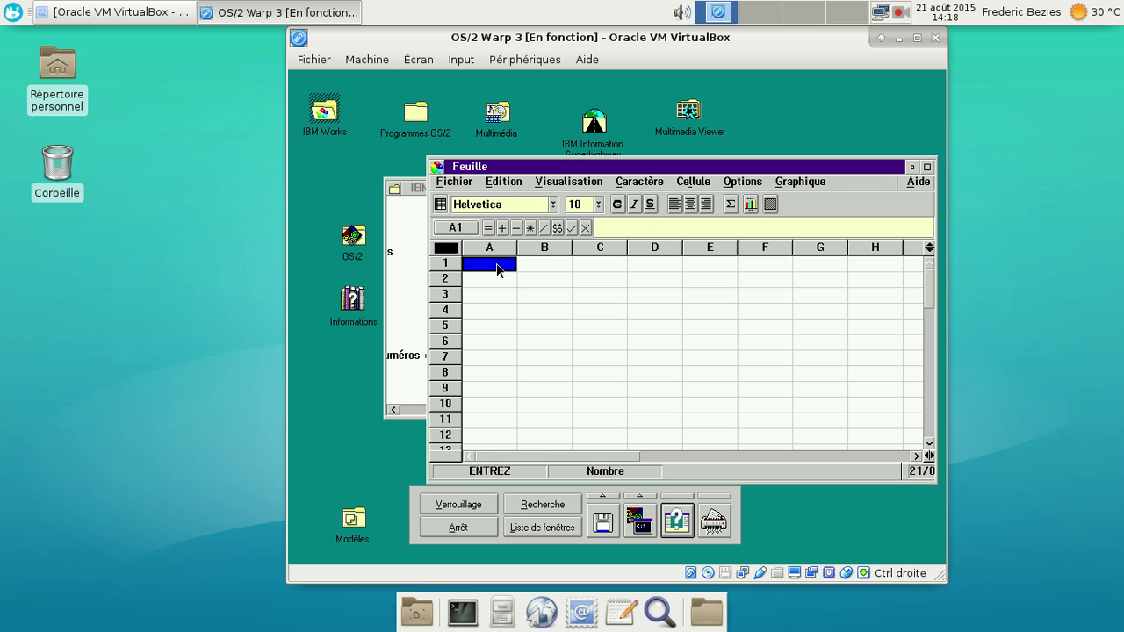
{"action": "key", "text": "Down"}
{"action": "type", "text": "2"}
{"action": "key", "text": "Return"}
{"action": "key", "text": "Down"}
{"action": "type", "text": "3"}
{"action": "key", "text": "Return"}
{"action": "key", "text": "Right"}
{"action": "key", "text": "Down"}
{"action": "key", "text": "Left"}
{"action": "left_click_drag", "start_coordinate": [506, 267], "coordinate": [501, 312]}
{"action": "left_click", "coordinate": [500, 311]}
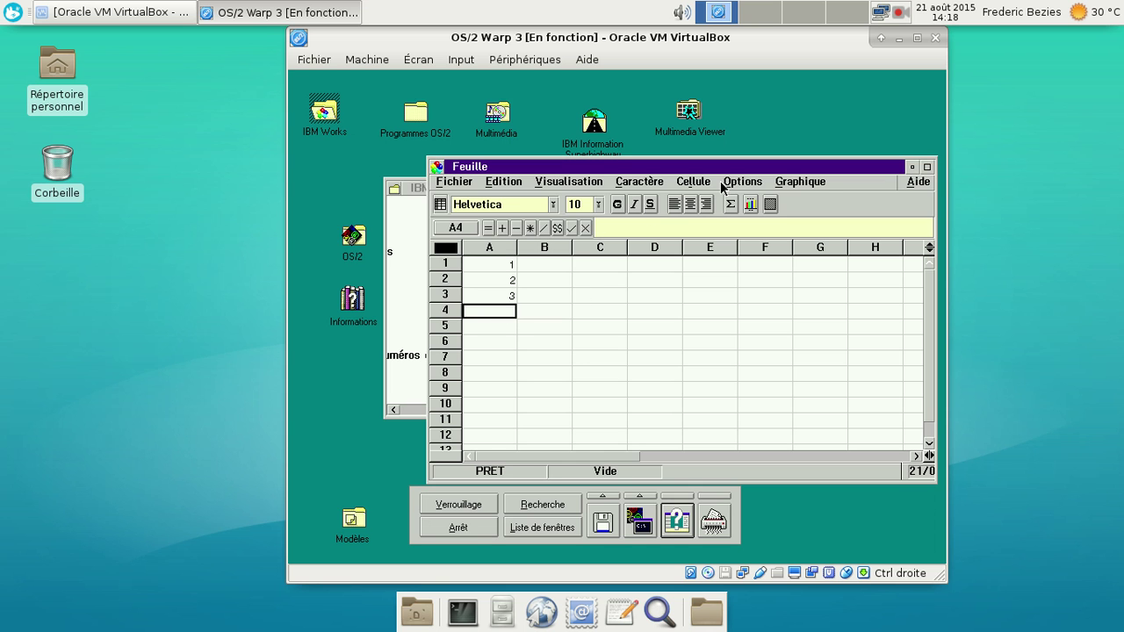
Sum cells A1 to A3 in cell A4 of the spreadsheet with the sum function.
{"action": "left_click", "coordinate": [693, 182]}
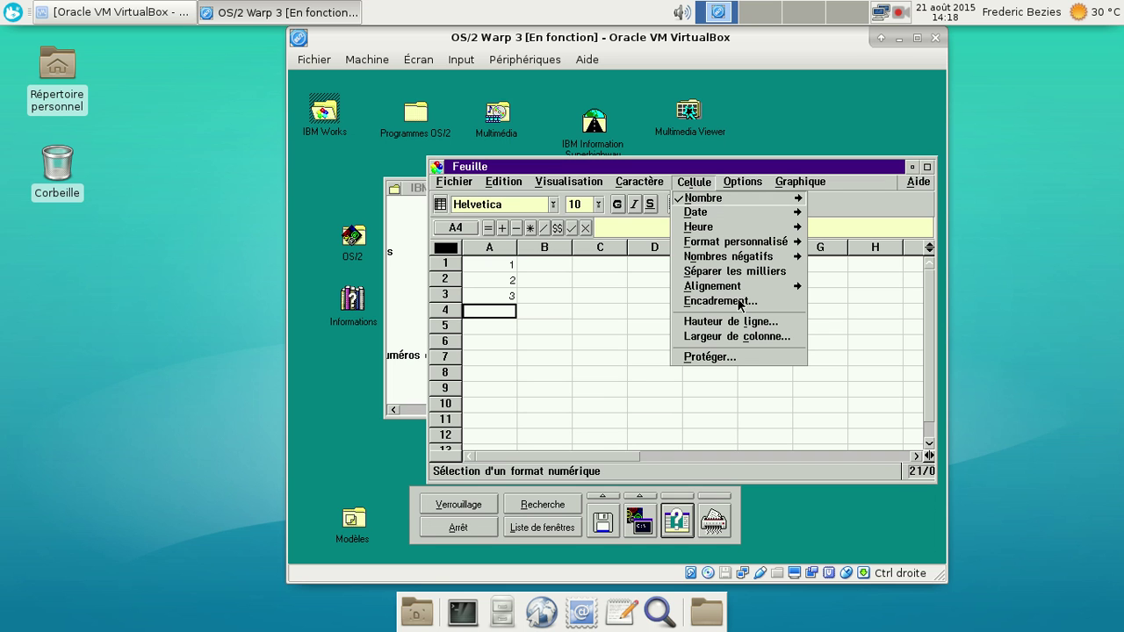
{"action": "left_click", "coordinate": [588, 184]}
{"action": "left_click", "coordinate": [588, 184]}
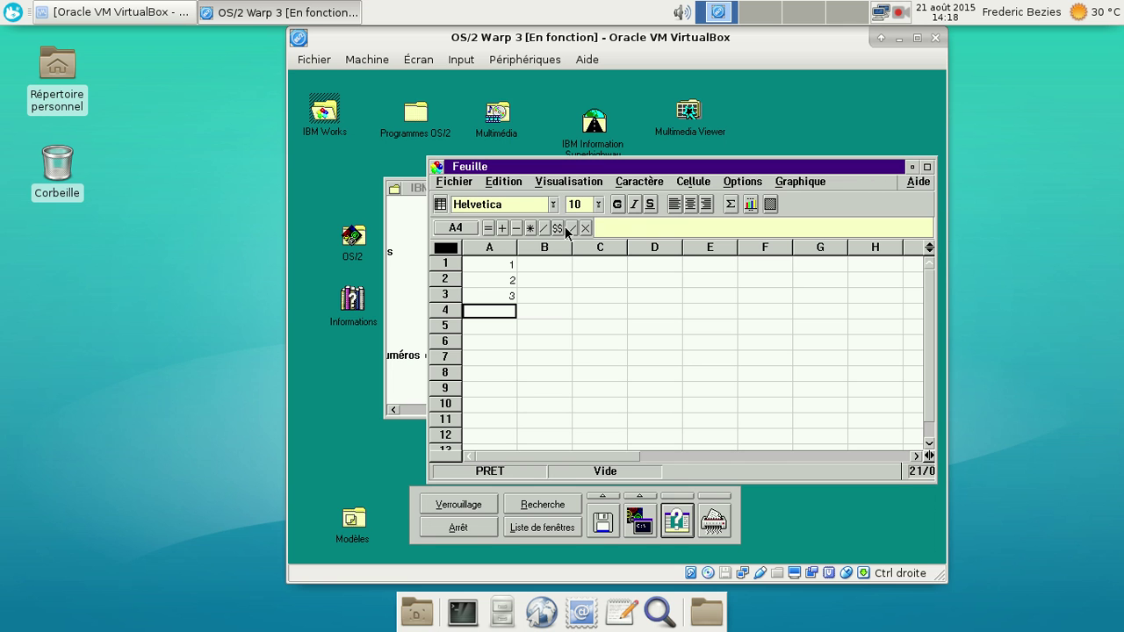
{"action": "left_click", "coordinate": [560, 227]}
{"action": "left_click", "coordinate": [728, 206]}
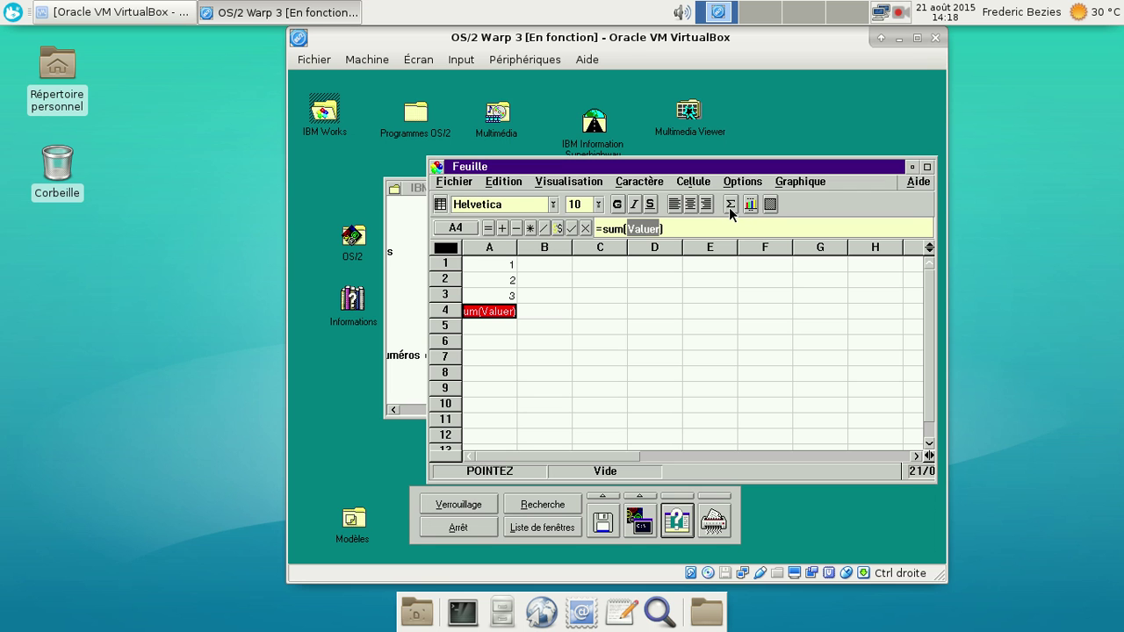
{"action": "left_click_drag", "start_coordinate": [512, 263], "coordinate": [515, 296]}
{"action": "key", "text": "Return"}
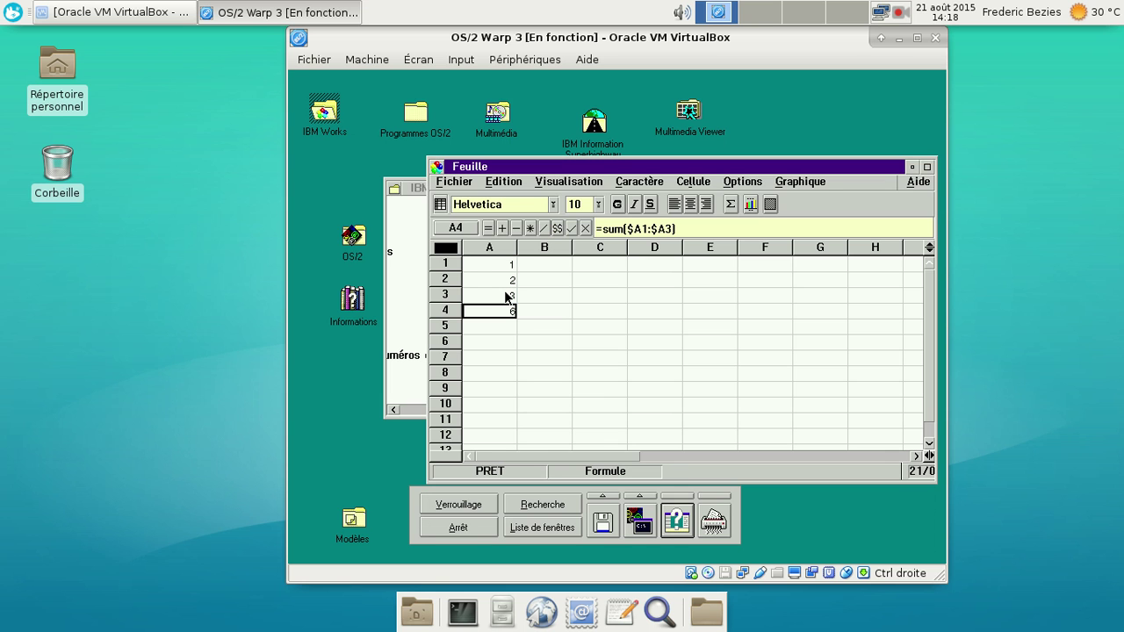
Close the spreadsheet without saving it.
{"action": "double_click", "coordinate": [438, 167]}
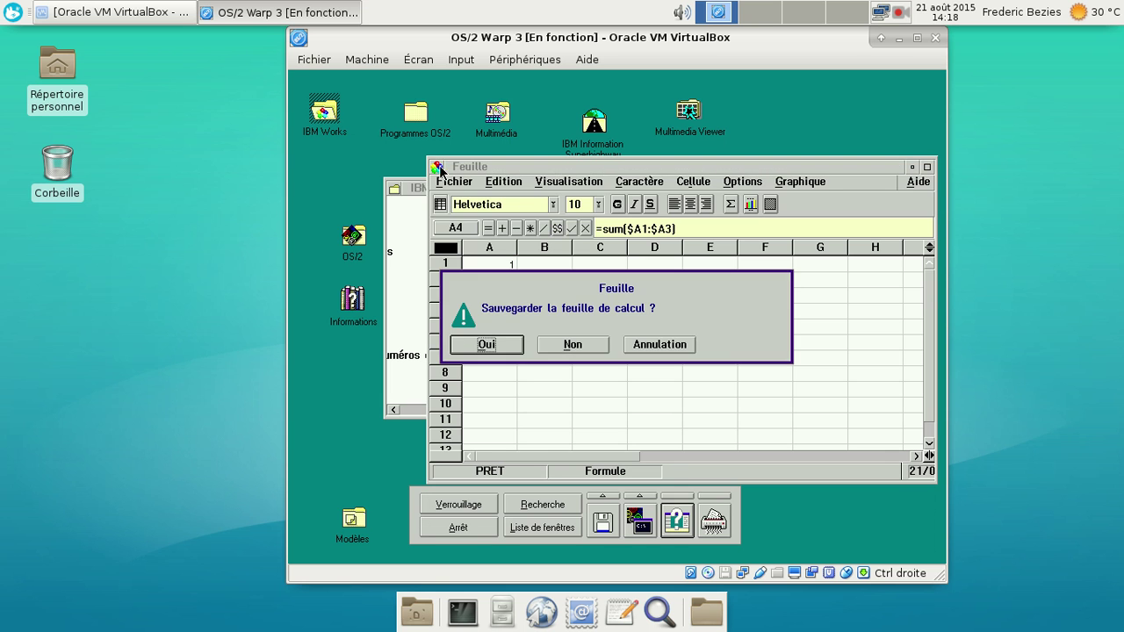
{"action": "left_click", "coordinate": [593, 347]}
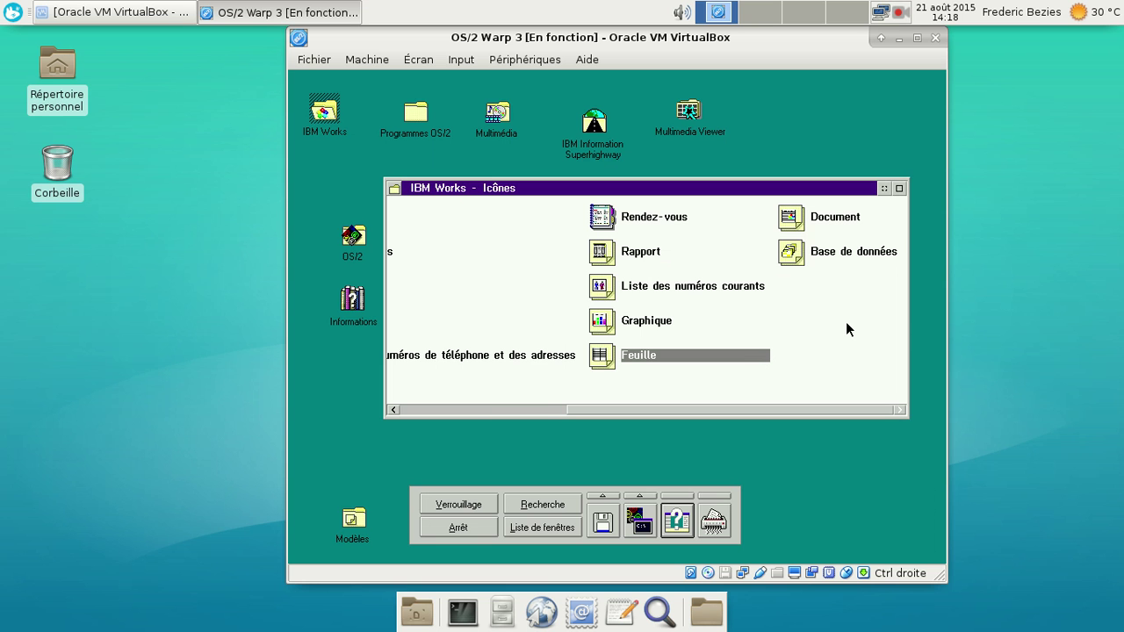
View a new blank Document from the IBM Works folder, and close both the document and the folder.
{"action": "double_click", "coordinate": [824, 222]}
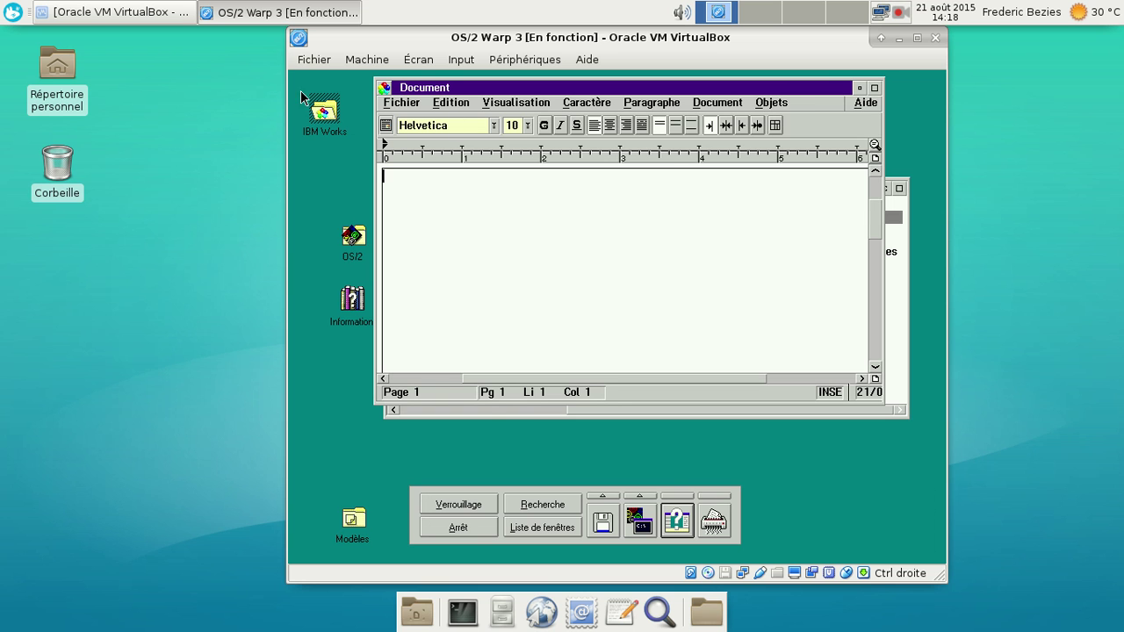
{"action": "double_click", "coordinate": [385, 89]}
{"action": "double_click", "coordinate": [395, 188]}
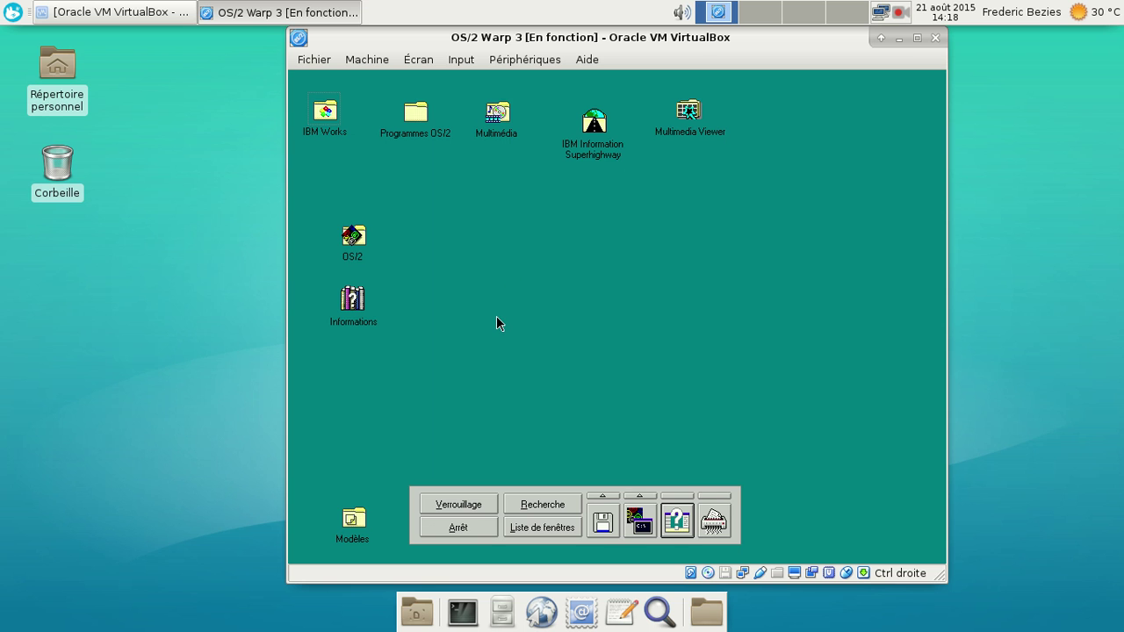
Open the Modèles folder and create a folder on the desktop below Informations from the Dossier template.
{"action": "double_click", "coordinate": [352, 518]}
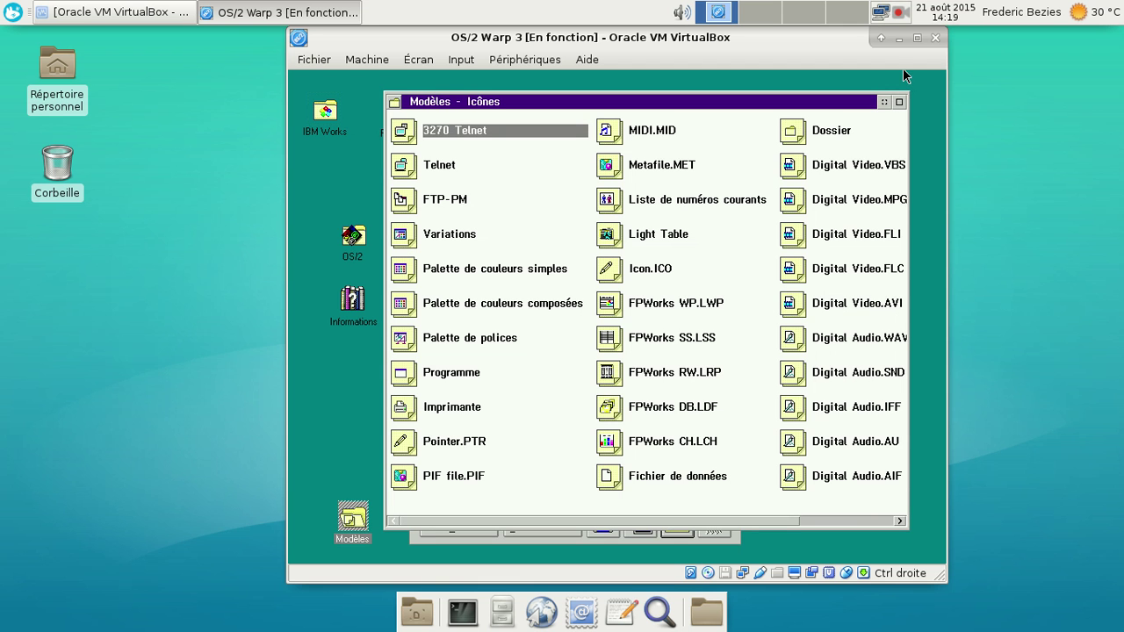
{"action": "left_click", "coordinate": [804, 129]}
{"action": "left_click_drag", "start_coordinate": [802, 128], "coordinate": [334, 364]}
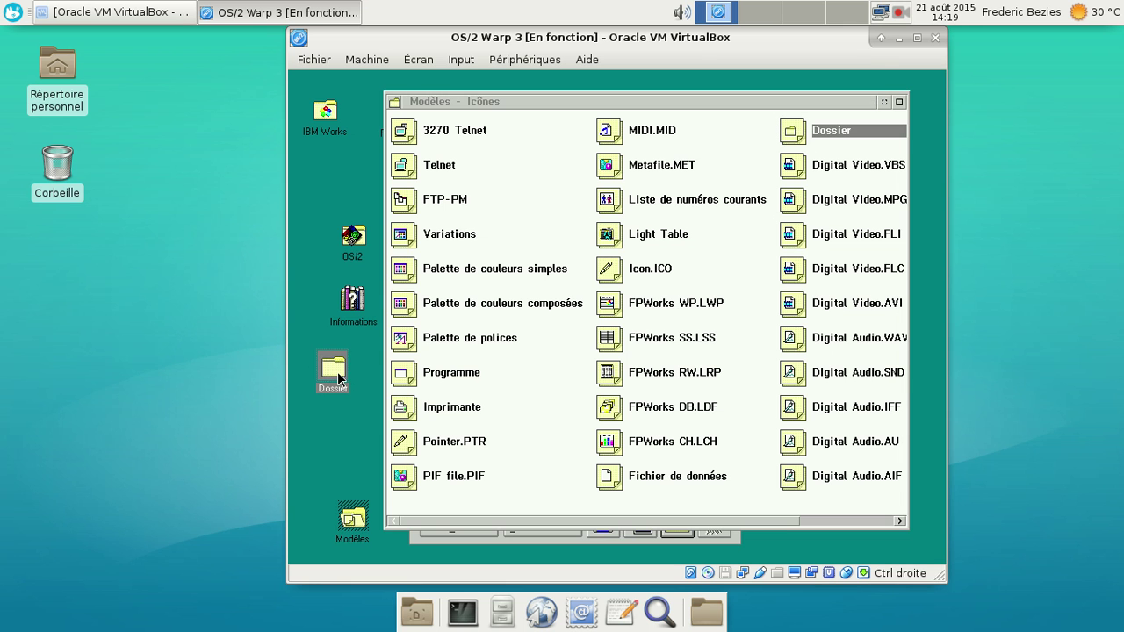
Create a Bitmap.BMP file on the desktop below Dossier from its template and try to open it in the icon editor.
{"action": "left_click", "coordinate": [834, 521]}
{"action": "left_click_drag", "start_coordinate": [819, 520], "coordinate": [717, 520]}
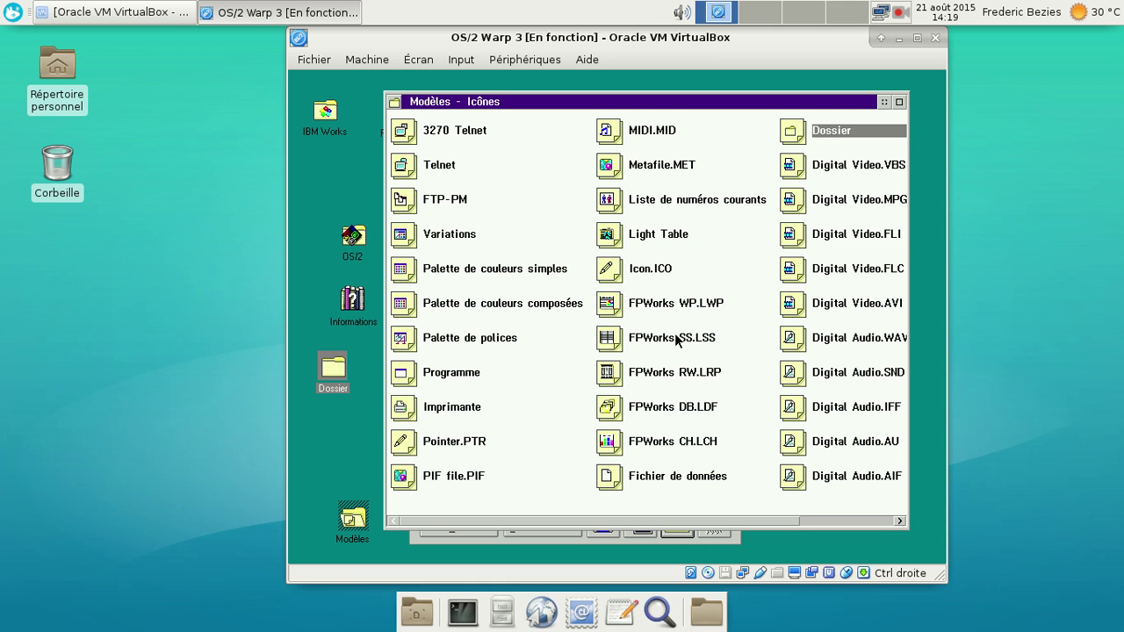
{"action": "left_click", "coordinate": [848, 519]}
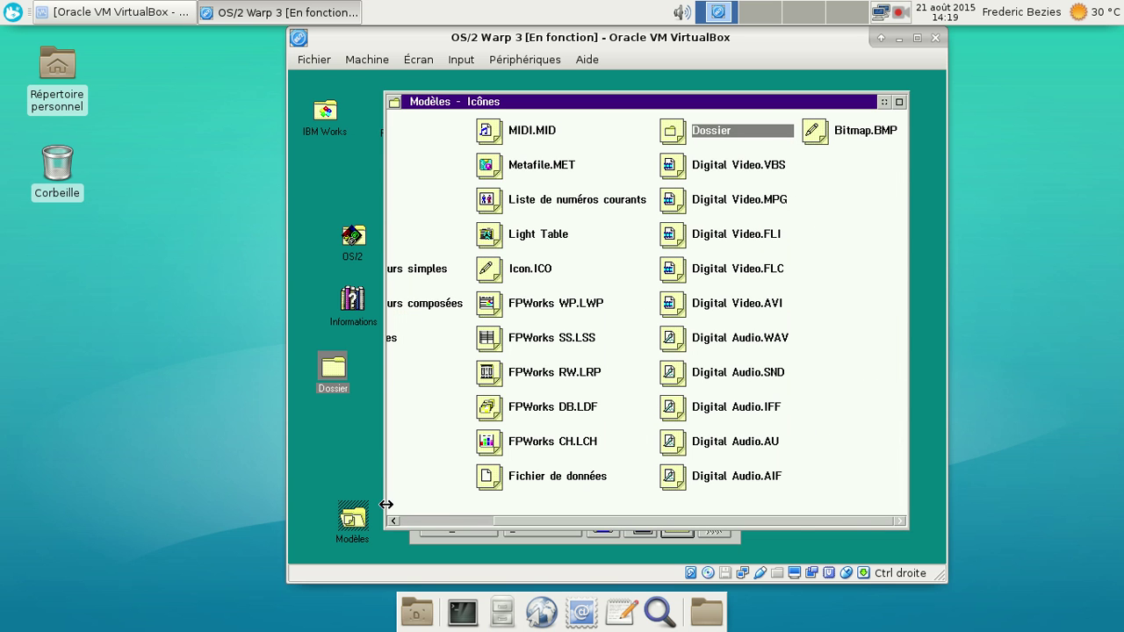
{"action": "left_click", "coordinate": [422, 518]}
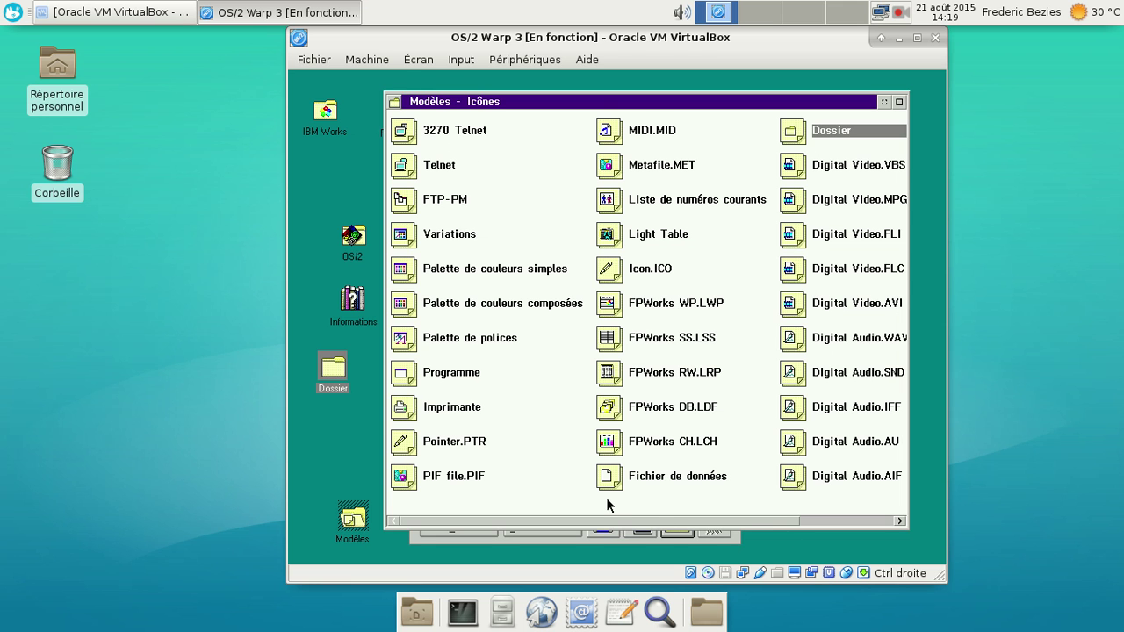
{"action": "left_click", "coordinate": [846, 521]}
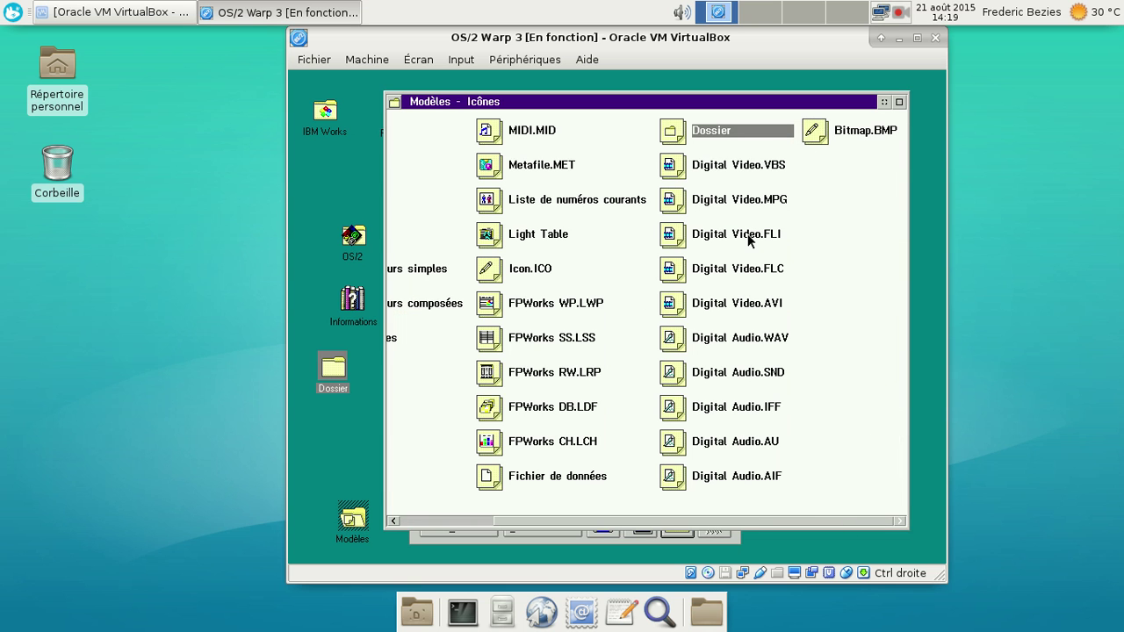
{"action": "left_click", "coordinate": [812, 138]}
{"action": "left_click_drag", "start_coordinate": [813, 139], "coordinate": [349, 439]}
{"action": "double_click", "coordinate": [348, 443]}
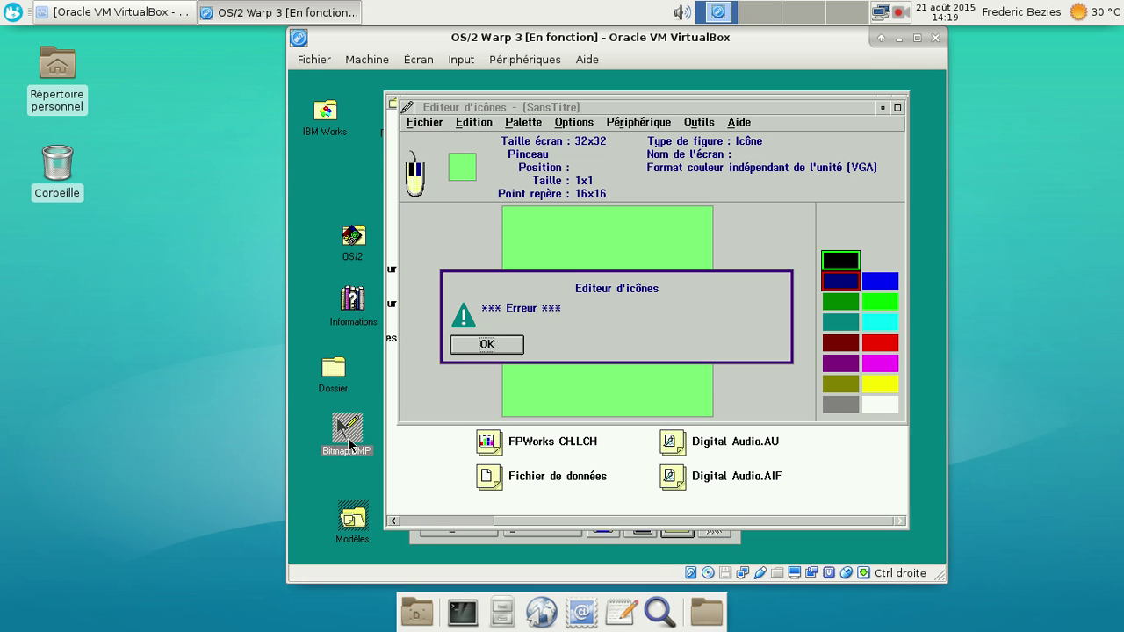
{"action": "left_click", "coordinate": [504, 343]}
{"action": "left_click", "coordinate": [462, 342]}
{"action": "left_click", "coordinate": [461, 342]}
Delete Bitmap.BMP from the desktop and confirm its removal.
{"action": "right_click", "coordinate": [351, 427]}
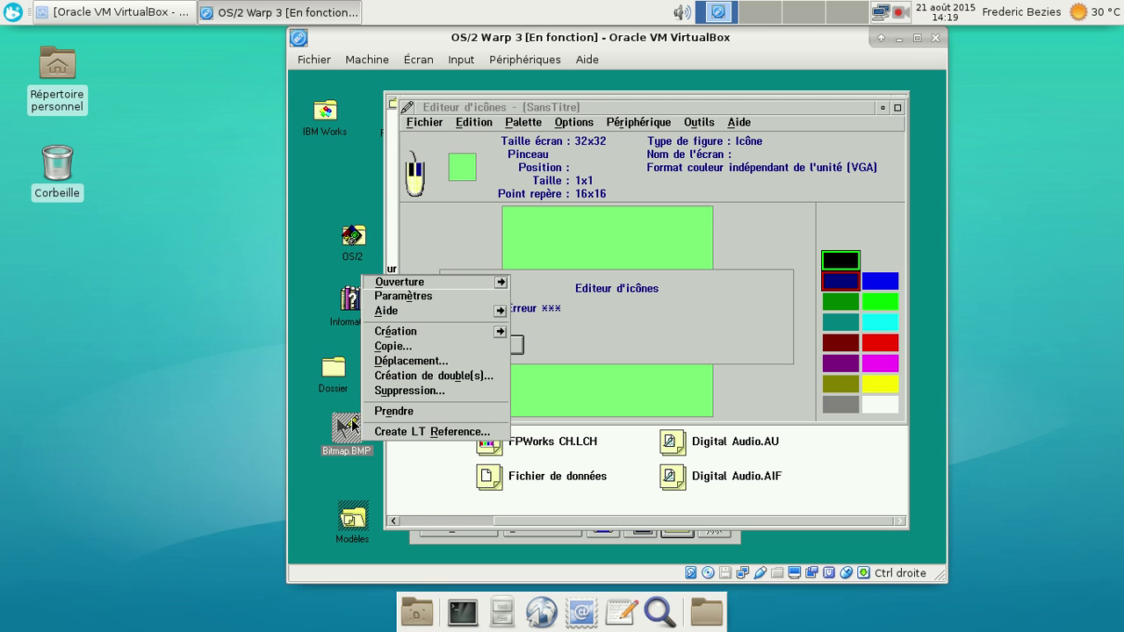
{"action": "left_click", "coordinate": [412, 391]}
{"action": "left_click", "coordinate": [421, 522]}
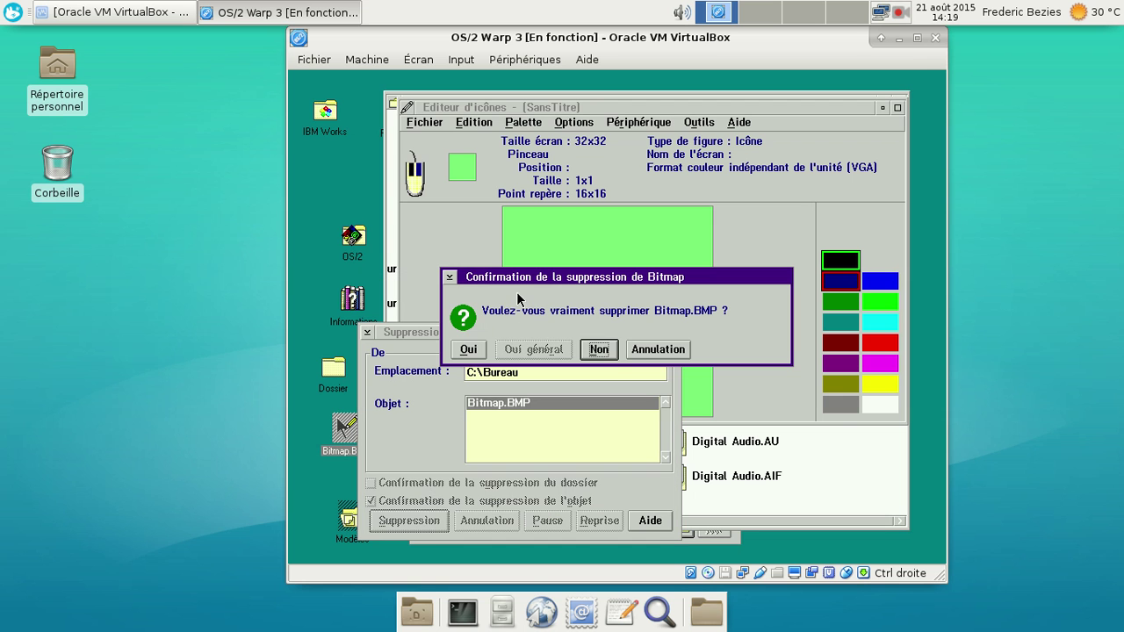
{"action": "left_click", "coordinate": [468, 350]}
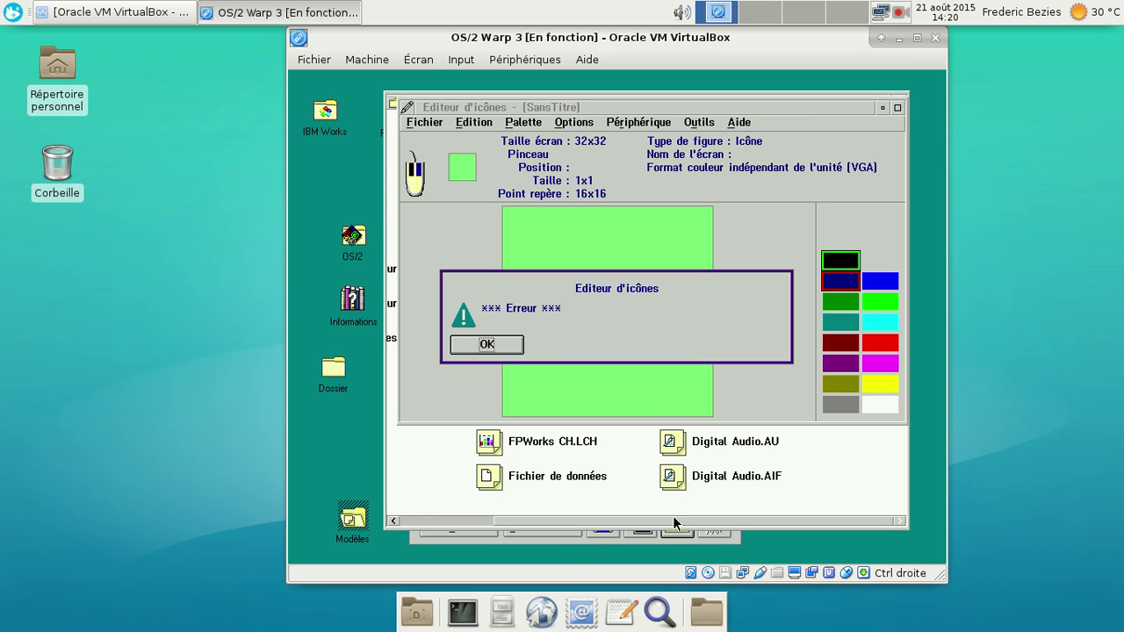
Try to close the IBM Works document from the window list, and cancel saving the file.
{"action": "left_click", "coordinate": [560, 542]}
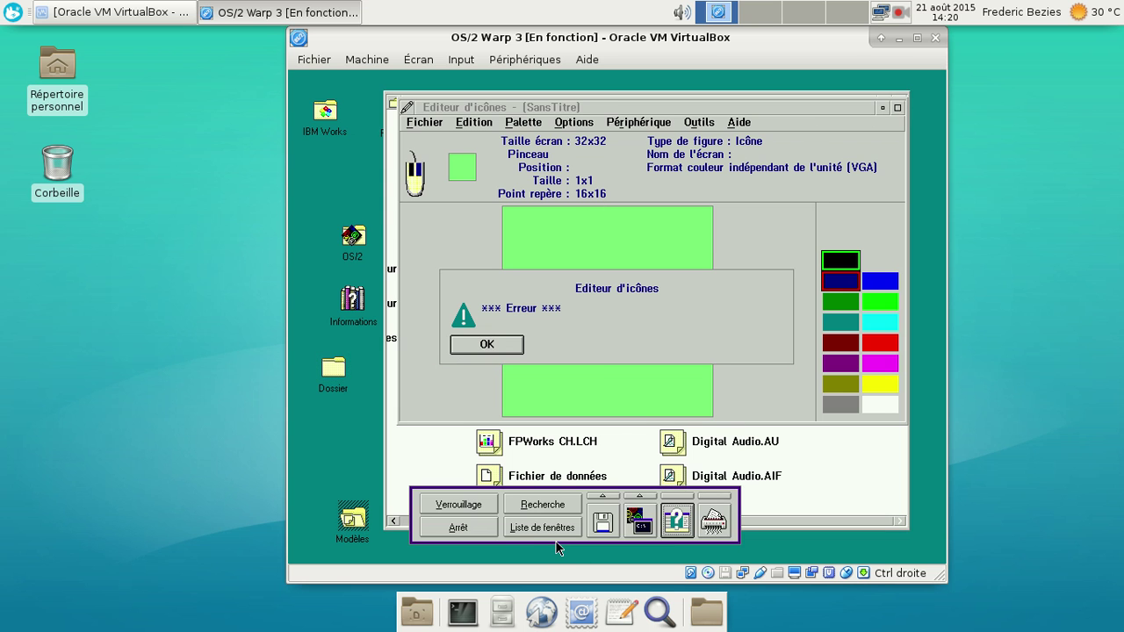
{"action": "left_click", "coordinate": [533, 529]}
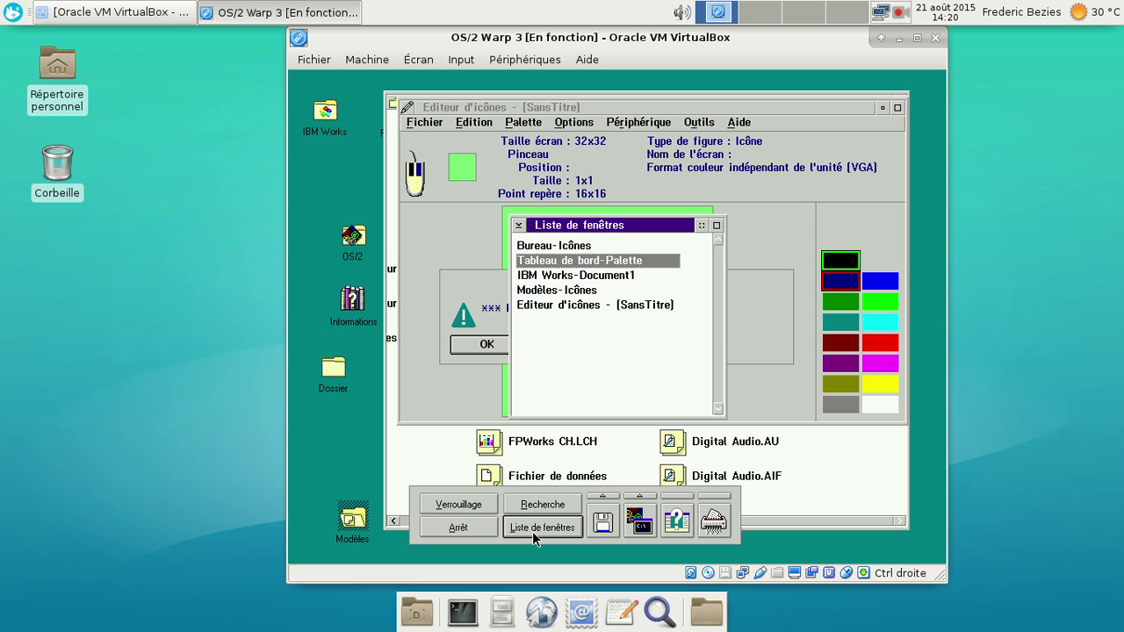
{"action": "left_click", "coordinate": [591, 275]}
{"action": "right_click", "coordinate": [591, 275]}
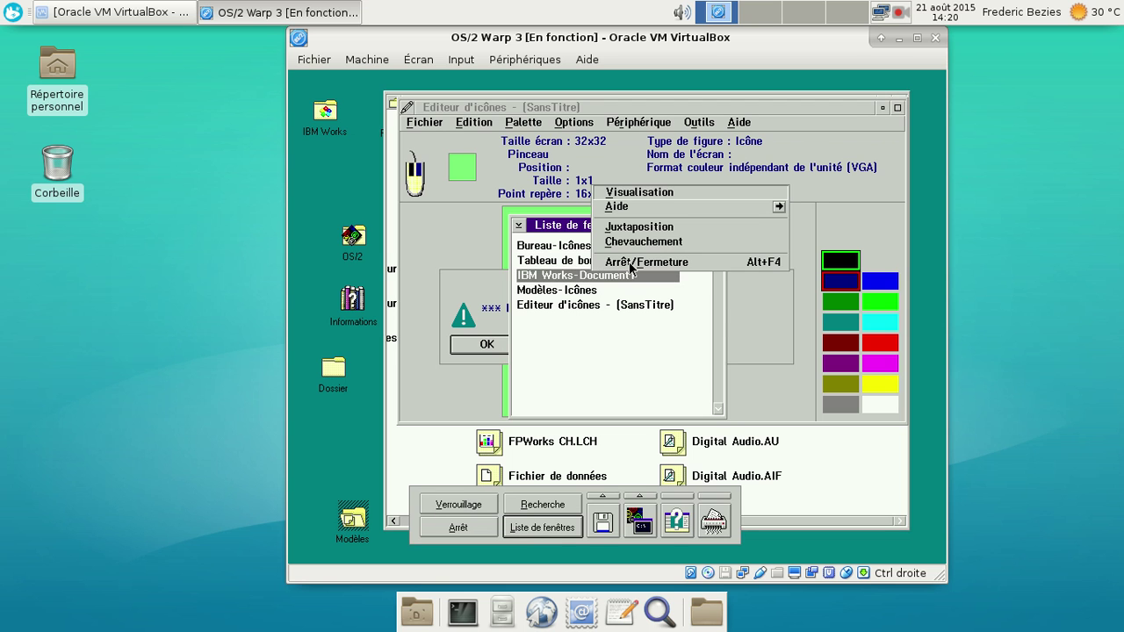
{"action": "left_click", "coordinate": [627, 266]}
{"action": "left_click", "coordinate": [509, 343]}
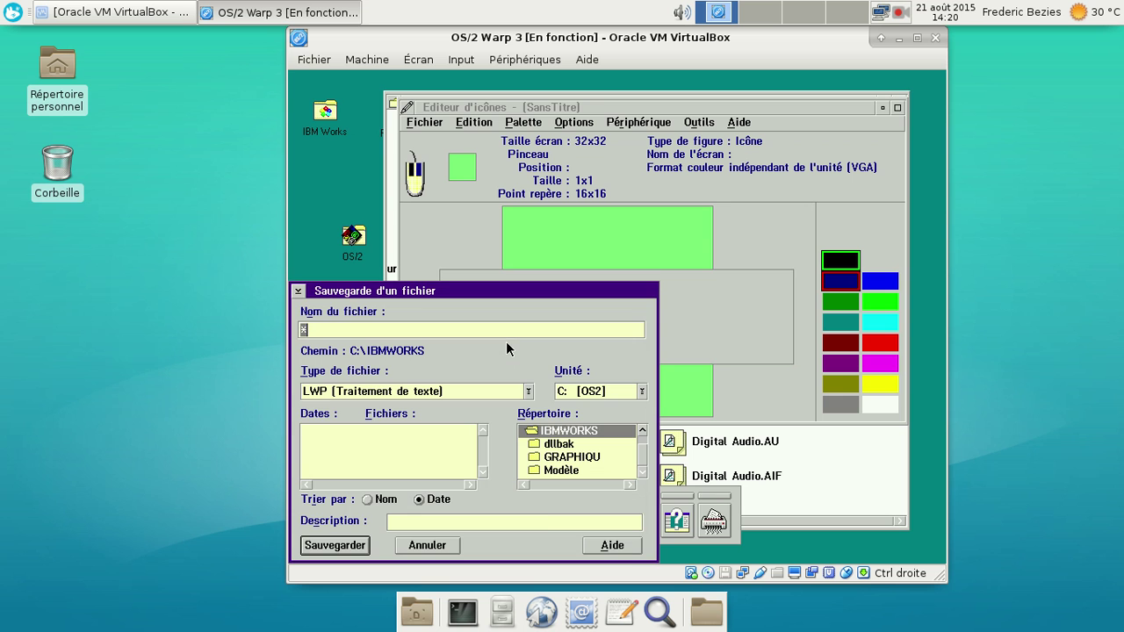
{"action": "left_click", "coordinate": [432, 545]}
Close the icon editor from the window list, and close the Modèles folder.
{"action": "left_click", "coordinate": [516, 530]}
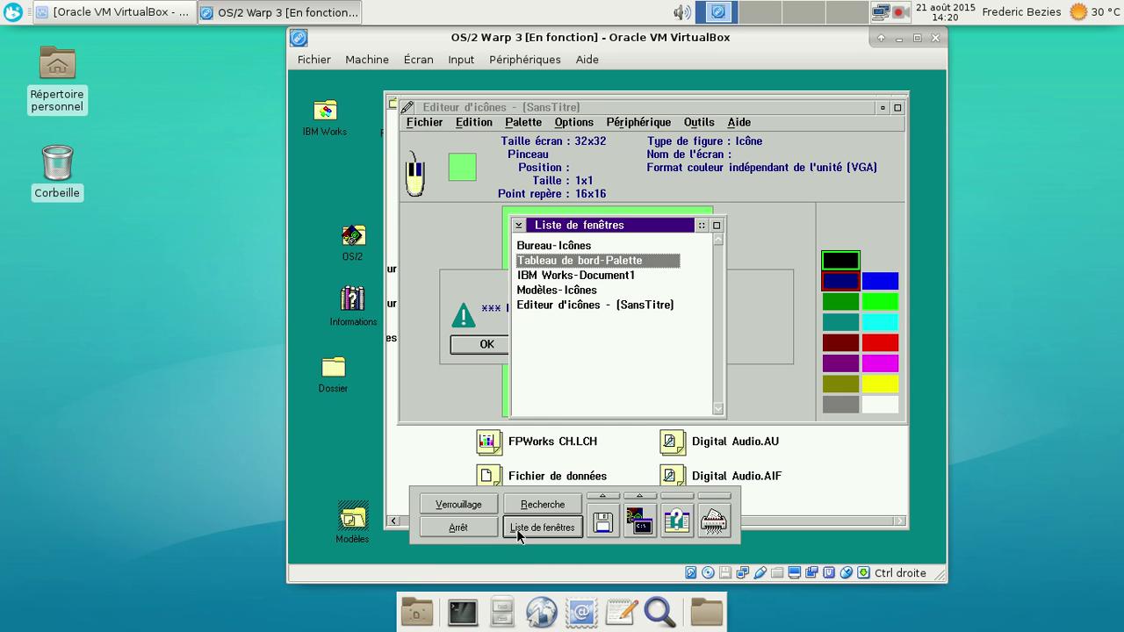
{"action": "left_click", "coordinate": [574, 304]}
{"action": "right_click", "coordinate": [573, 304]}
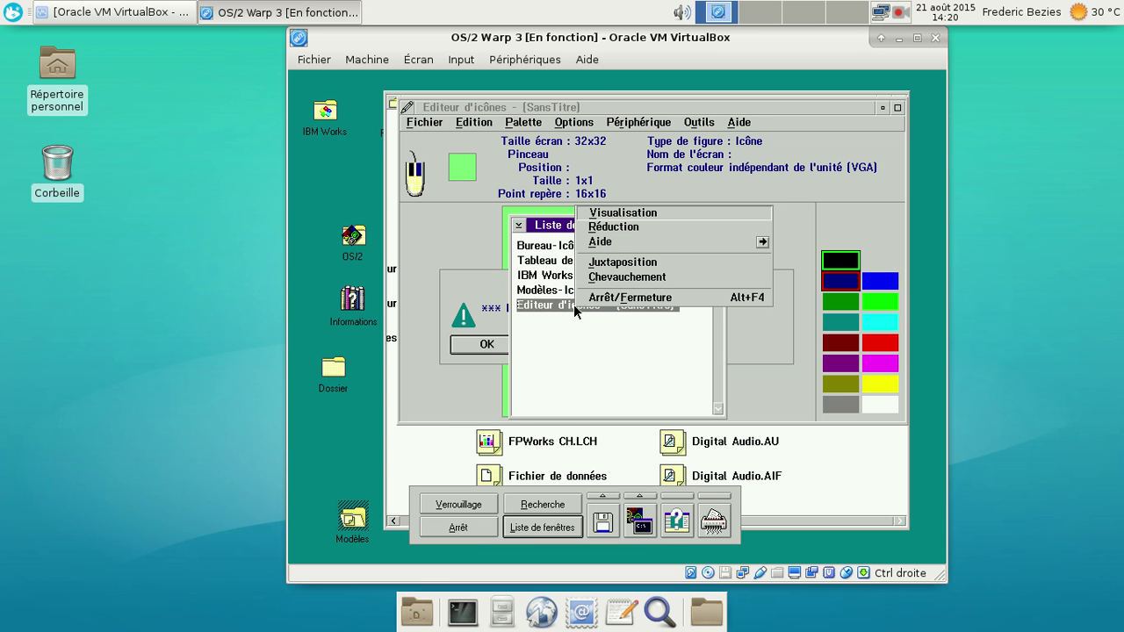
{"action": "left_click", "coordinate": [635, 298]}
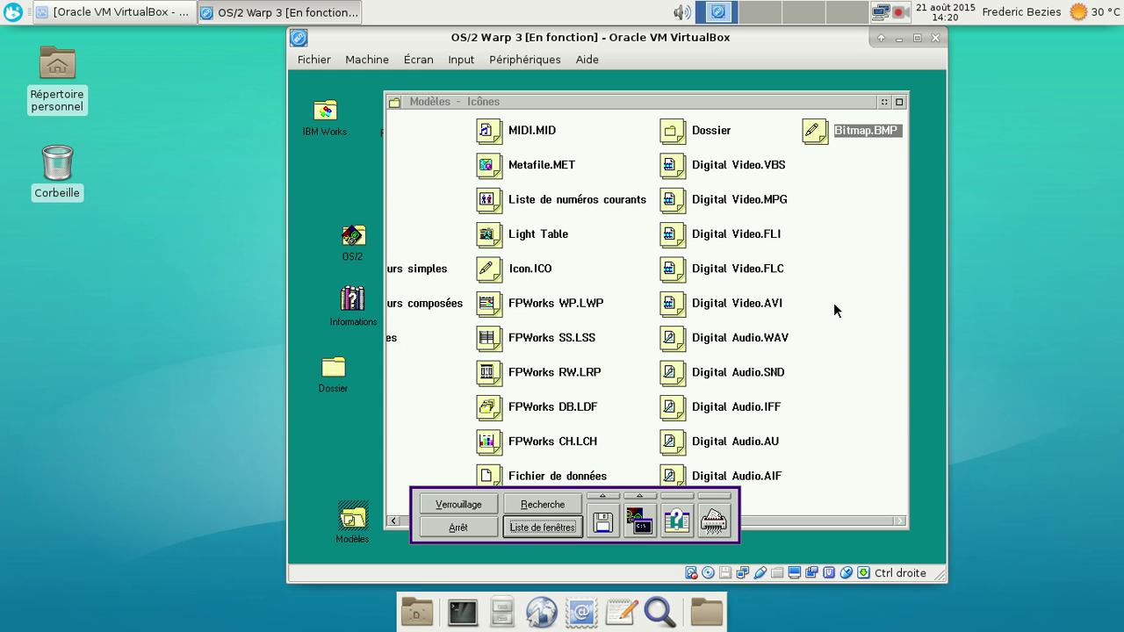
{"action": "double_click", "coordinate": [393, 103]}
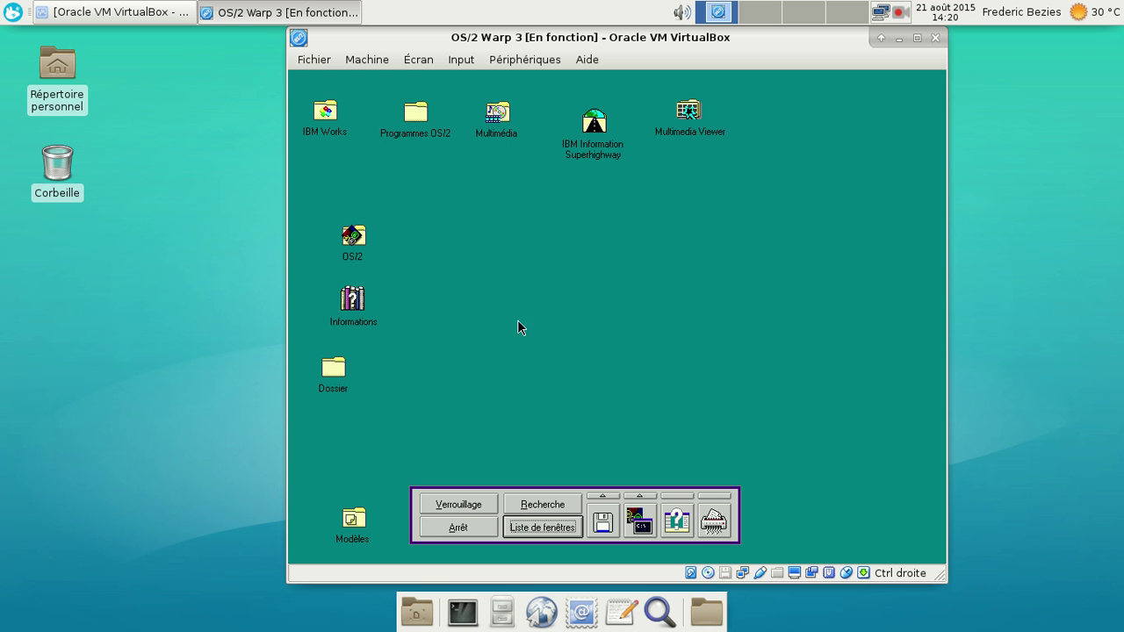
View the Multimédia folder and its Séquences vidéo folder, and close both.
{"action": "double_click", "coordinate": [494, 113]}
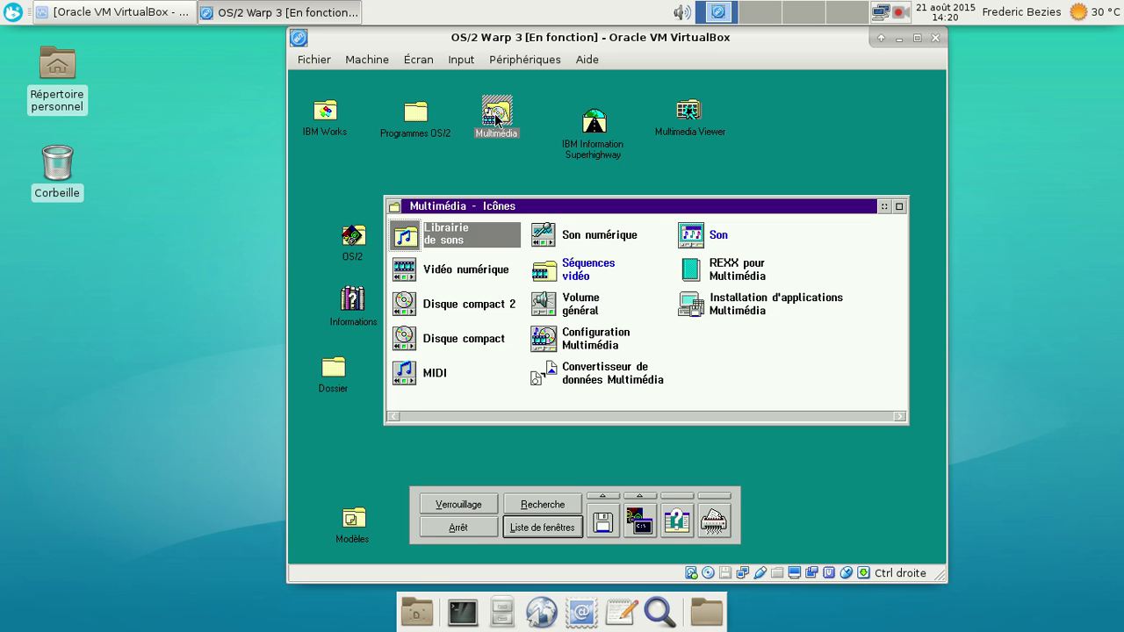
{"action": "double_click", "coordinate": [563, 275]}
{"action": "double_click", "coordinate": [388, 225]}
{"action": "double_click", "coordinate": [393, 208]}
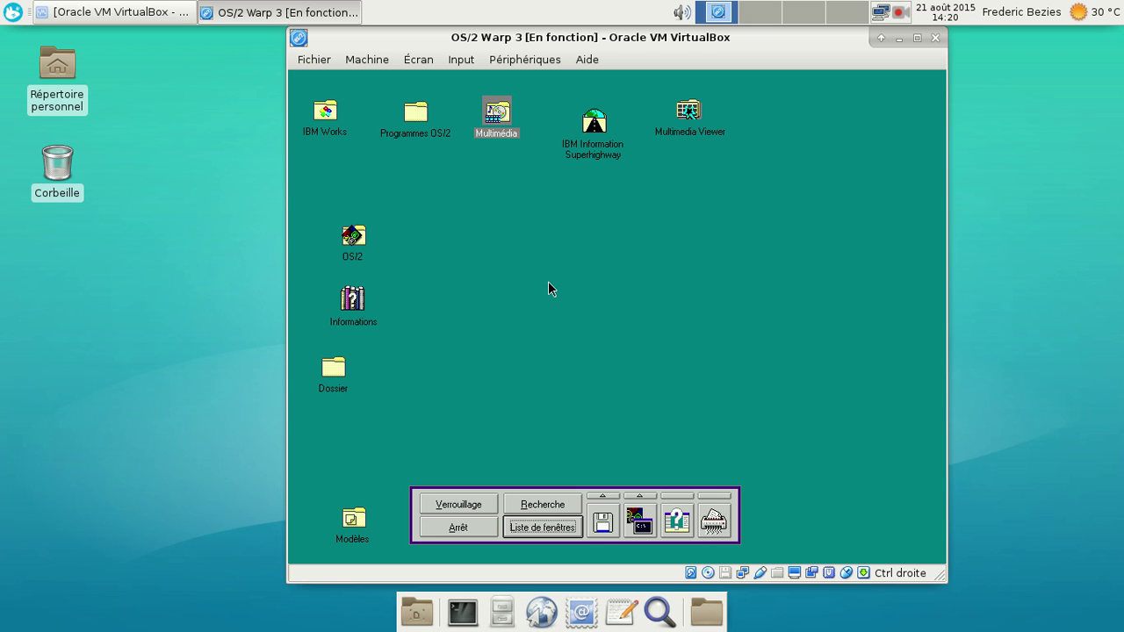
Rename the Dossier folder on the desktop as "nouveau dossier".
{"action": "left_click", "coordinate": [326, 371]}
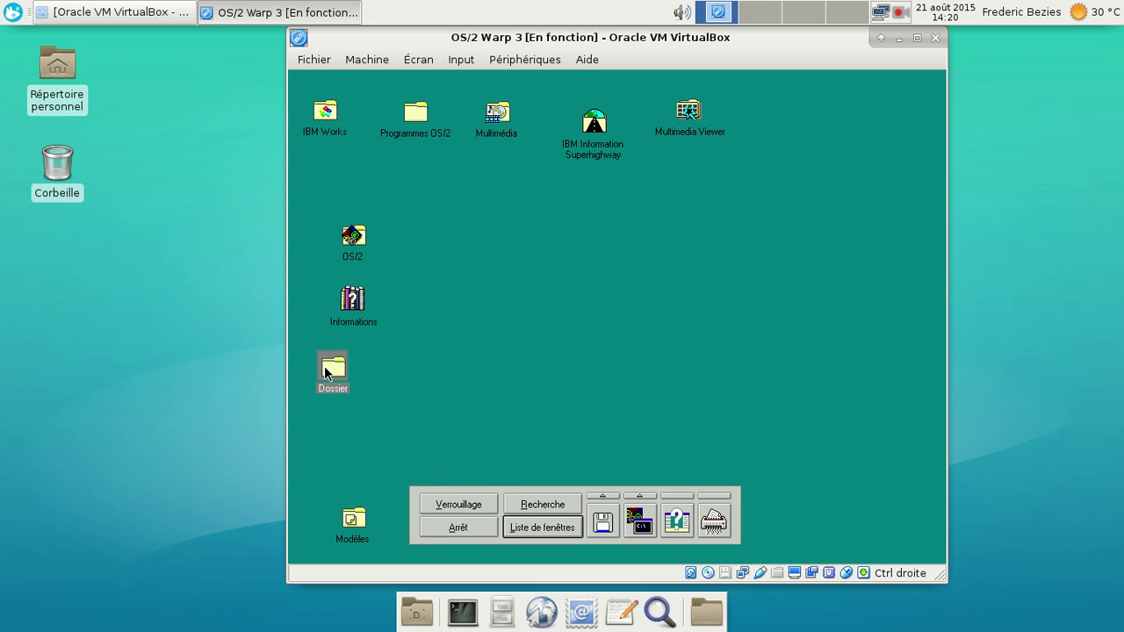
{"action": "left_click", "coordinate": [331, 386], "text": "alt"}
{"action": "key", "text": "Delete"}
{"action": "key", "text": "Delete"}
{"action": "key", "text": "Delete"}
{"action": "key", "text": "Delete"}
{"action": "key", "text": "Delete"}
{"action": "key", "text": "Delete"}
{"action": "key", "text": "Delete"}
{"action": "type", "text": "Nouveau dossier"}
{"action": "key", "text": "Return"}
{"action": "left_click", "coordinate": [410, 382]}
Delete the "nouveau dossier" folder by dropping it on the shredder and confirming the removal.
{"action": "left_click", "coordinate": [321, 369]}
{"action": "left_click_drag", "start_coordinate": [338, 376], "coordinate": [720, 524]}
{"action": "left_click", "coordinate": [379, 519]}
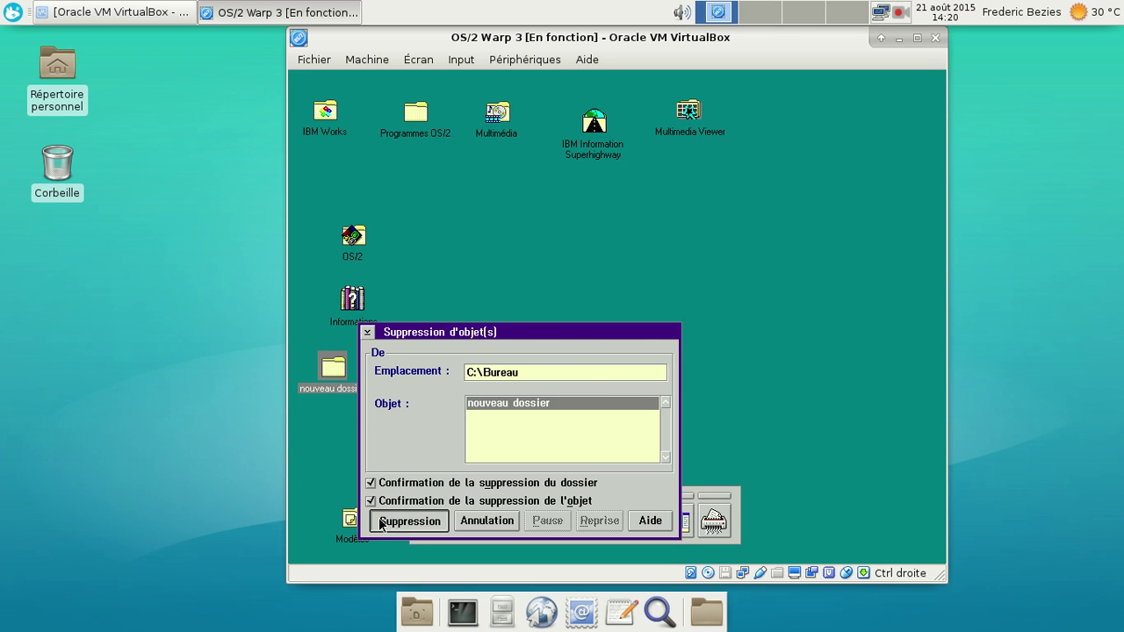
{"action": "left_click", "coordinate": [459, 374]}
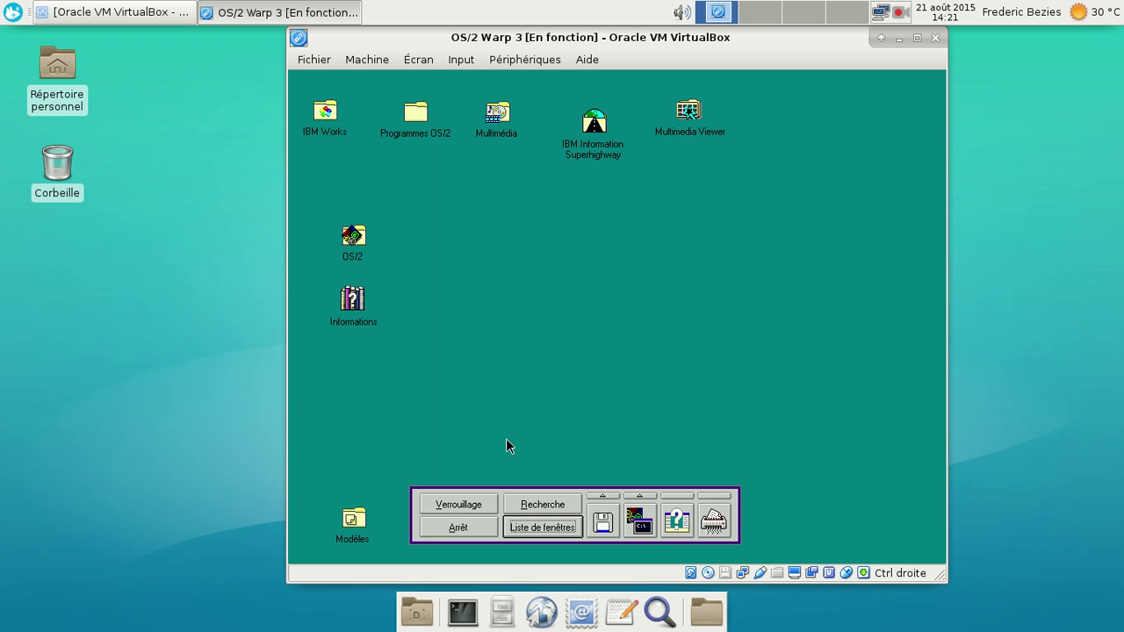
Shut down OS/2, and power off the virtual machine with Éteindre la machine.
{"action": "left_click", "coordinate": [464, 526]}
{"action": "left_click", "coordinate": [494, 367]}
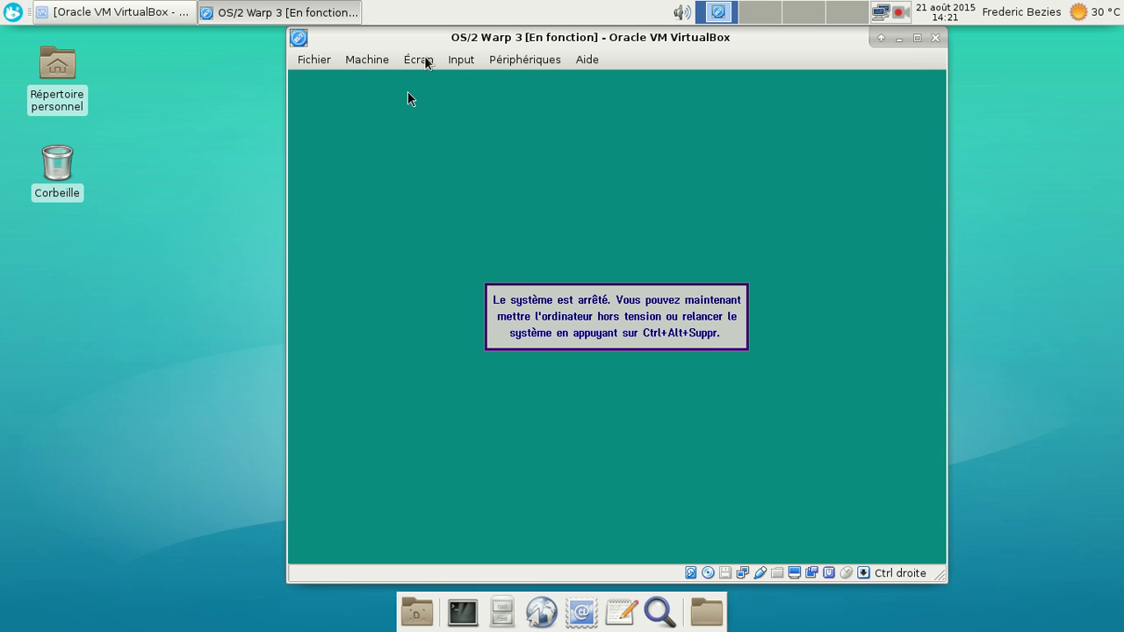
{"action": "left_click", "coordinate": [378, 62]}
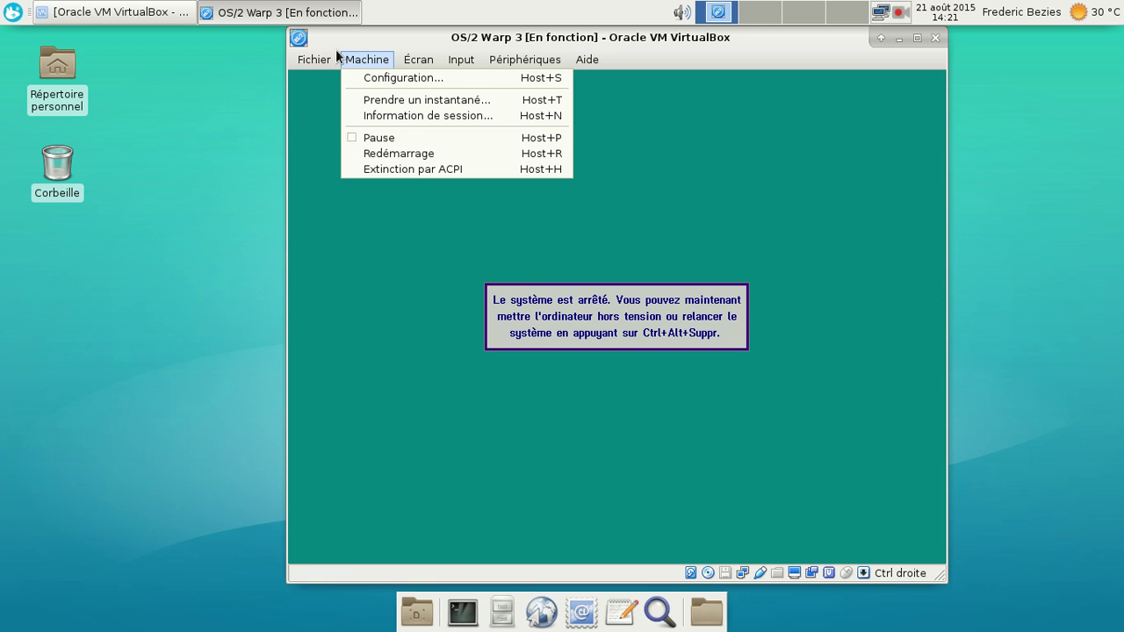
{"action": "mouse_move", "coordinate": [320, 62]}
{"action": "left_click", "coordinate": [313, 140]}
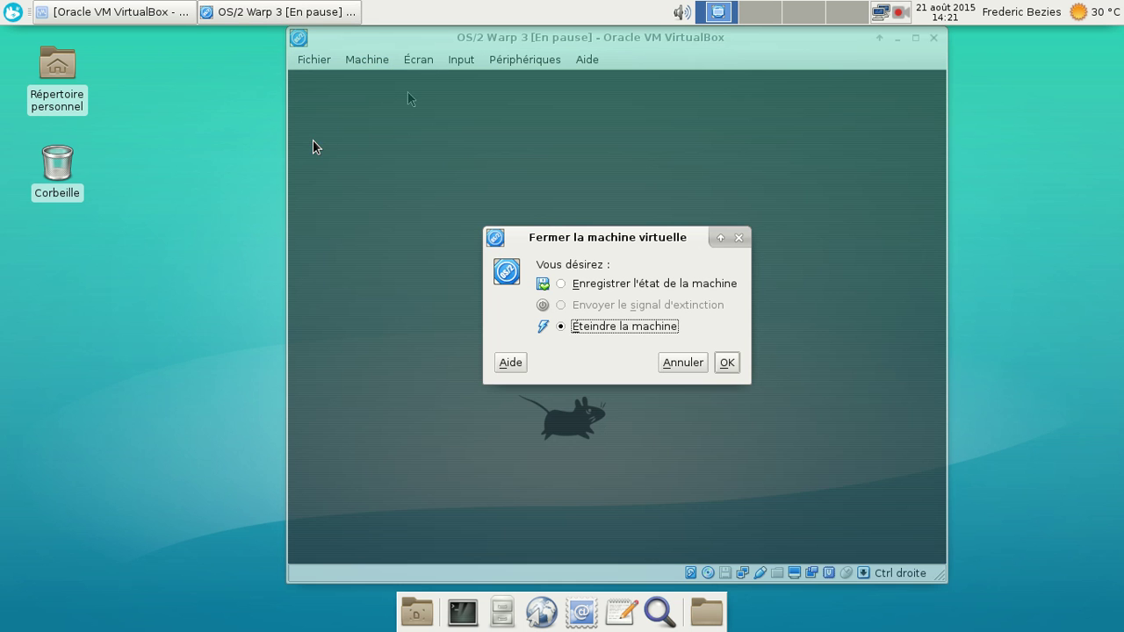
{"action": "left_click", "coordinate": [711, 365]}
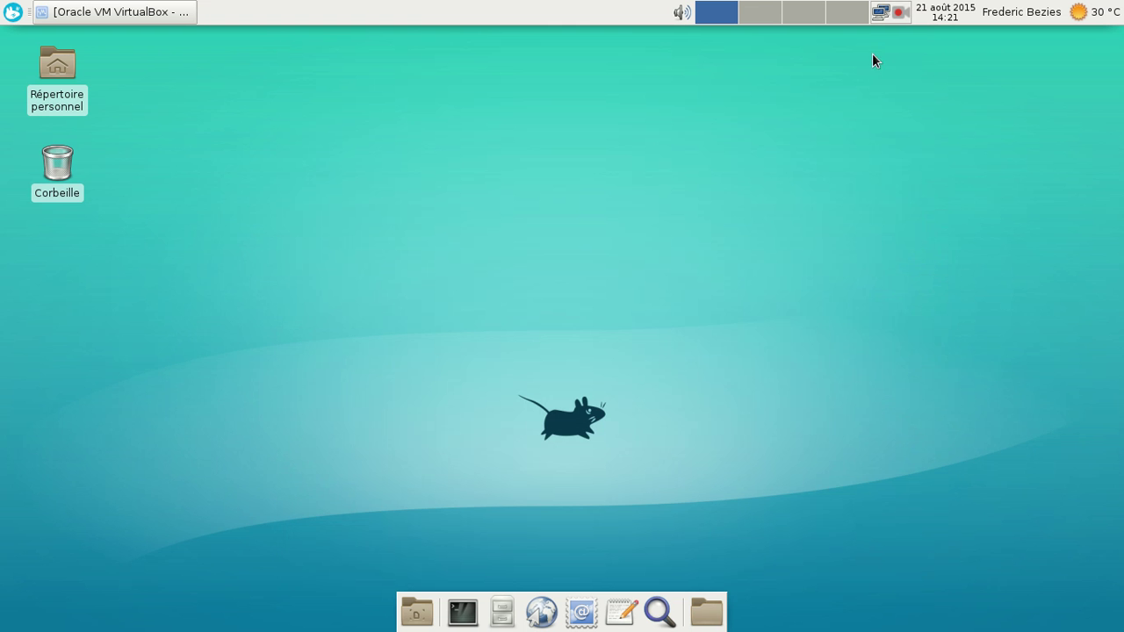